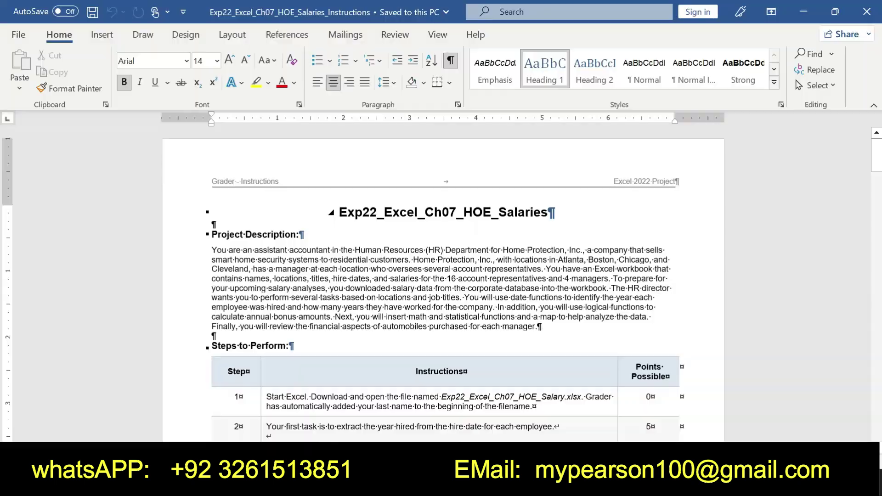
- Highlight the document title and the Project Description heading in yellow
drag(339, 212, 541, 221)
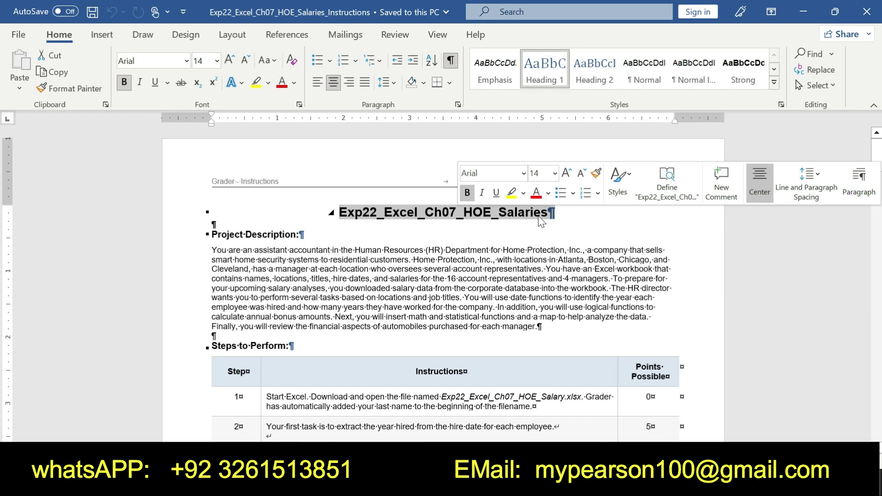
click(511, 197)
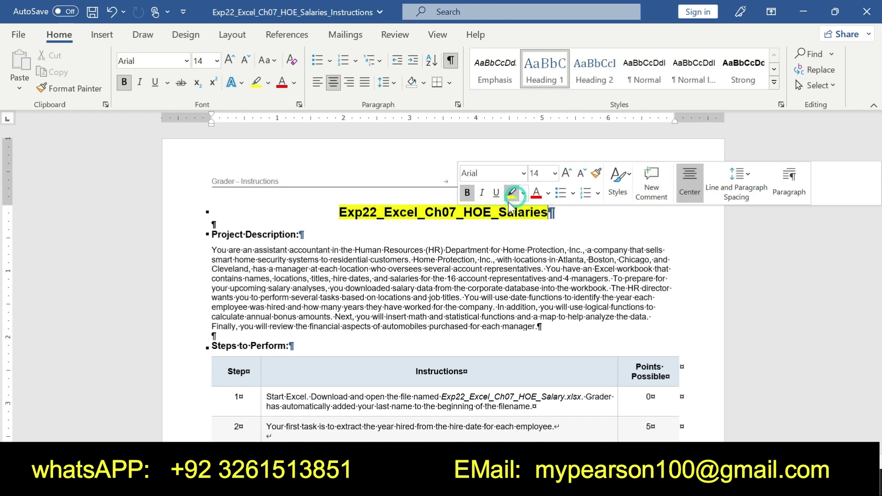
drag(339, 212, 555, 212)
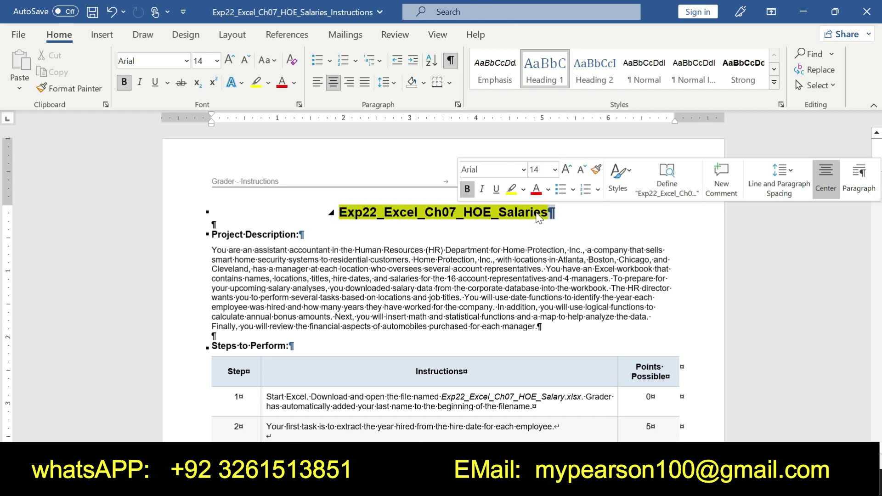
click(205, 234)
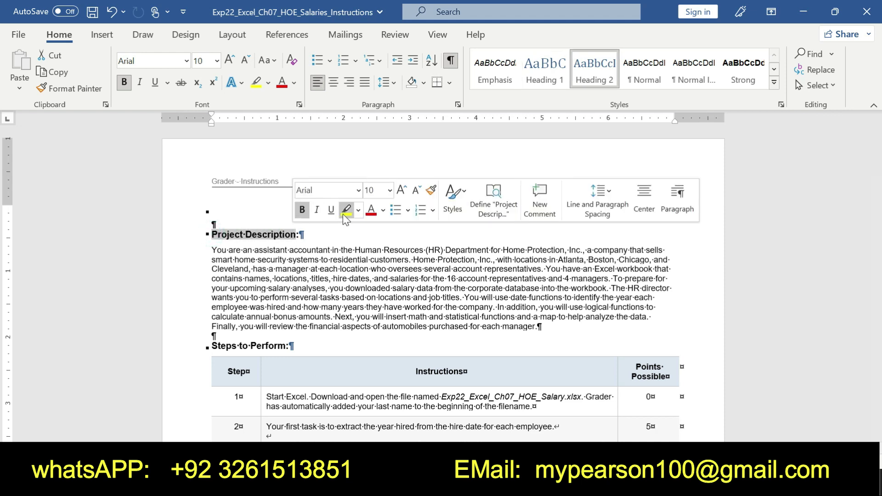
click(346, 210)
click(214, 234)
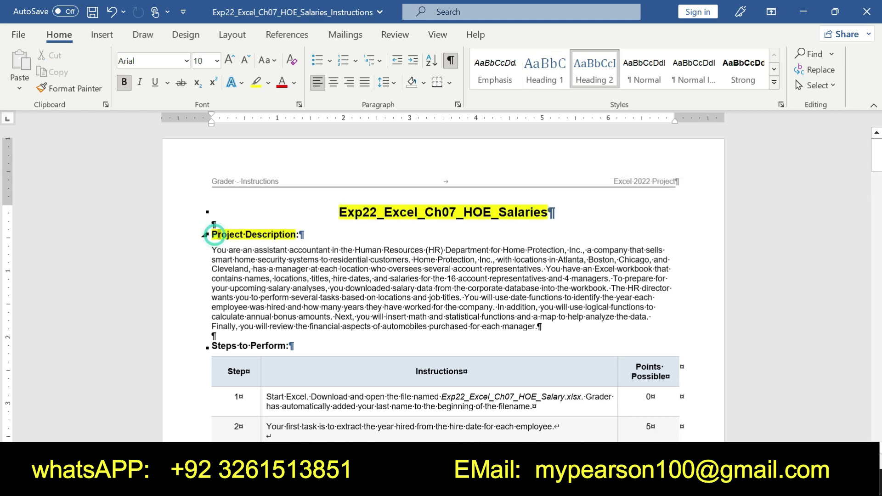
- Highlight the whole description paragraph in yellow
drag(211, 250, 634, 260)
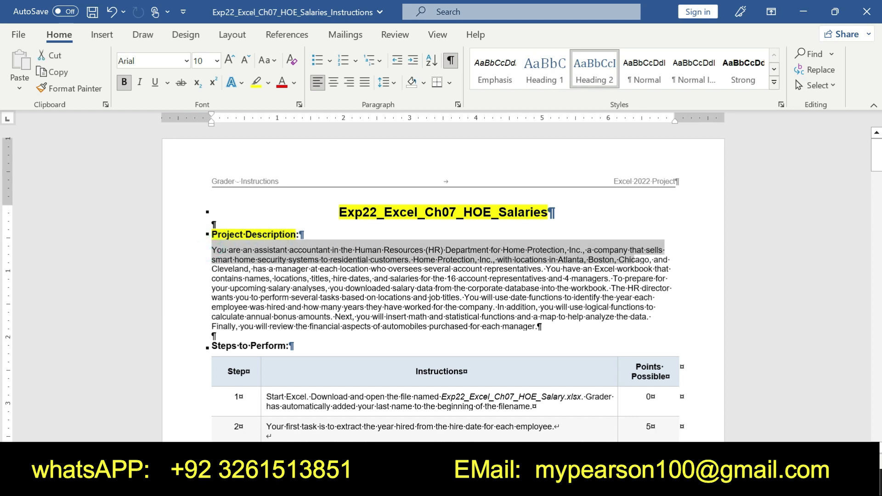
drag(633, 260, 603, 311)
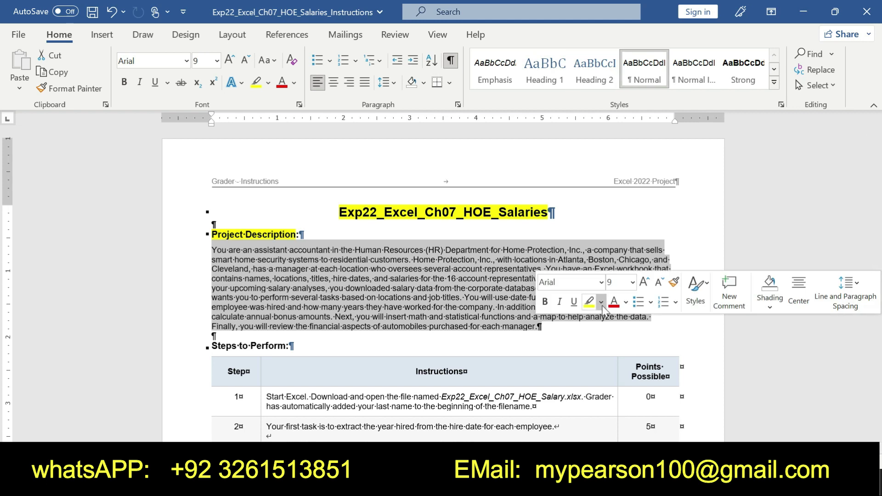
click(589, 302)
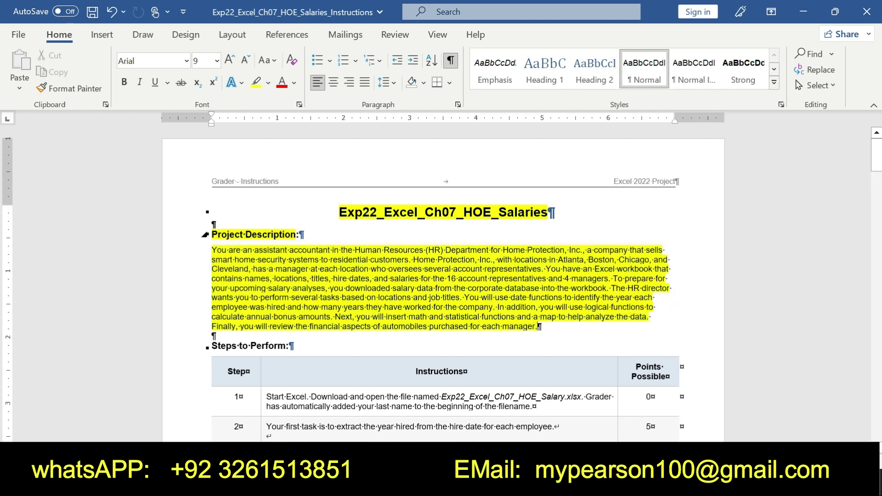
- Change the Project Description heading's highlight to green and switch to the Excel workbook
drag(208, 234, 299, 235)
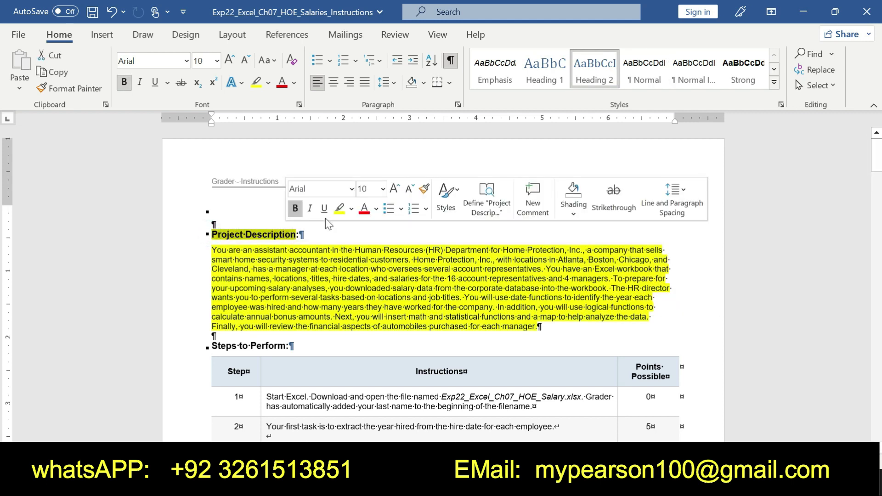
click(352, 209)
click(363, 227)
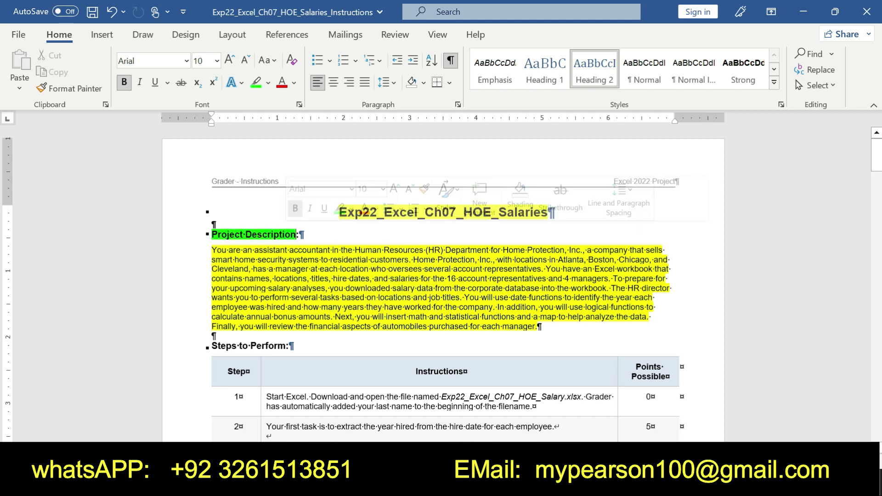
click(202, 234)
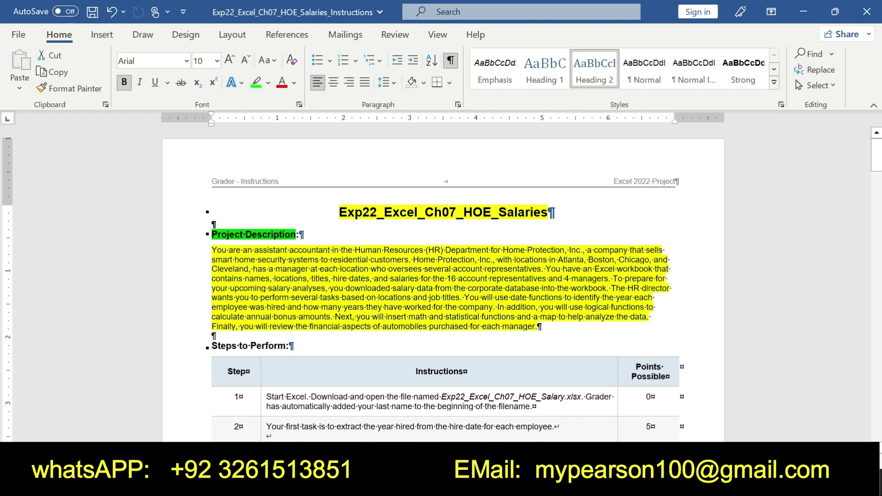
key(alt+Tab)
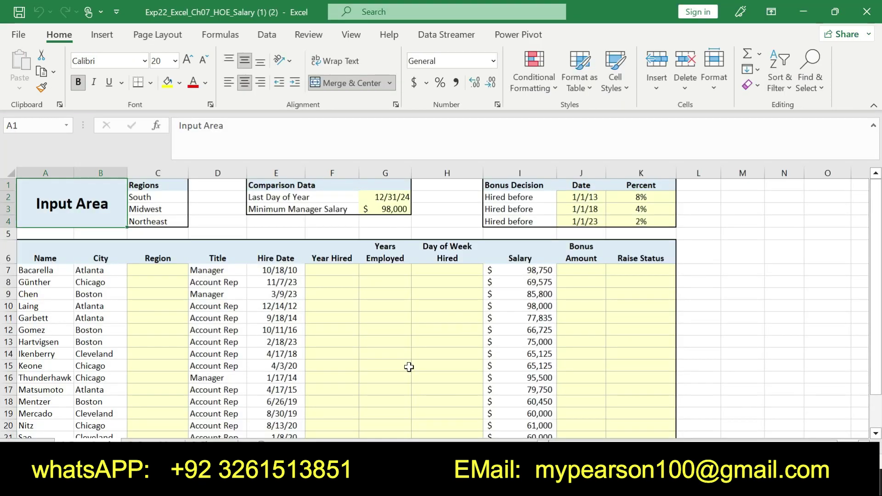
- Return to Word, undo the earlier highlighting, and scroll down to step 1
drag(875, 234, 873, 214)
key(alt+Tab)
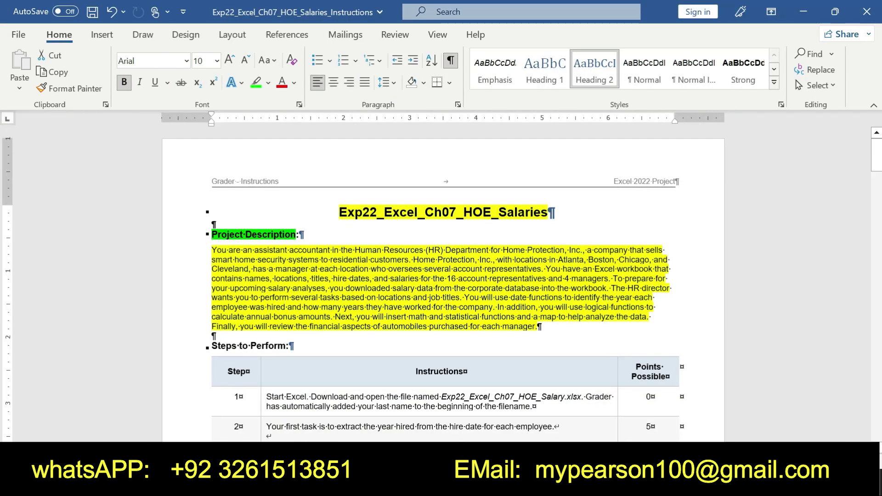
key(ctrl+z)
key(ctrl+z)
key(ctrl+z)
key(ctrl+z)
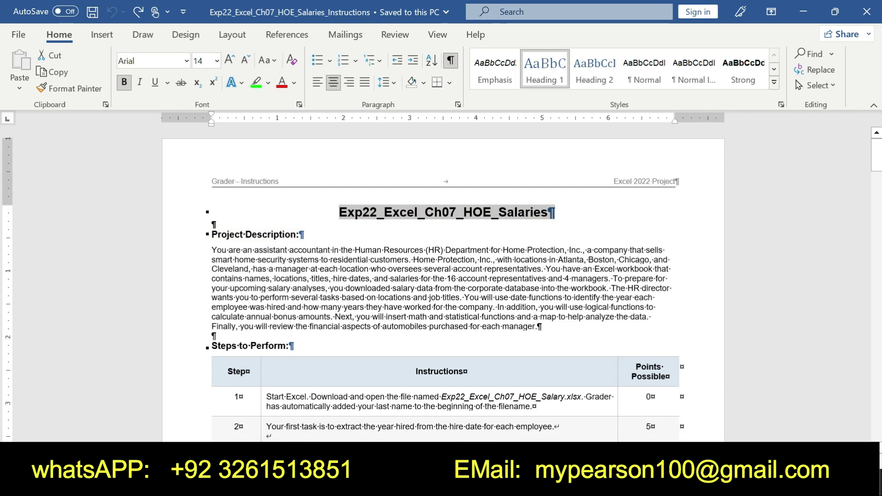
scroll(2, 156, down, 4)
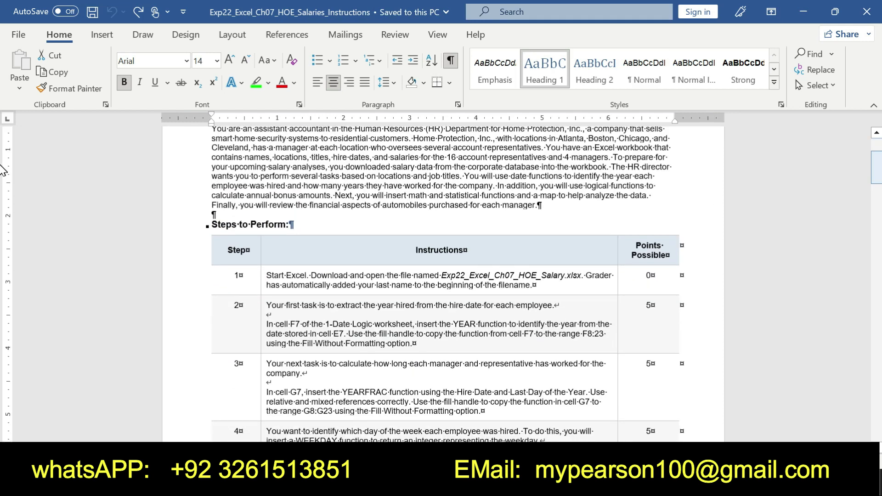
- Make the step 1 instruction text bold and highlight it yellow
drag(267, 275, 533, 285)
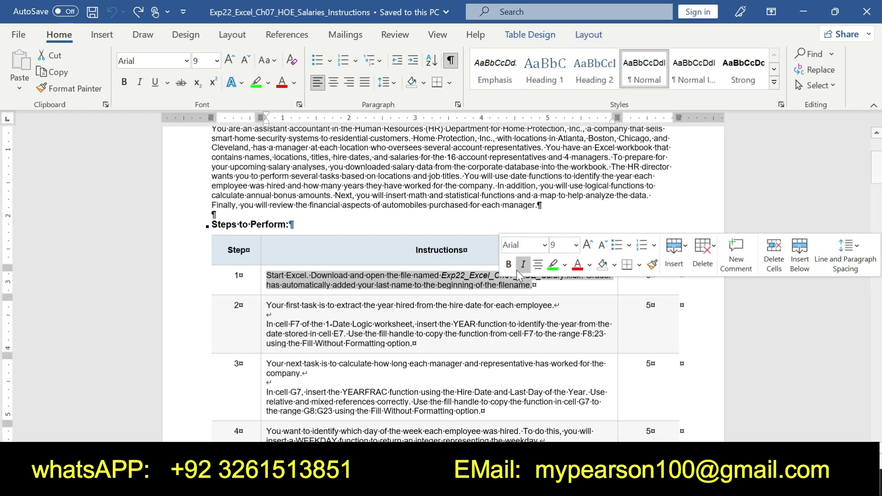
click(508, 264)
click(563, 269)
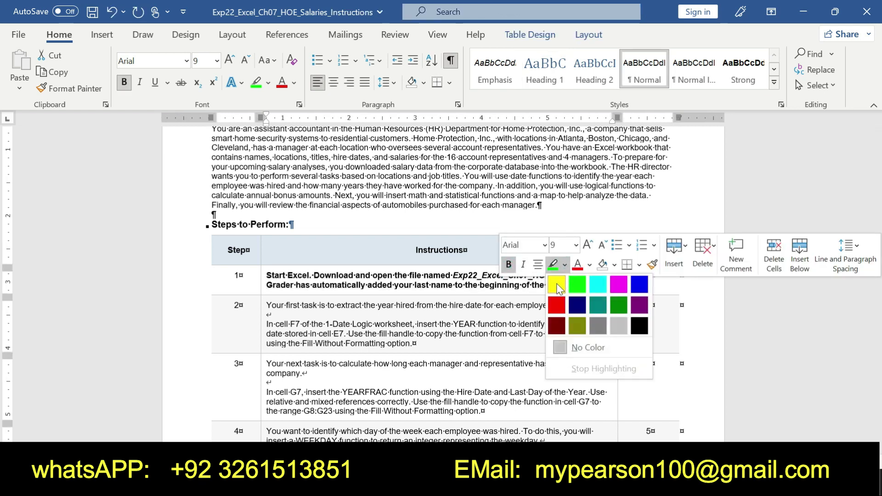
click(556, 285)
click(266, 276)
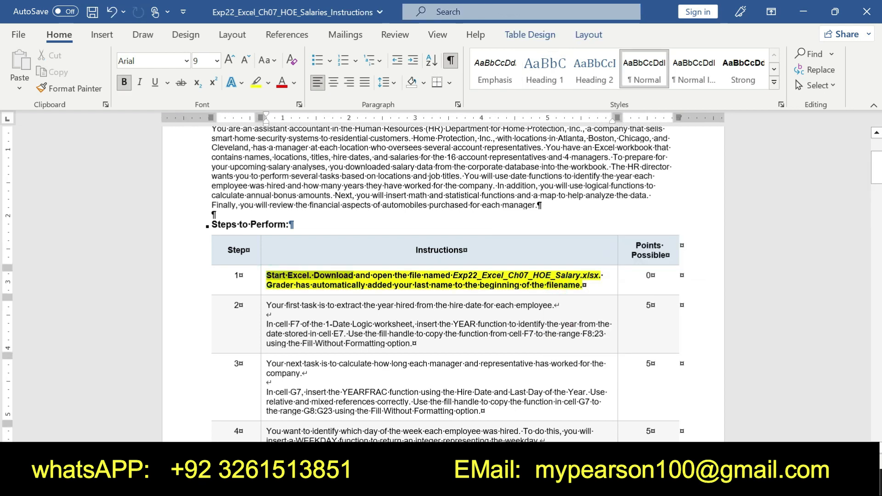
- Highlight the Exp22_Excel_Ch07_HOE_Salary.xlsx file name green, then undo step 1's highlights
drag(266, 275, 581, 285)
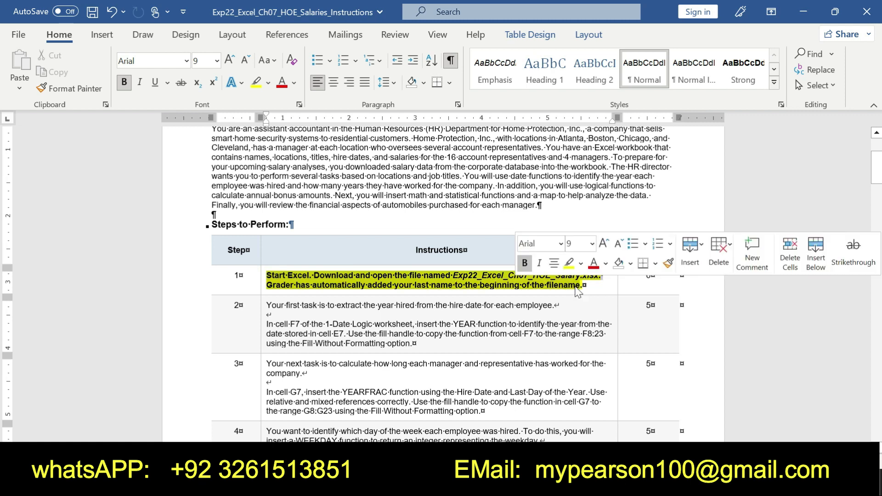
click(453, 276)
drag(453, 275, 594, 276)
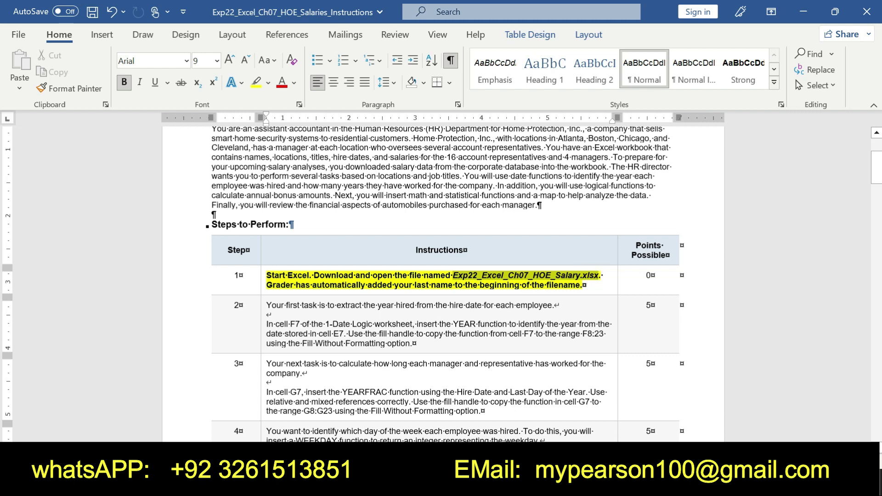
click(581, 255)
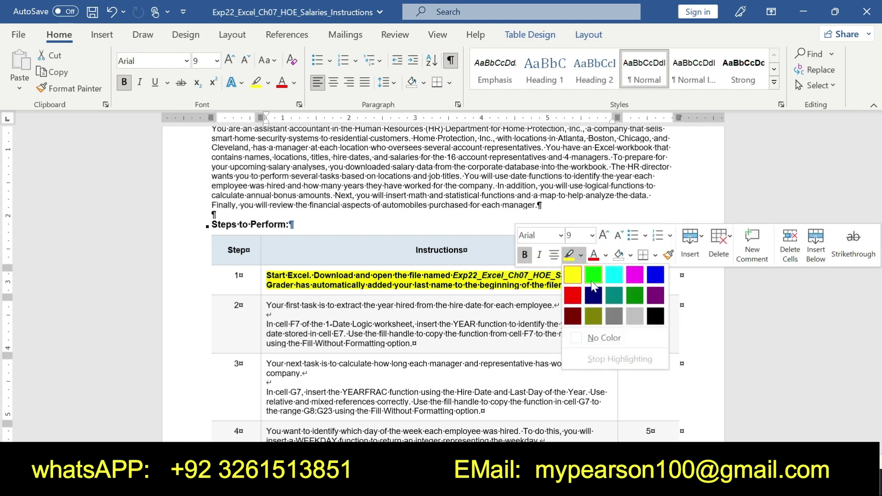
click(593, 275)
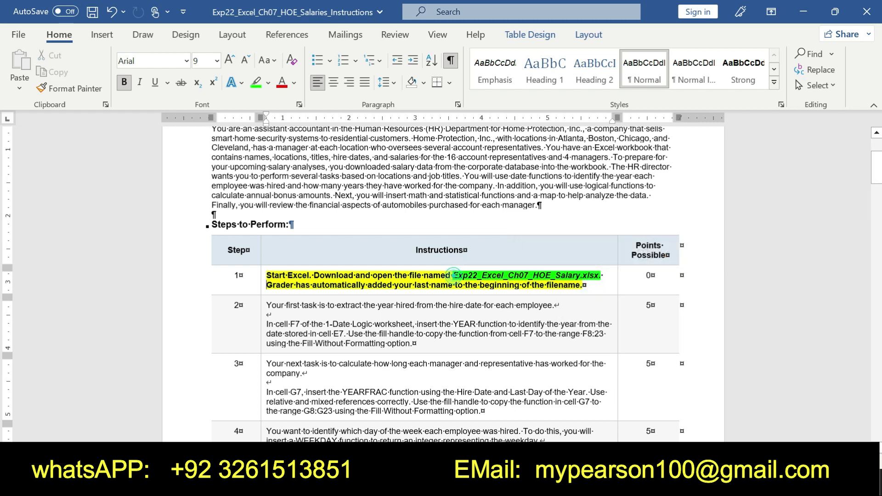
drag(453, 276, 597, 281)
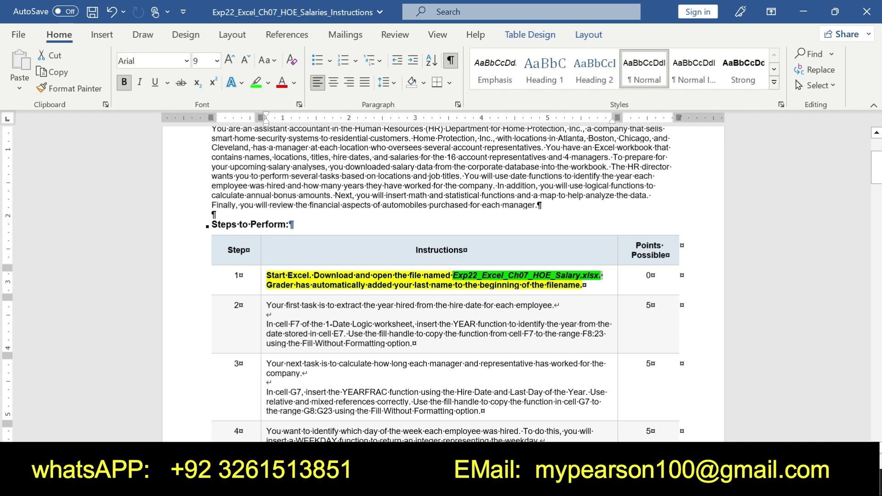
key(ctrl+z)
key(ctrl+z)
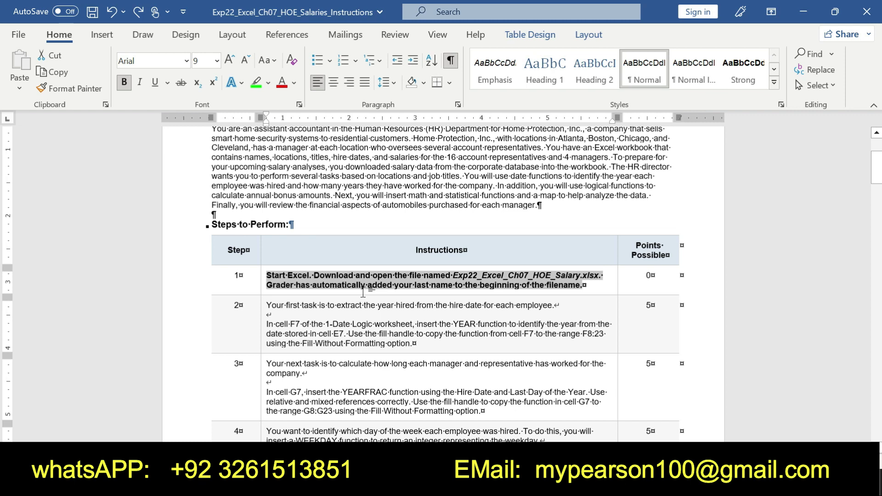
- Make step 2's instruction text bold and highlight it yellow
drag(267, 306, 415, 344)
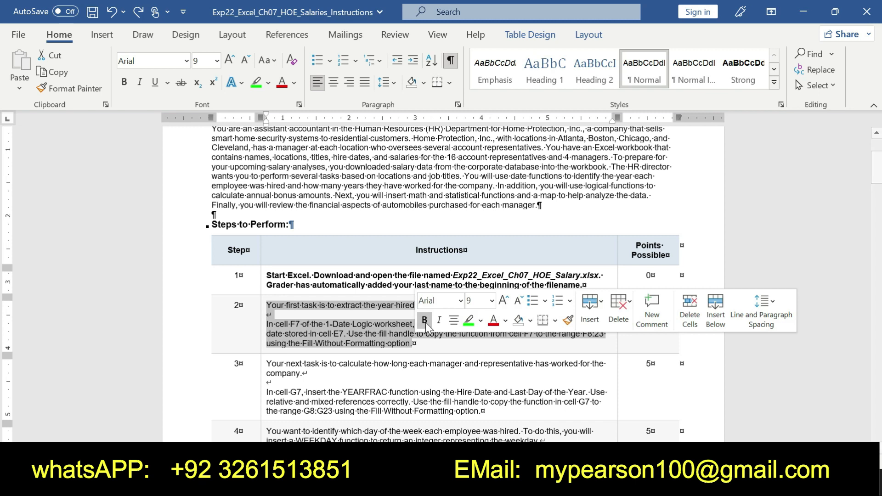
click(425, 320)
click(480, 320)
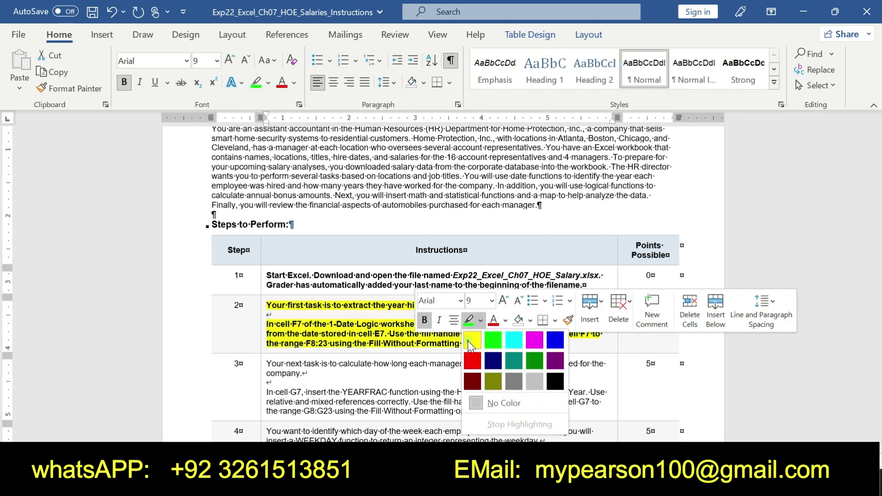
click(471, 340)
mouse_move(266, 305)
mouse_down()
mouse_move(525, 324)
mouse_move(493, 344)
mouse_up()
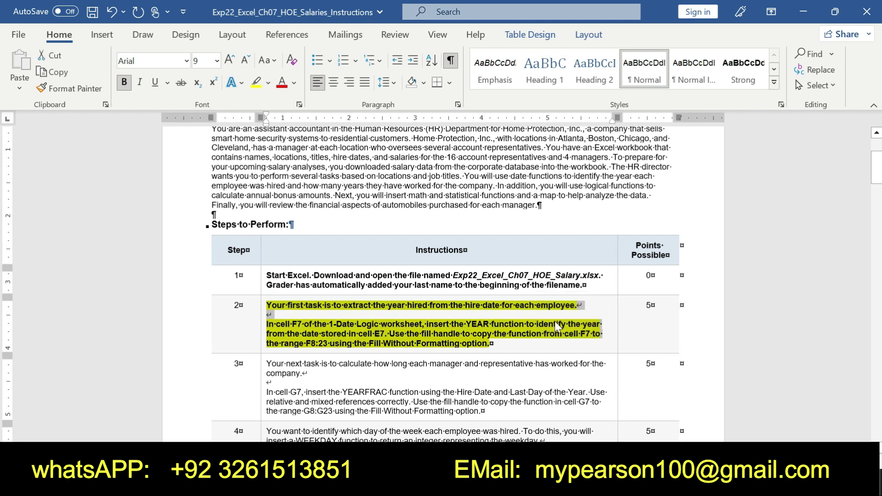
- Highlight step 2's 'In cell F7…' YEAR function sentence in Bright Green
click(313, 333)
mouse_move(266, 324)
mouse_down()
mouse_move(320, 333)
mouse_move(490, 324)
mouse_up()
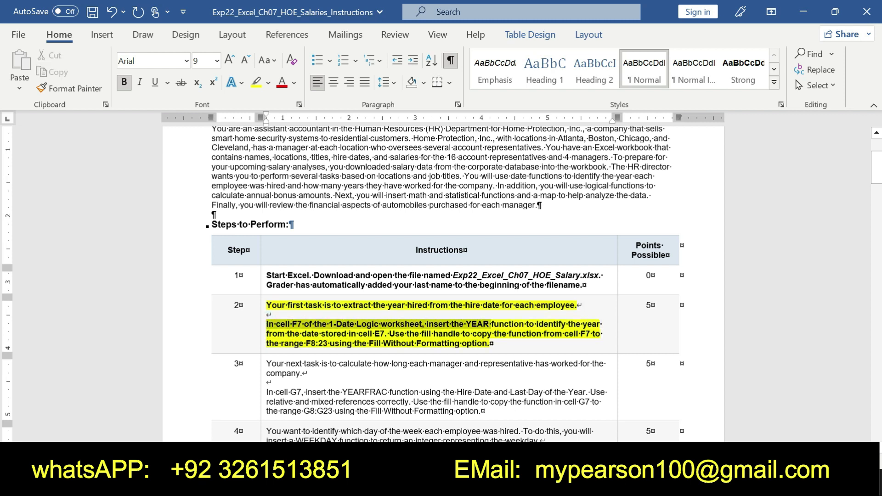
drag(491, 325, 583, 325)
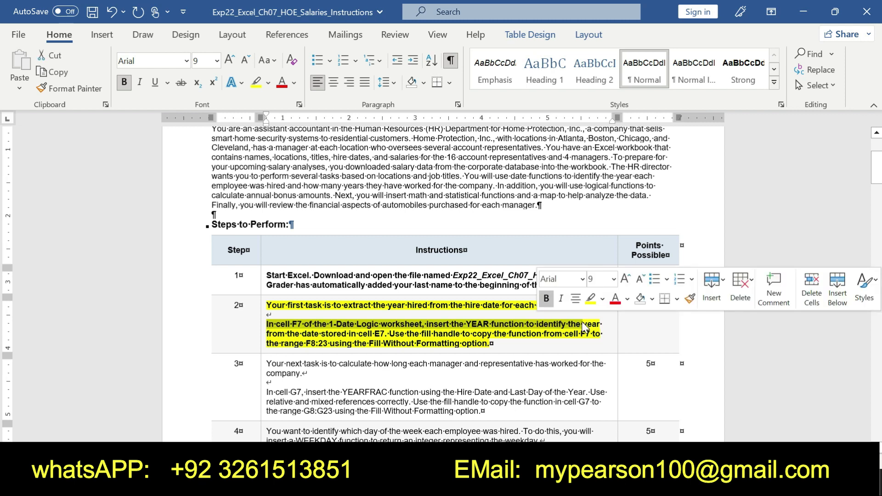
click(603, 299)
click(608, 313)
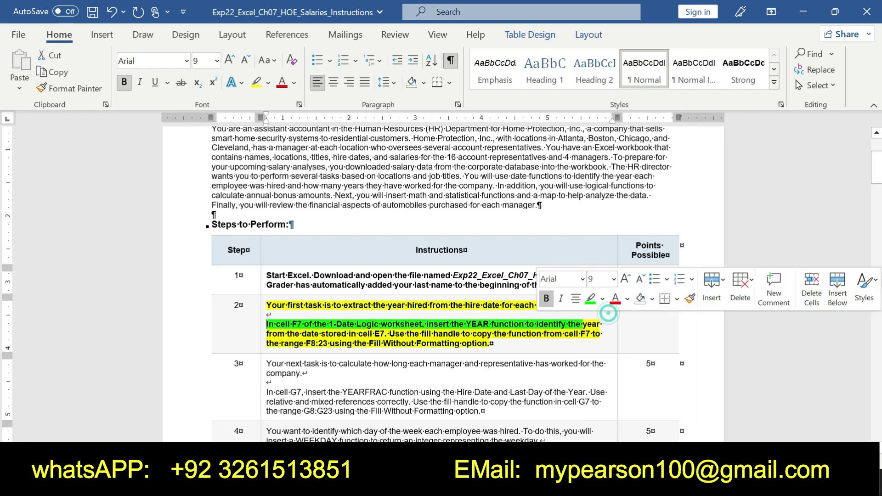
click(269, 326)
click(268, 327)
drag(332, 324, 602, 325)
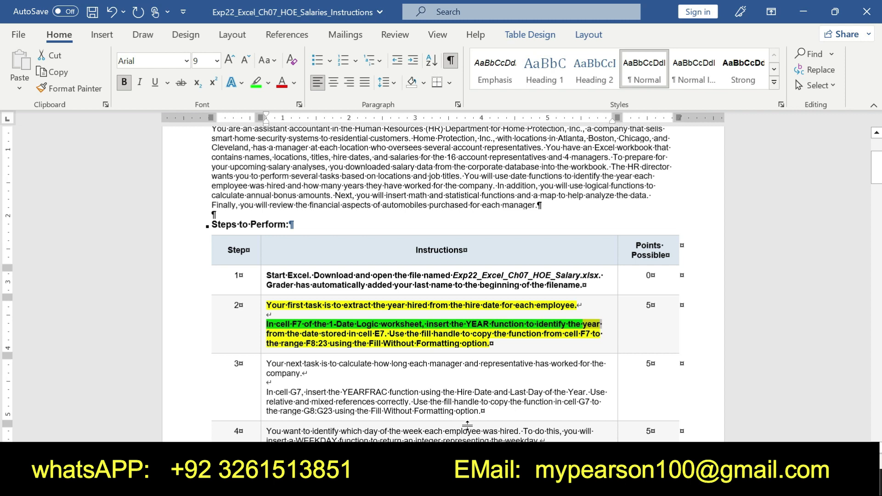
- Start a =YEAR() formula in cell F7 and open its Function Arguments dialog
key(alt+Tab)
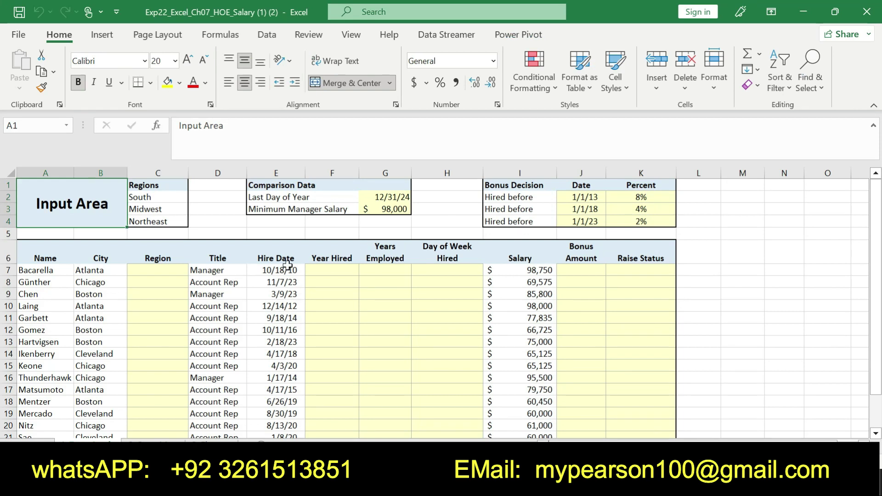
click(329, 270)
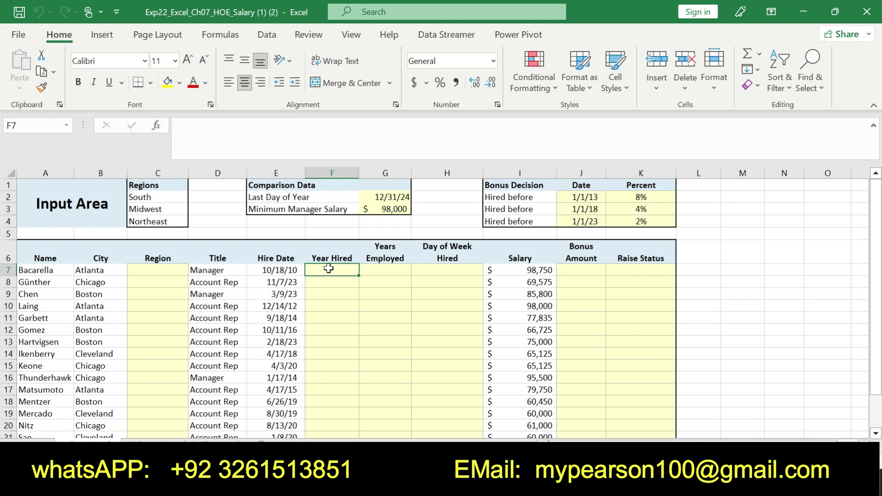
text(=)
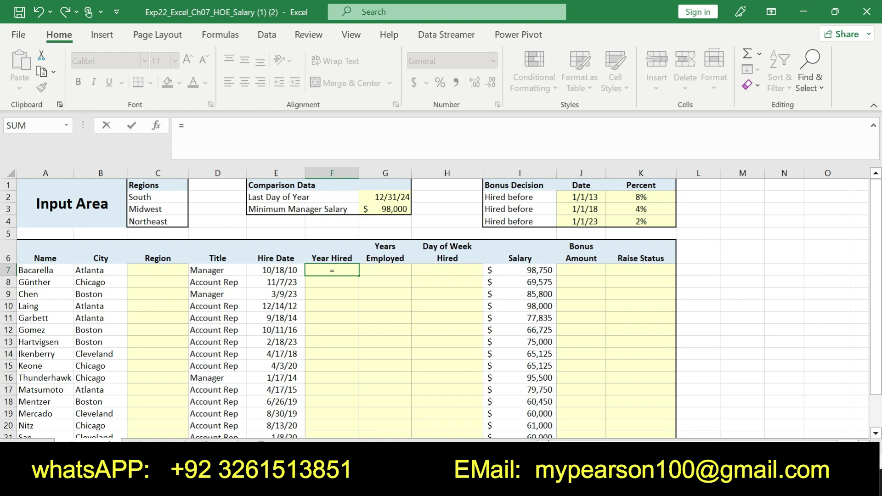
key(alt+Tab)
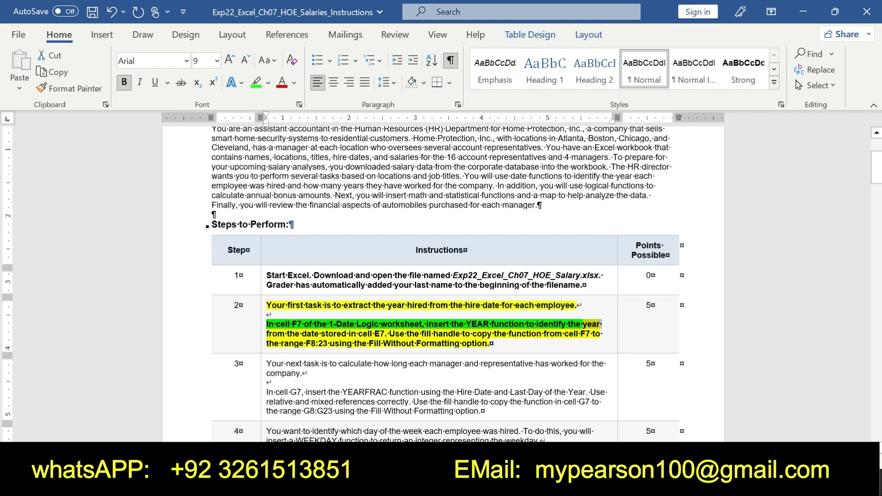
key(alt+Tab)
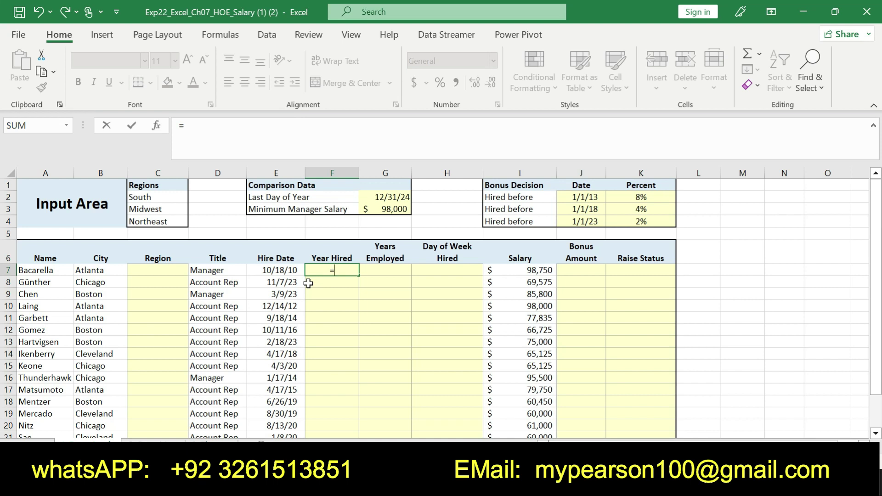
text(YE)
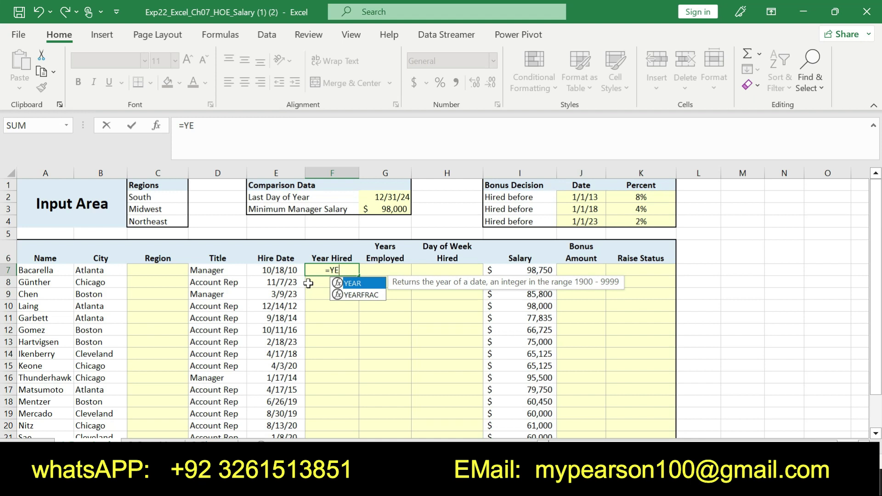
double_click(374, 282)
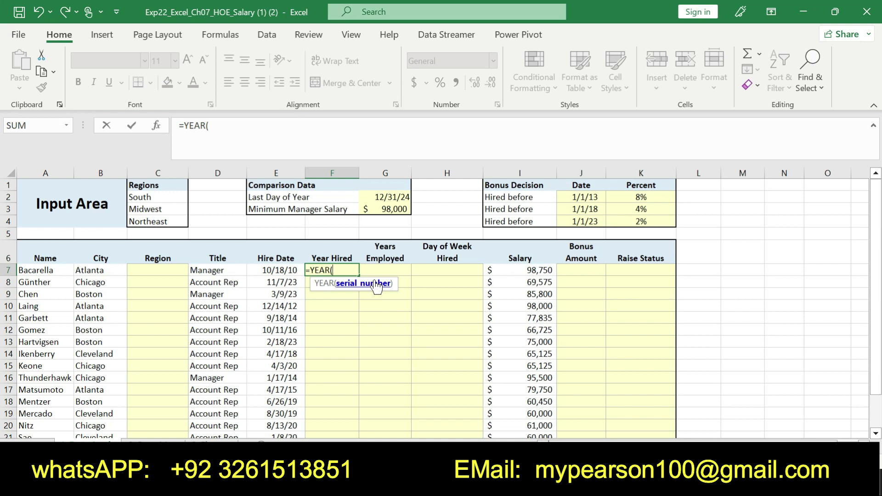
click(156, 125)
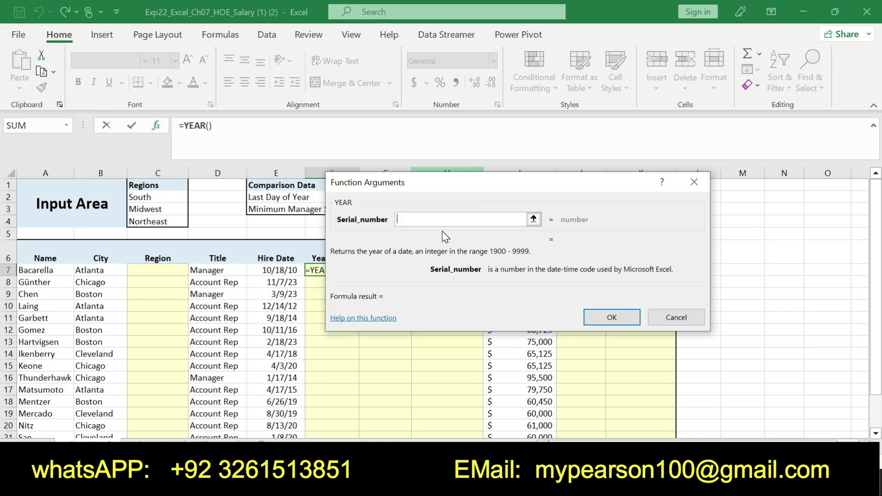
- Set the YEAR serial number to E7 so F7 shows 2010
key(alt+Tab)
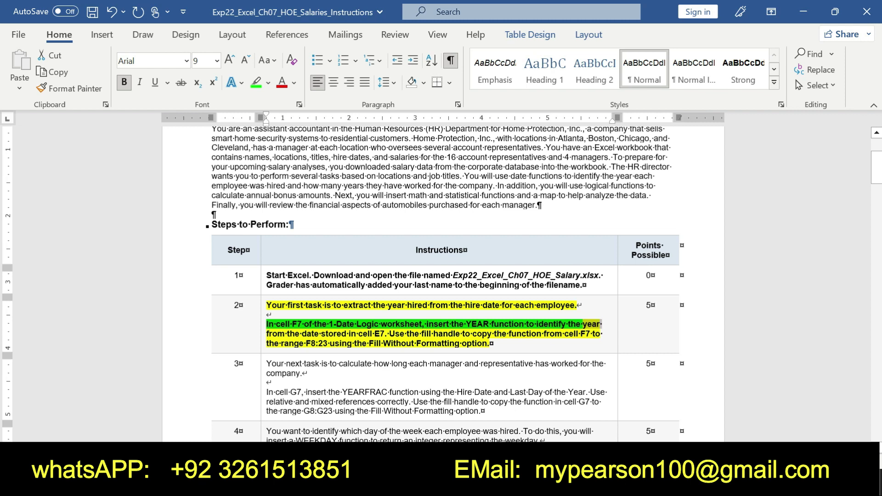
key(alt+Tab)
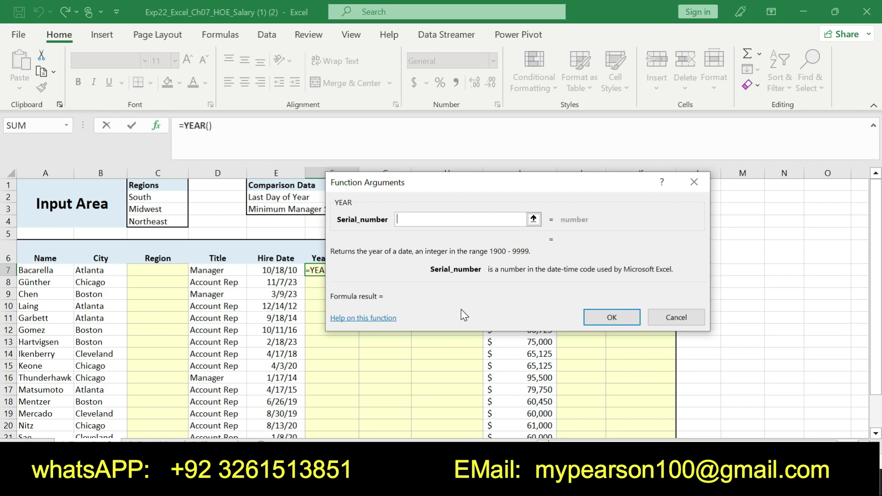
click(290, 270)
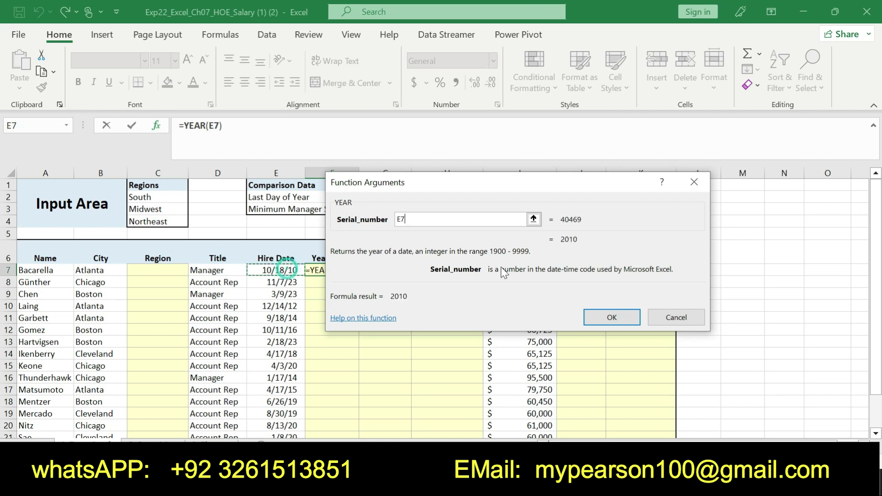
click(607, 317)
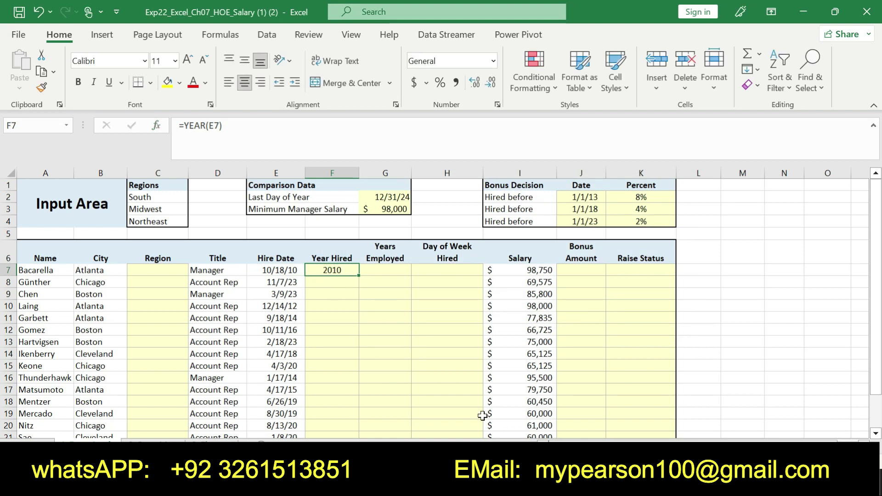
- Copy the YEAR formula from F7 down to F23 after checking the fill instruction
key(alt+Tab)
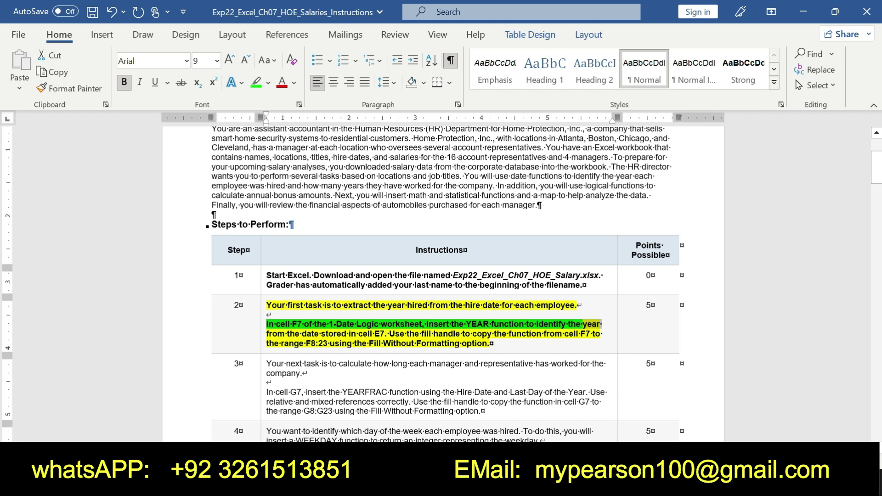
drag(392, 334, 489, 344)
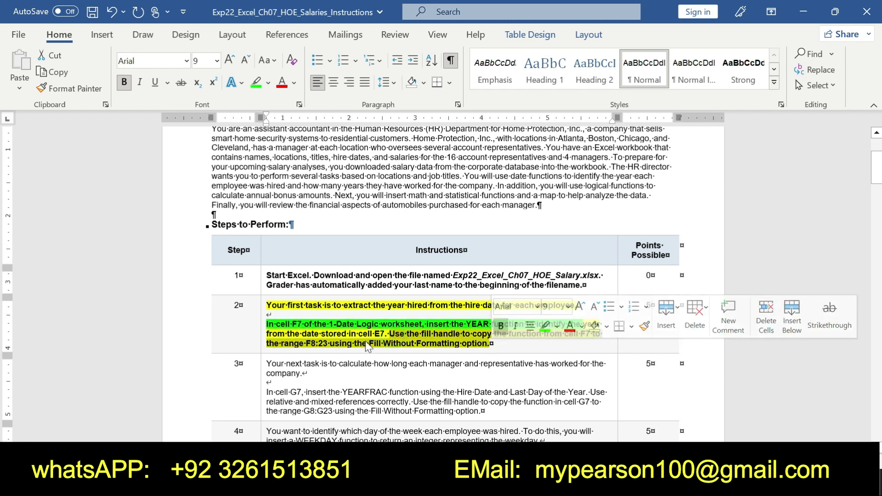
key(alt+Tab)
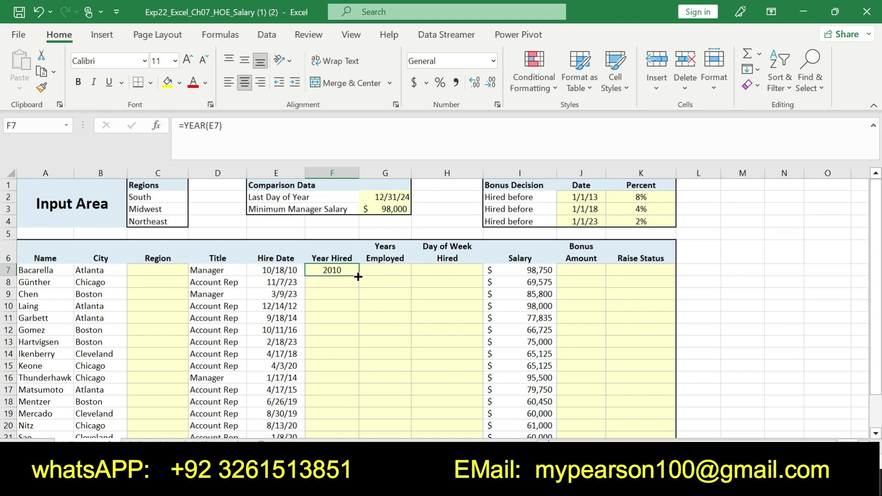
drag(358, 276, 339, 400)
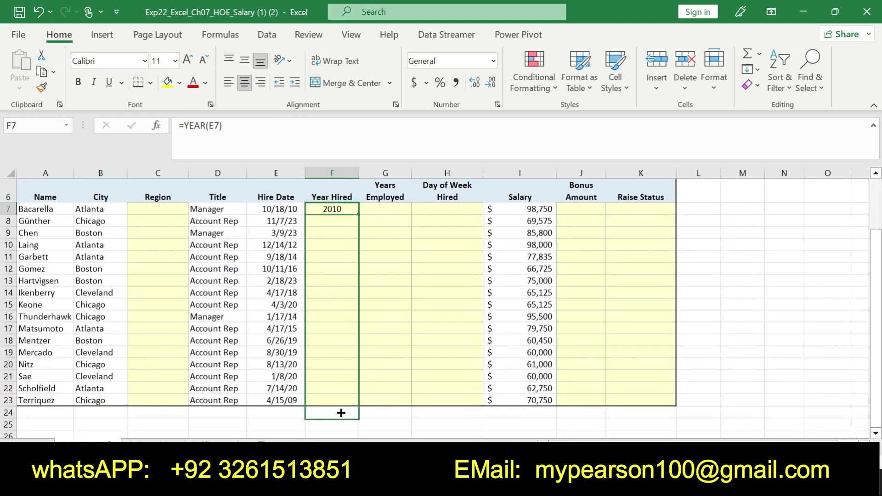
scroll(656, 305, up, 2)
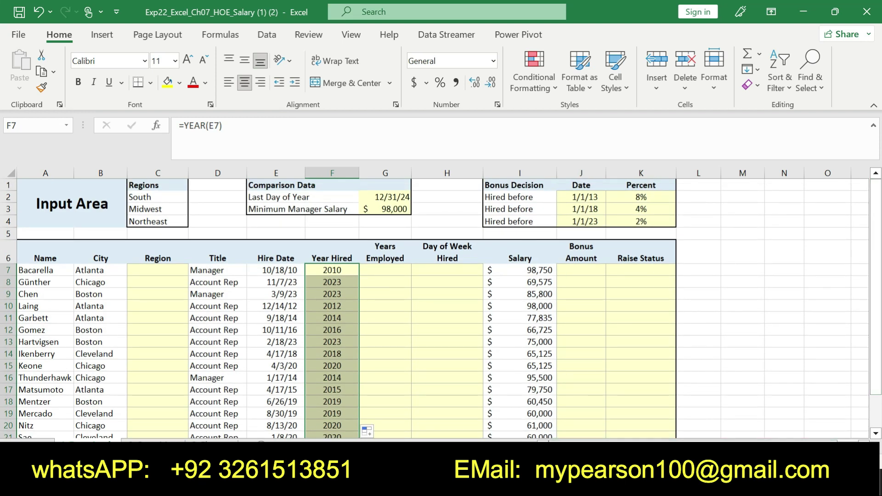
key(alt+Tab)
- Undo step 2's highlighting, then make step 3's text bold and highlighted yellow
key(ctrl+z)
key(ctrl+z)
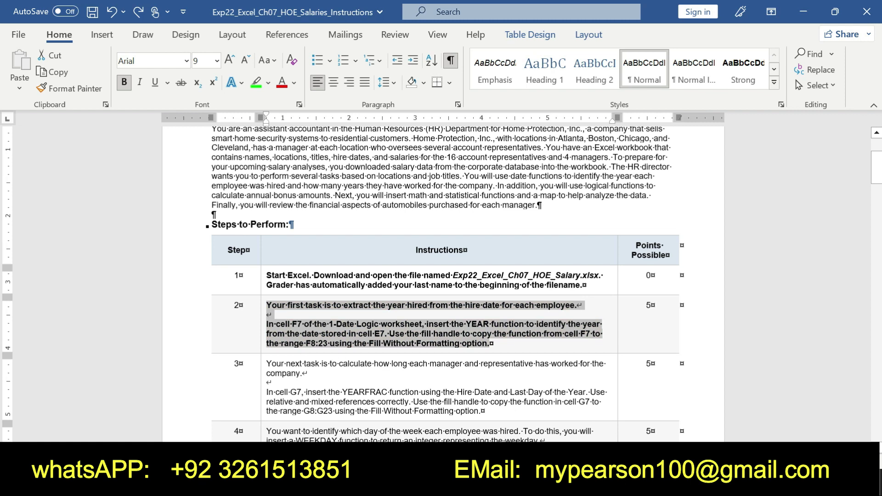
drag(266, 363, 485, 411)
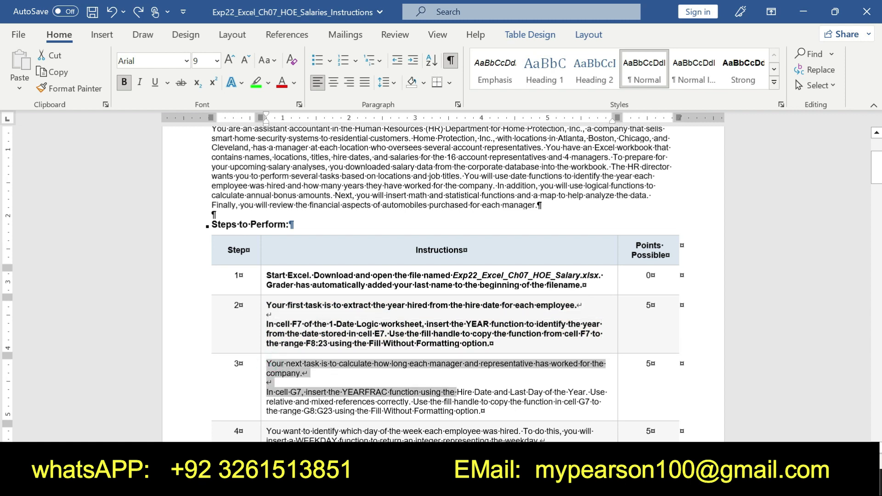
click(497, 394)
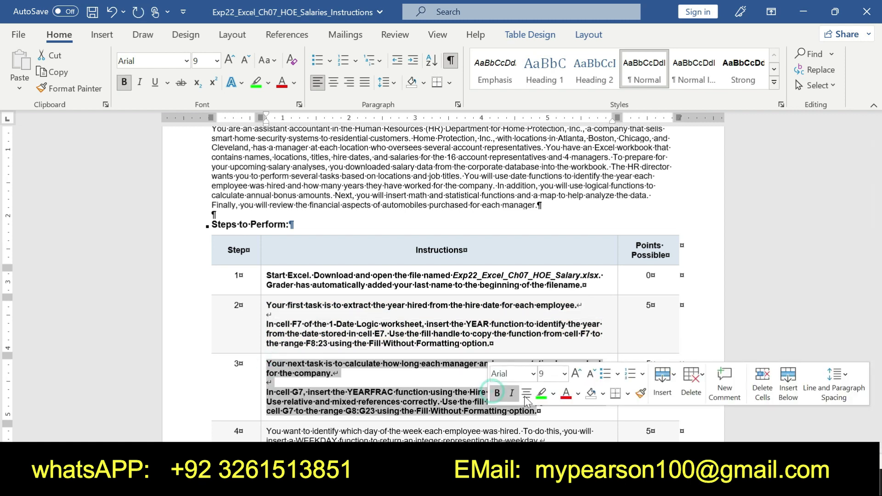
click(553, 394)
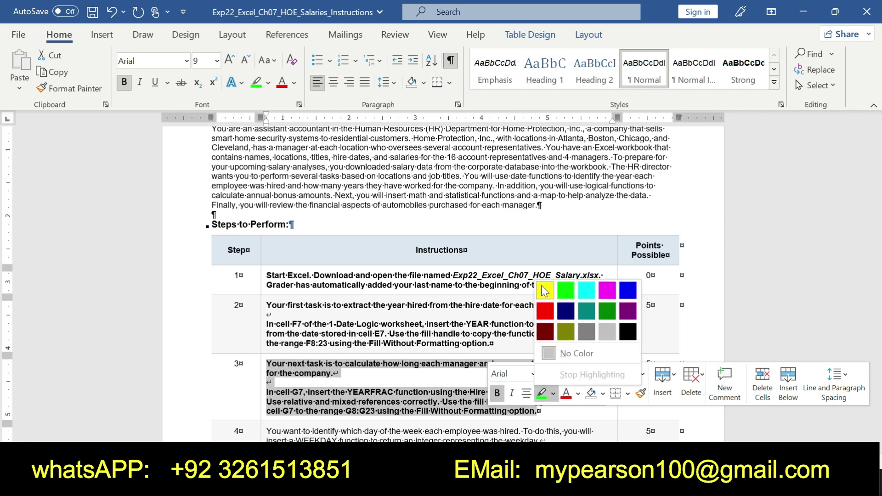
click(544, 291)
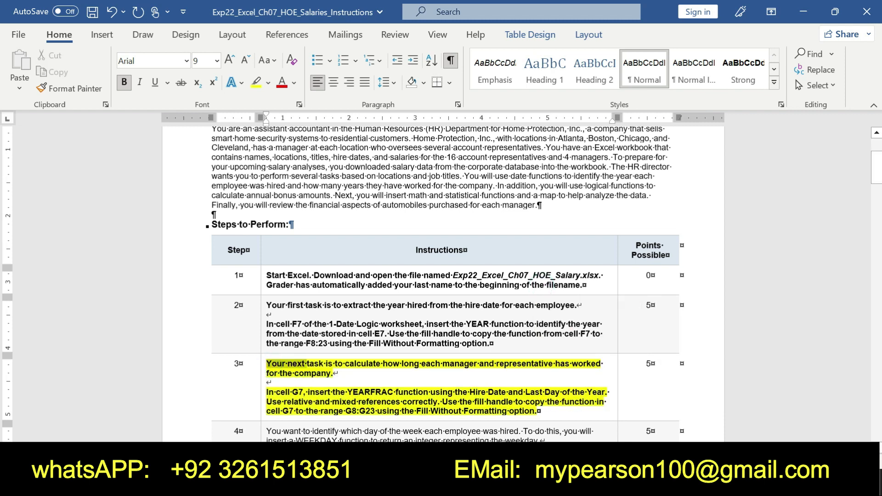
- Highlight step 3's G7 YEARFRAC instruction green through 'Last Day'
drag(266, 363, 340, 373)
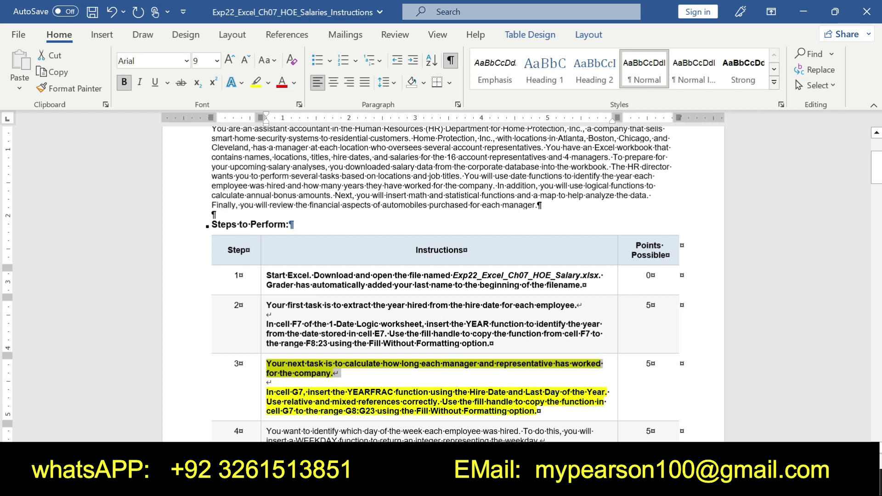
drag(267, 391, 606, 402)
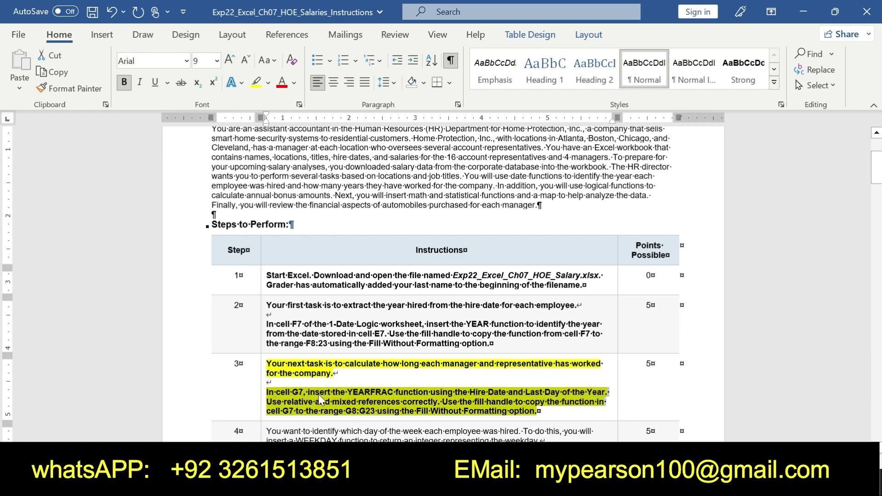
click(323, 395)
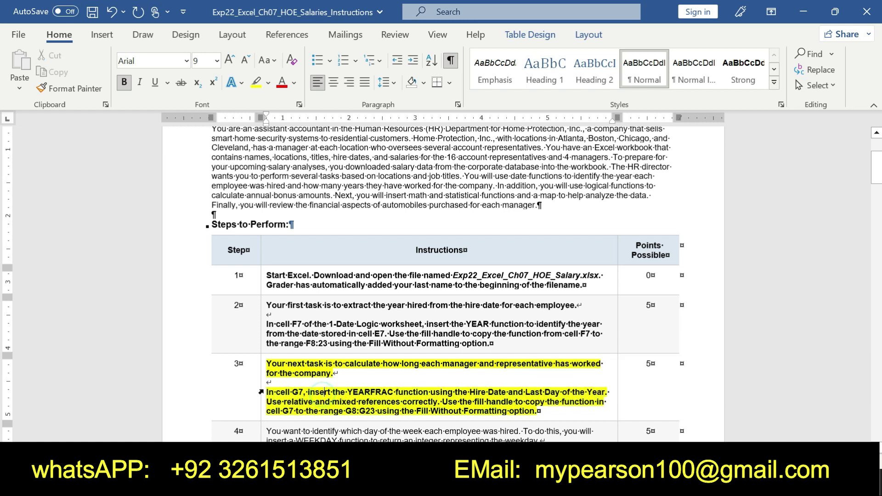
drag(266, 392, 561, 393)
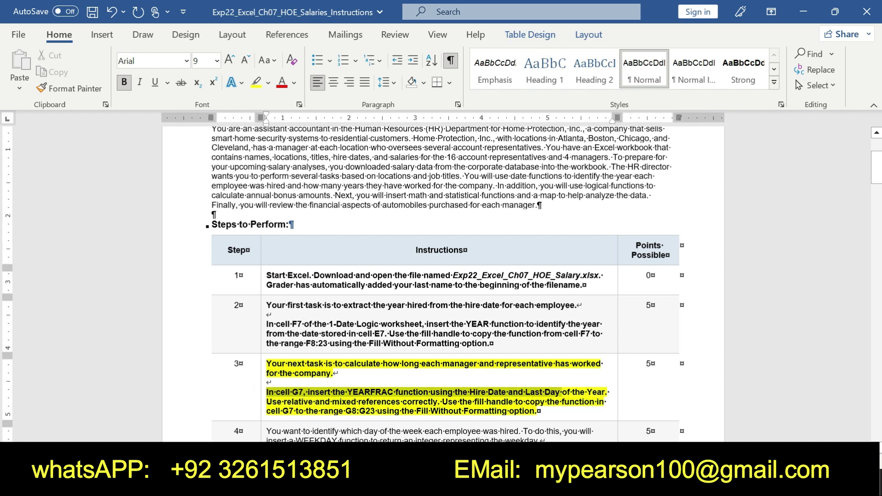
click(581, 371)
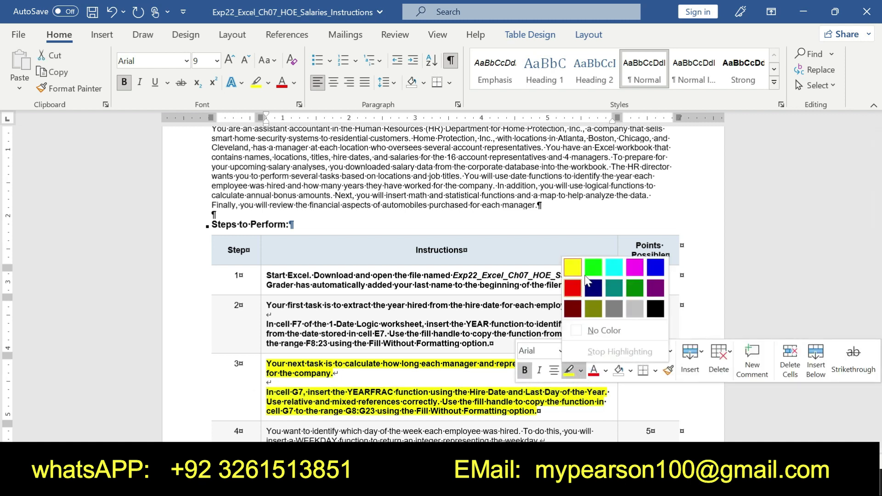
click(591, 272)
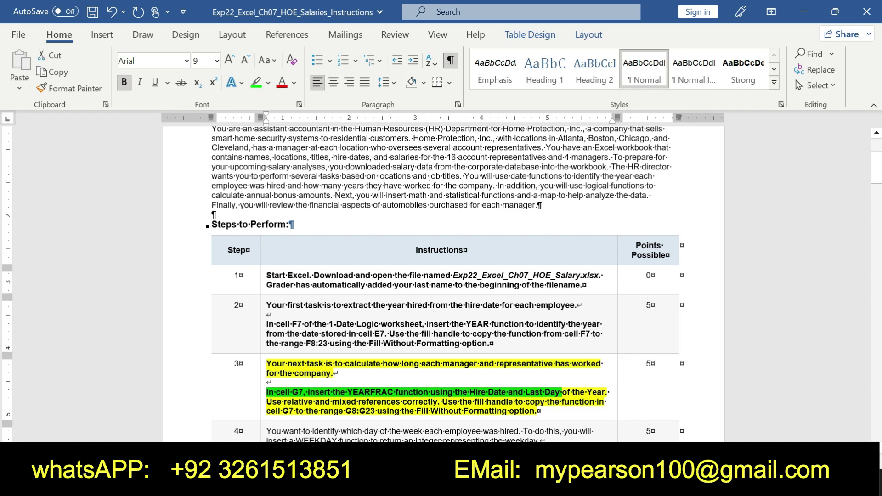
- Begin a =YEARFRAC( formula in cell G7 using the YEA AutoComplete suggestion
key(alt+Tab)
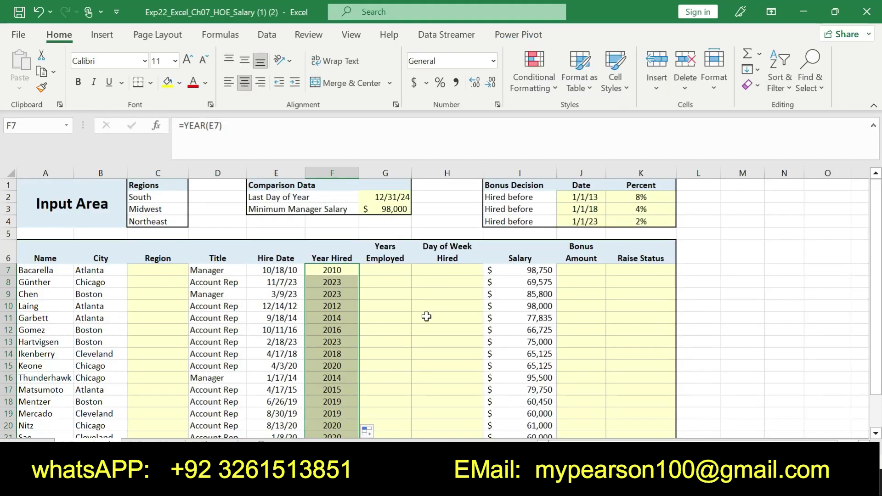
click(386, 273)
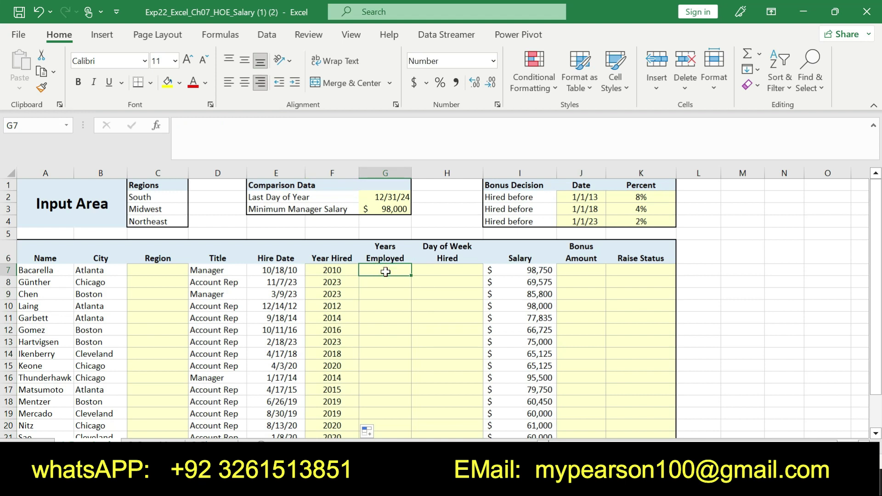
text(=)
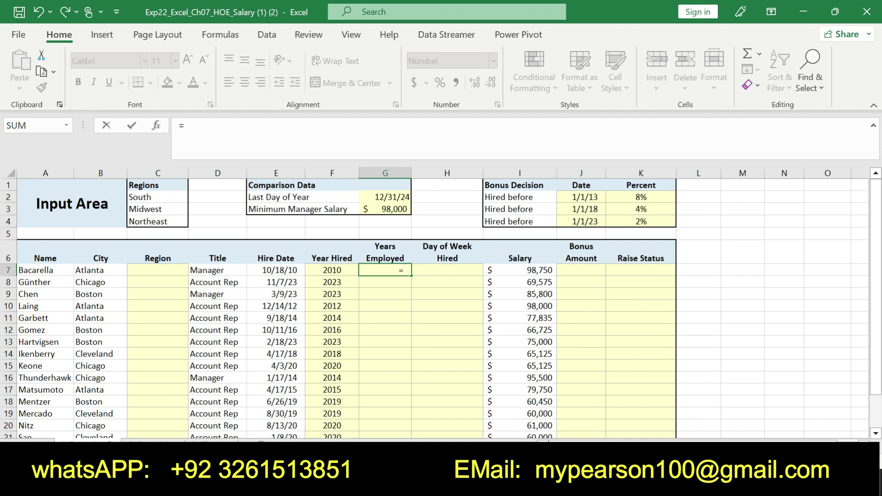
text(YEA)
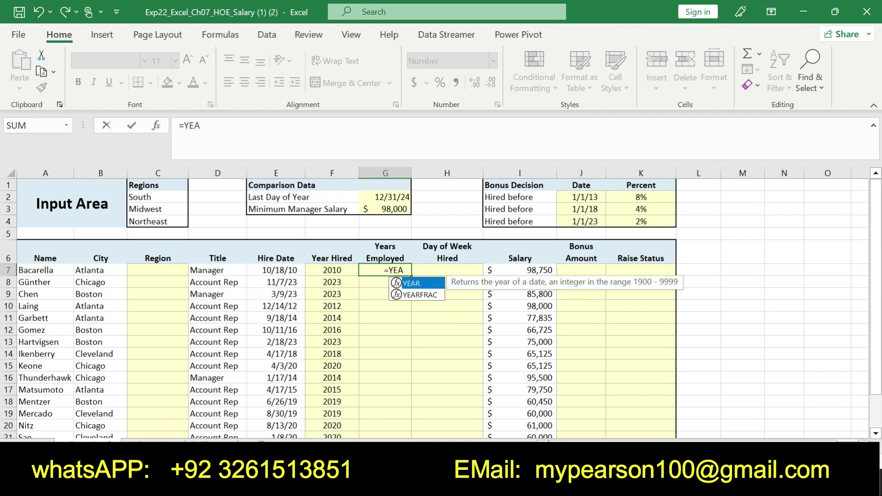
double_click(420, 295)
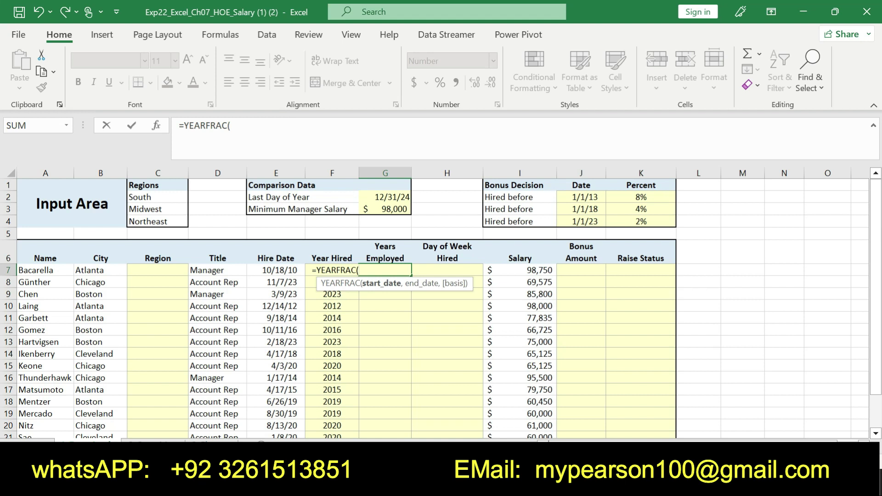
key(alt+Tab)
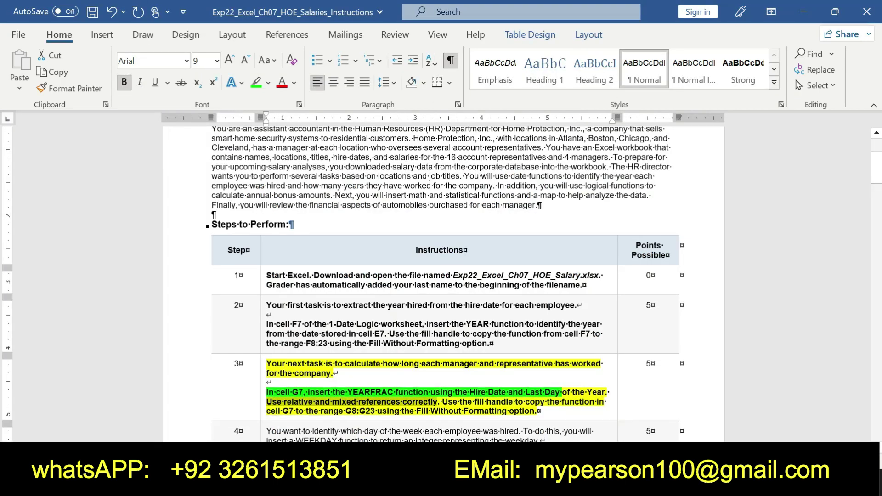
- Reread step 3's Hire Date, Last Day and reference-type requirements, then return to Excel
drag(606, 407, 544, 401)
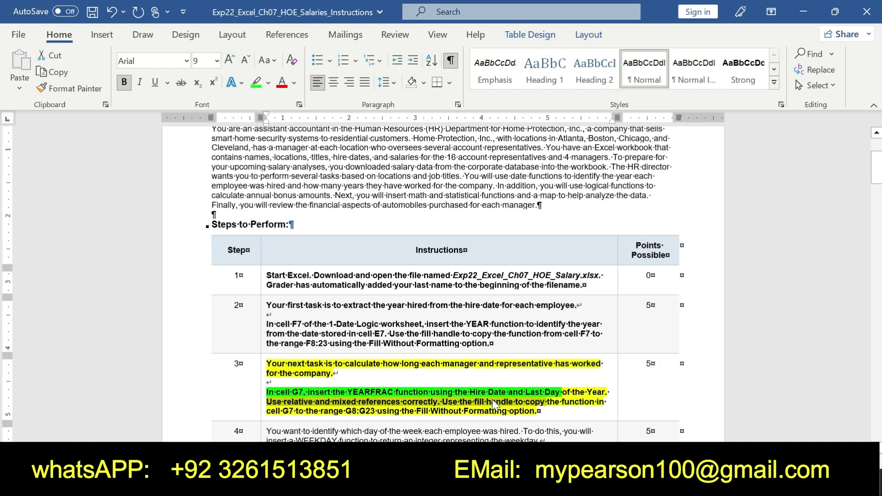
drag(455, 392, 540, 411)
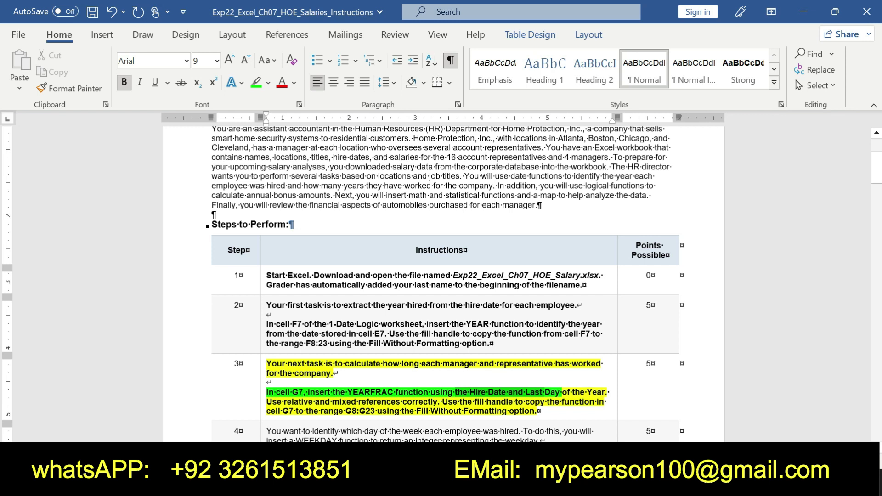
key(alt+Tab)
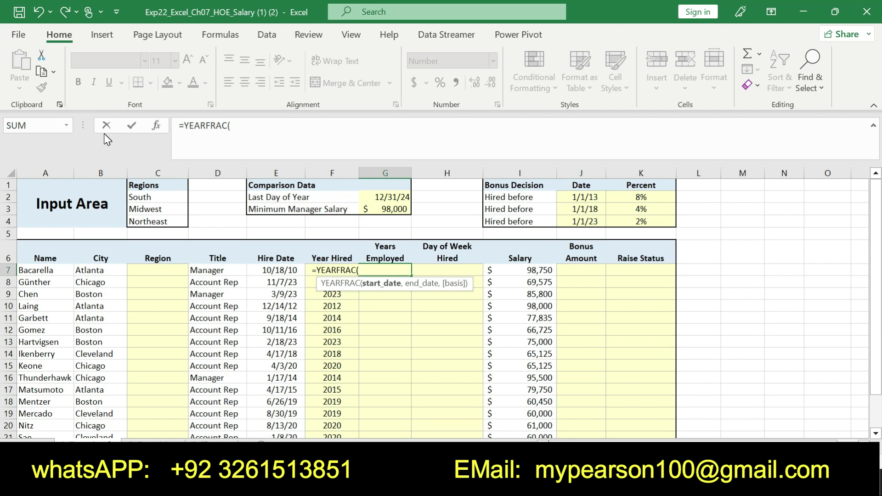
- In YEARFRAC's Function Arguments, set Start_date to E7, replacing the mistaken E7:E23 range
click(157, 125)
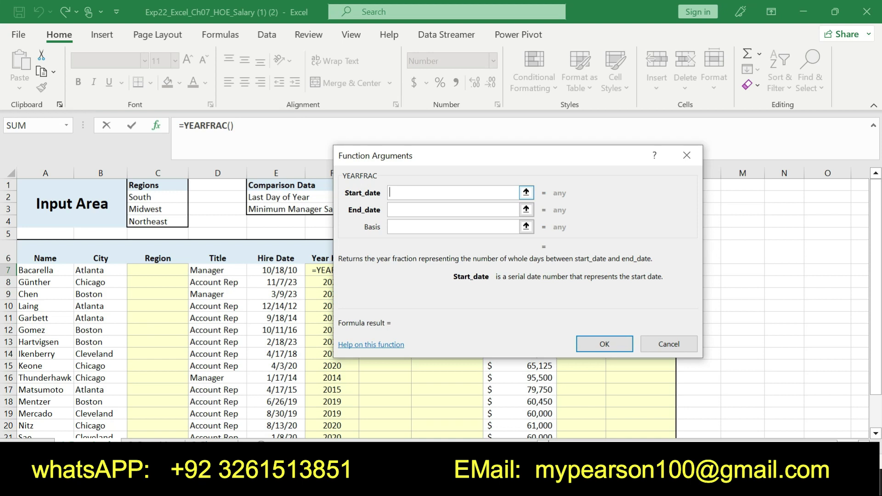
drag(450, 159, 549, 147)
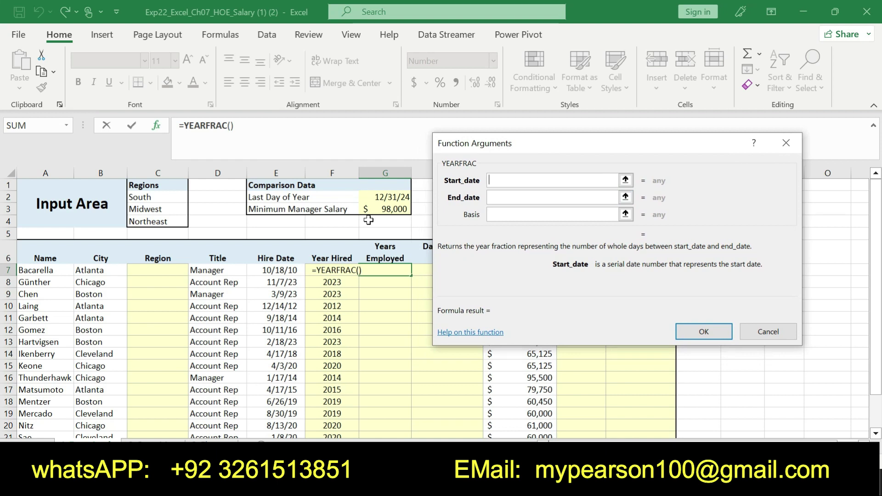
mouse_move(292, 270)
mouse_down()
mouse_move(289, 401)
mouse_move(275, 412)
mouse_up()
click(509, 196)
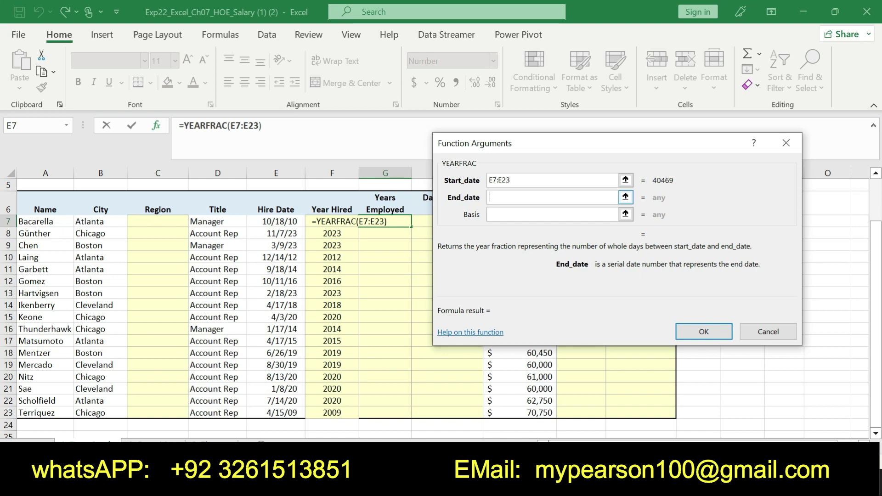
click(509, 181)
key(BackSpace)
key(BackSpace)
key(BackSpace)
key(BackSpace)
key(BackSpace)
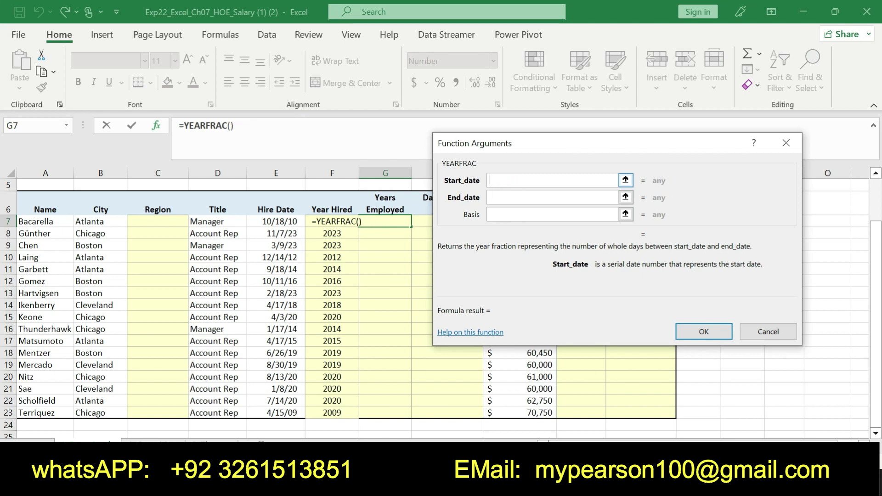
click(260, 221)
- Set End_date to absolute $G$2 and confirm, giving 14.2 years in G7
click(502, 193)
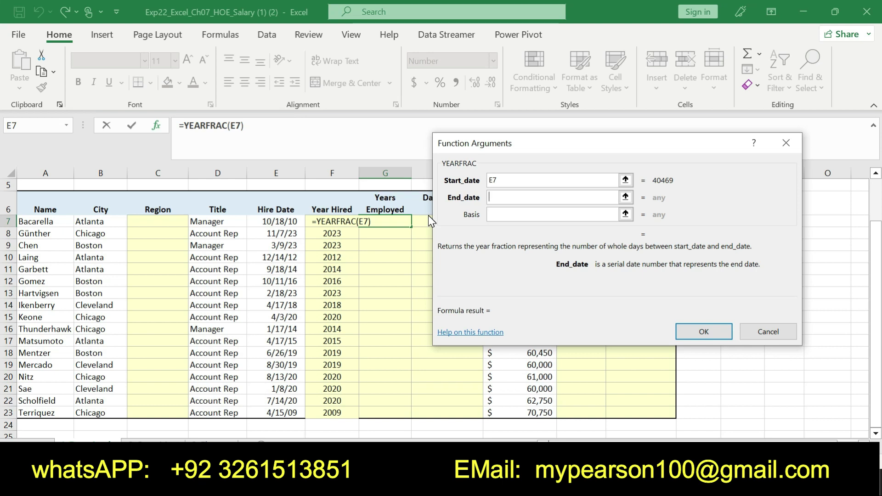
text(G2)
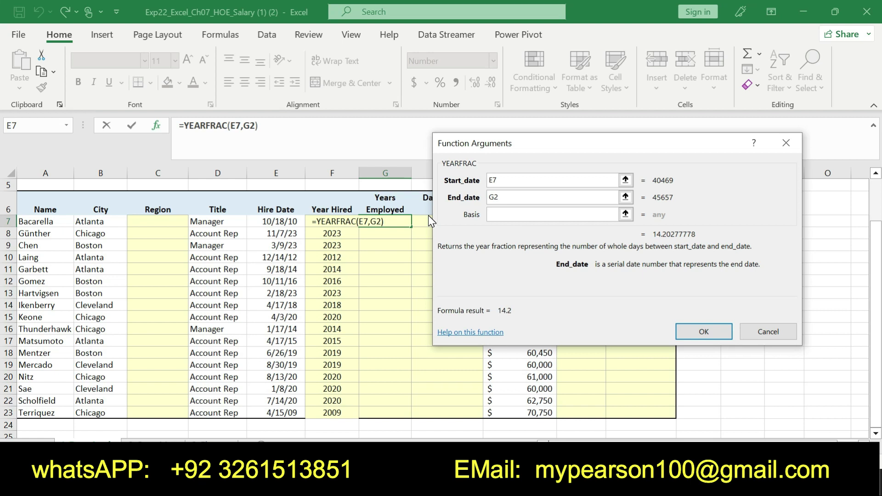
drag(510, 198, 490, 202)
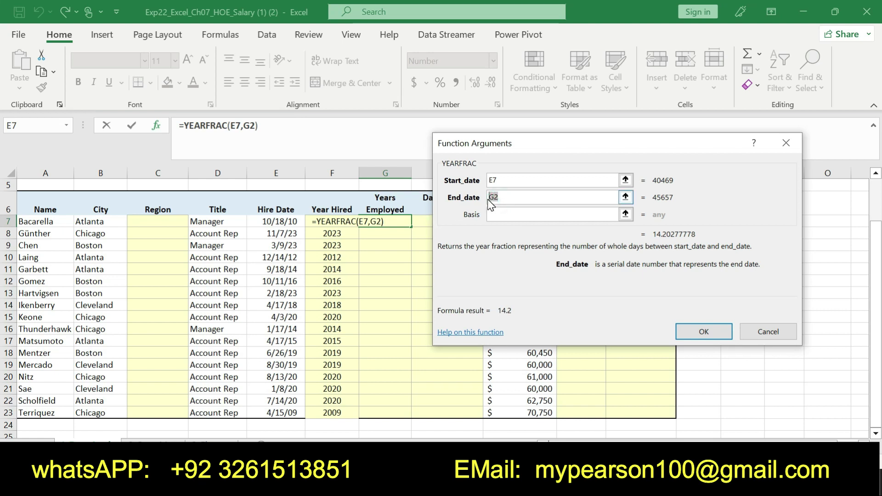
key(F4)
click(704, 333)
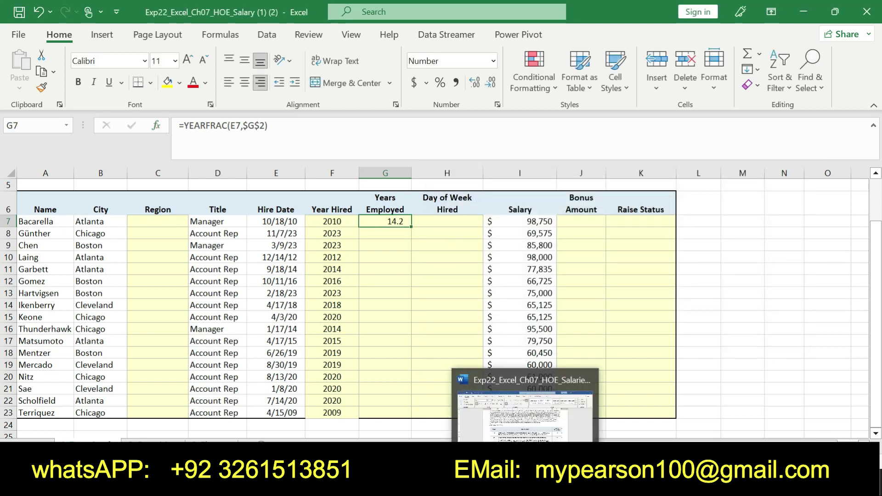
- Copy the YEARFRAC formula from G7 down to G23, showing 1.2 to 15.7 years
click(542, 389)
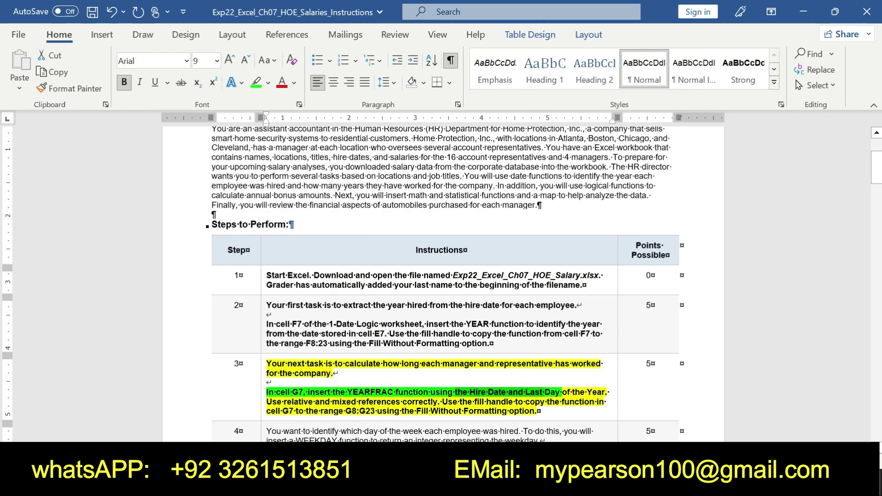
drag(442, 401, 540, 411)
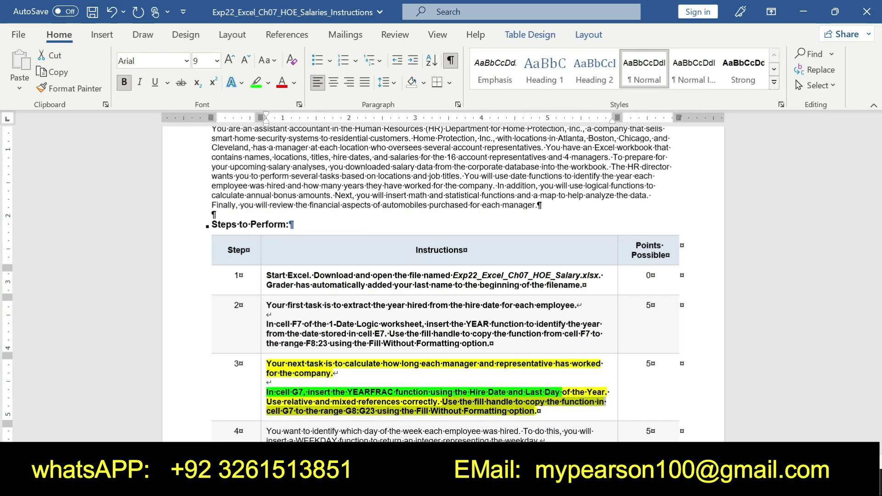
key(alt+Tab)
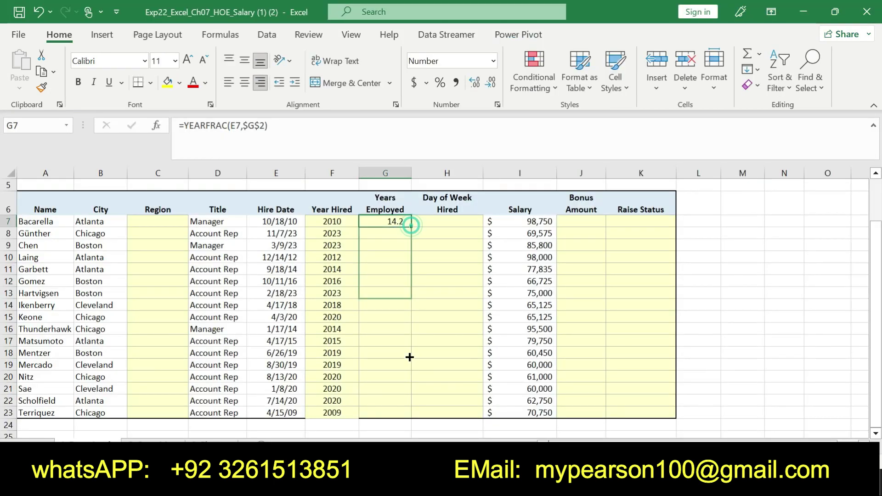
drag(412, 226, 411, 415)
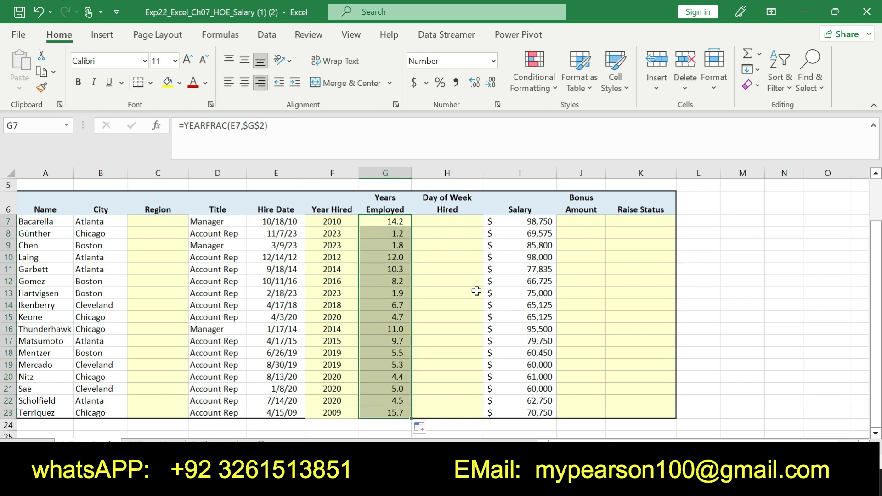
- Make the step 4 instruction text bold in the Word document
click(525, 404)
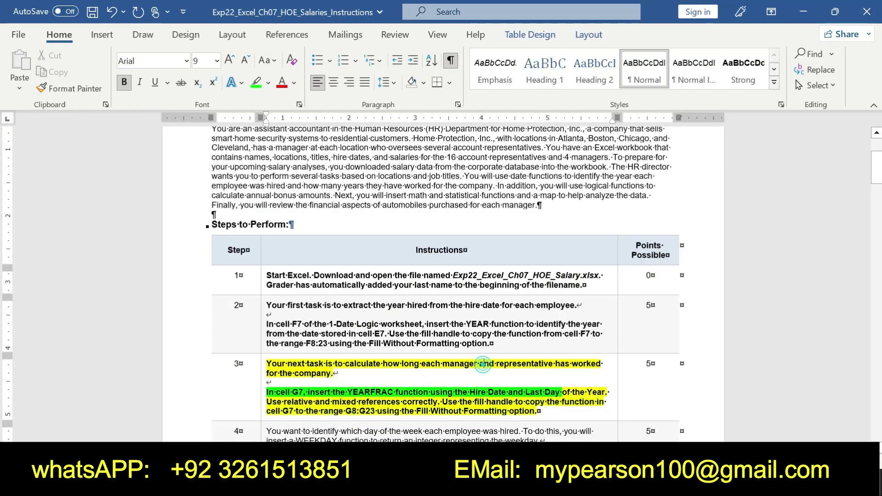
triple_click(486, 367)
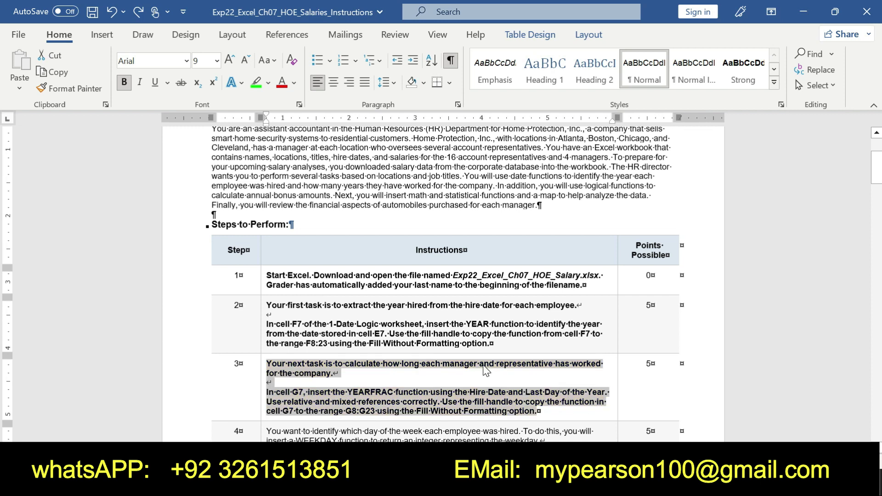
drag(876, 182, 876, 192)
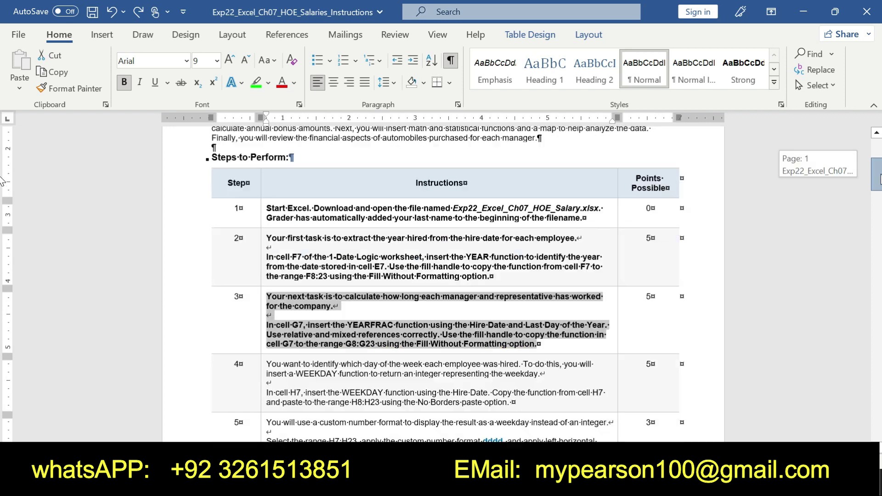
drag(266, 328, 515, 361)
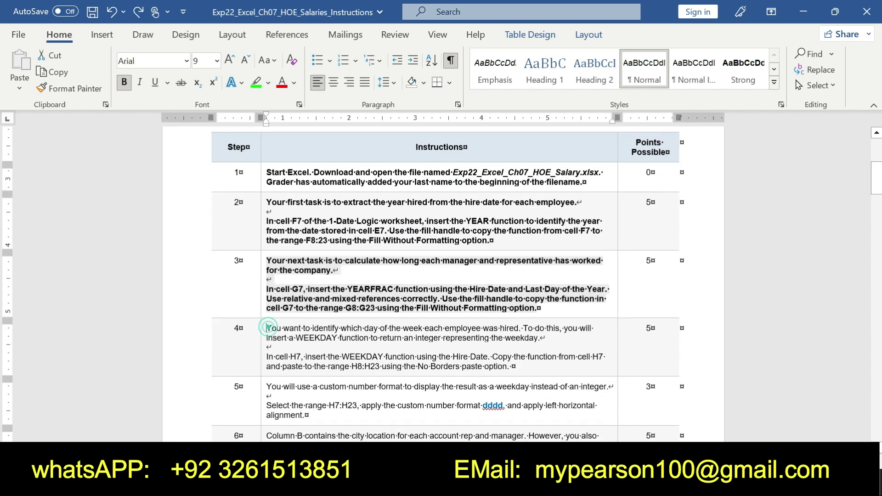
key(ctrl+b)
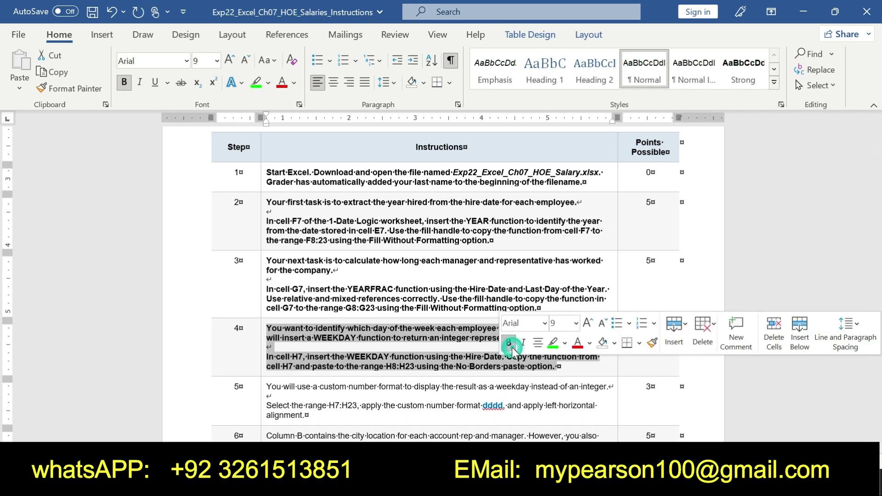
- Highlight step 4's opening sentences yellow
click(271, 328)
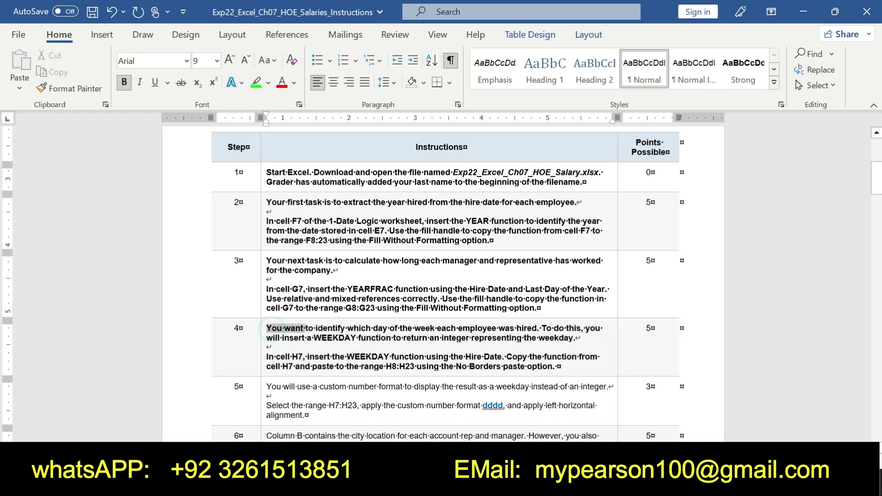
mouse_move(271, 328)
mouse_down()
mouse_move(538, 328)
mouse_move(566, 339)
mouse_up()
click(565, 320)
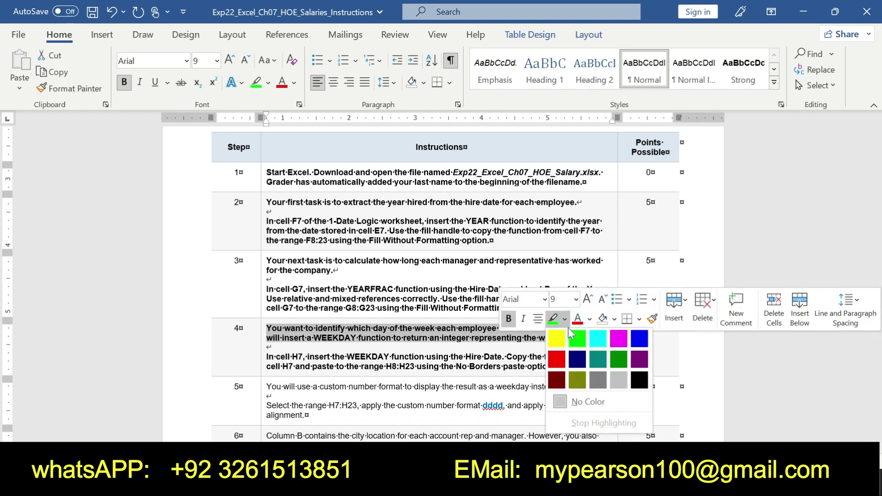
click(584, 329)
drag(267, 328, 523, 339)
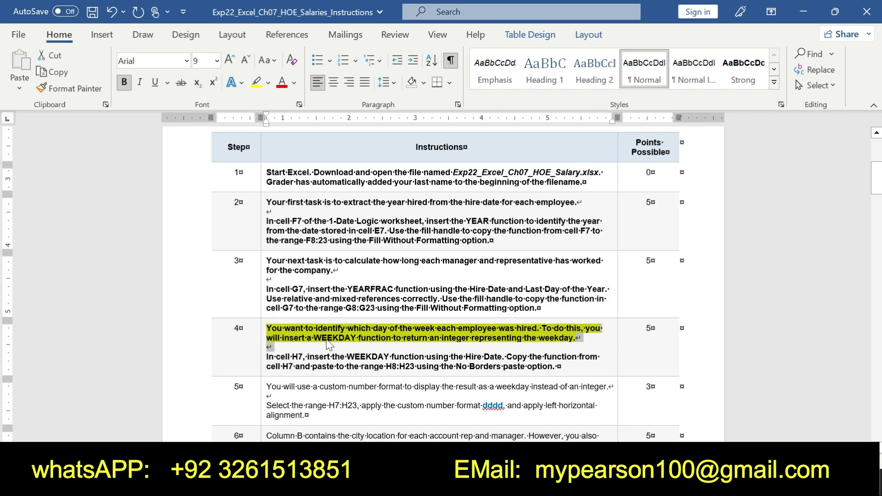
- Highlight step 4's cell H7 WEEKDAY instruction paragraph bright green
mouse_move(266, 357)
mouse_down()
mouse_move(544, 356)
mouse_move(556, 367)
mouse_up()
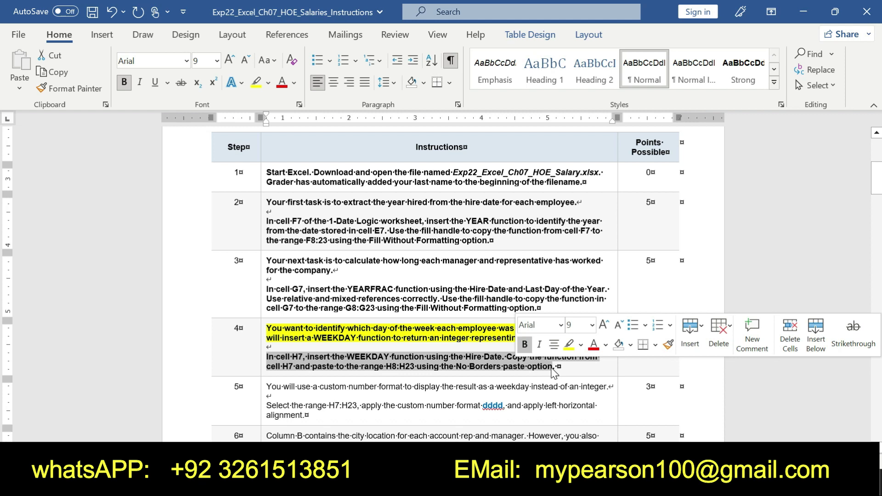
click(581, 345)
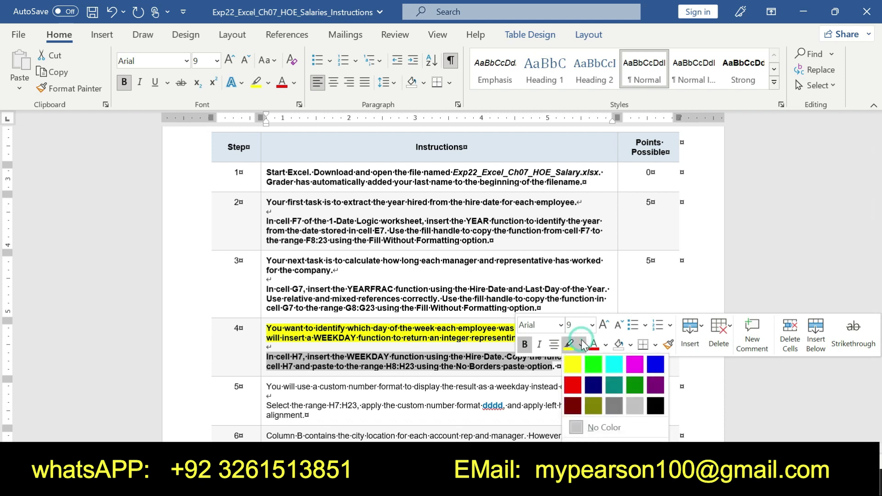
click(592, 365)
mouse_move(266, 356)
mouse_down()
mouse_move(502, 357)
mouse_move(556, 366)
mouse_up()
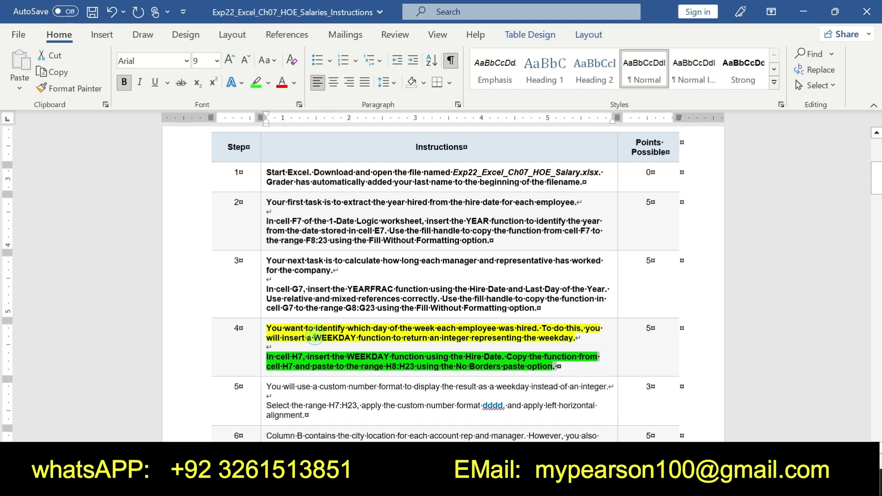
drag(314, 338, 400, 341)
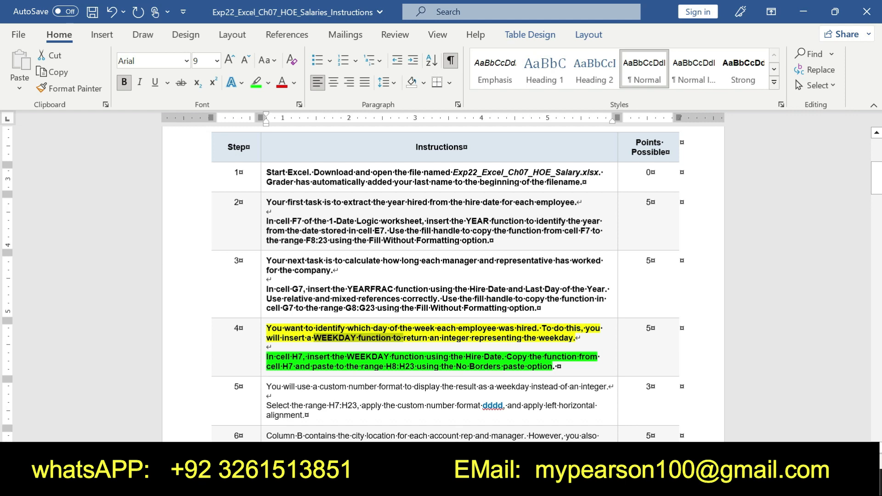
key(alt+Tab)
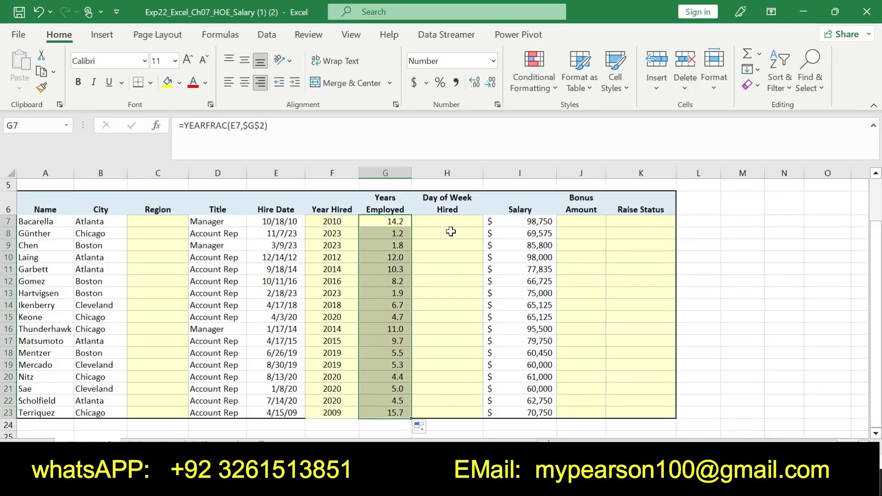
- Enter =WEEKDAY(E7) in H7, returning 2, then select H7 down to H23
click(448, 222)
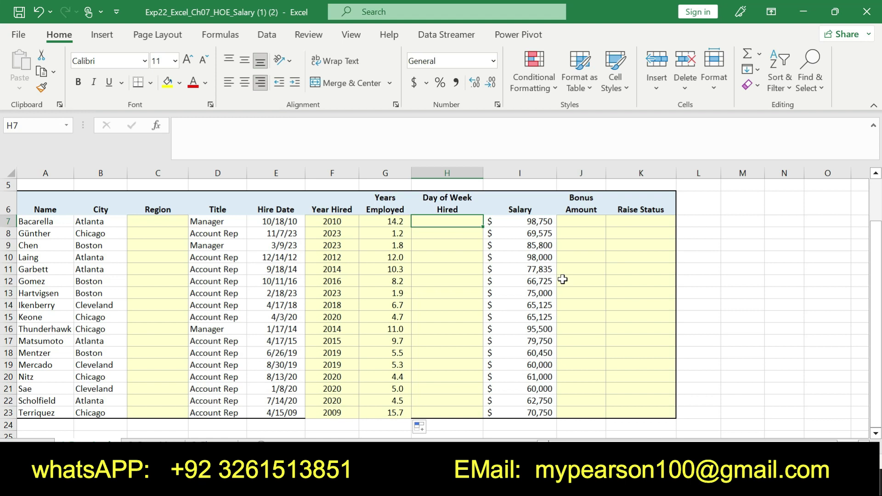
text(=WEE)
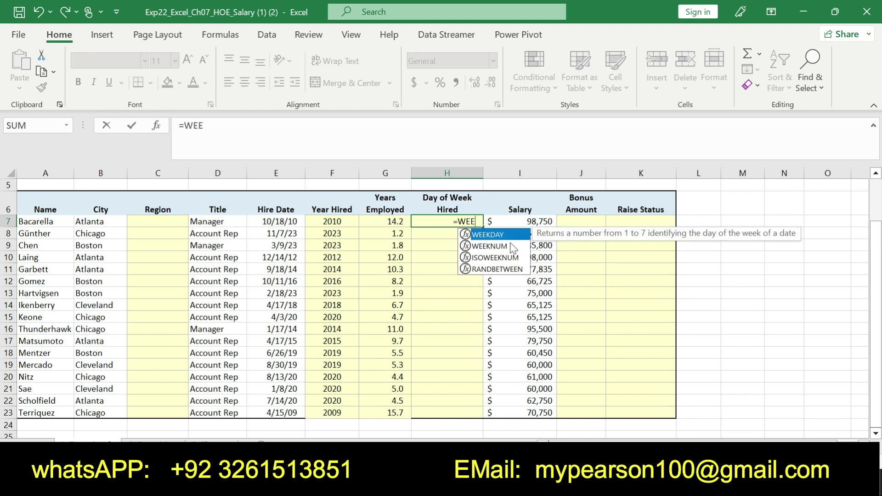
double_click(501, 234)
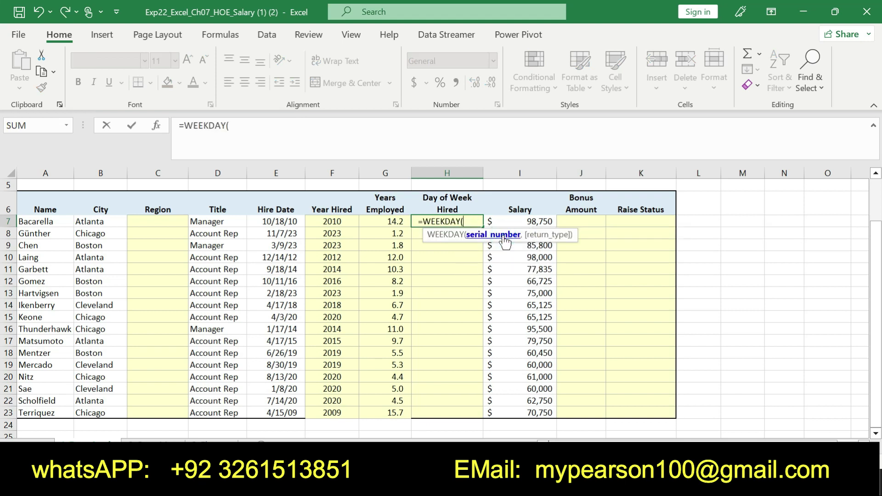
text(E7)
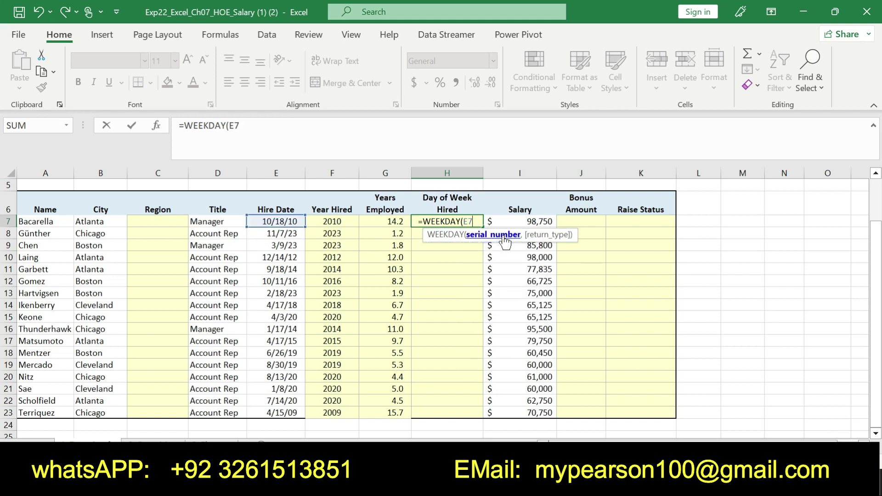
text())
key(Return)
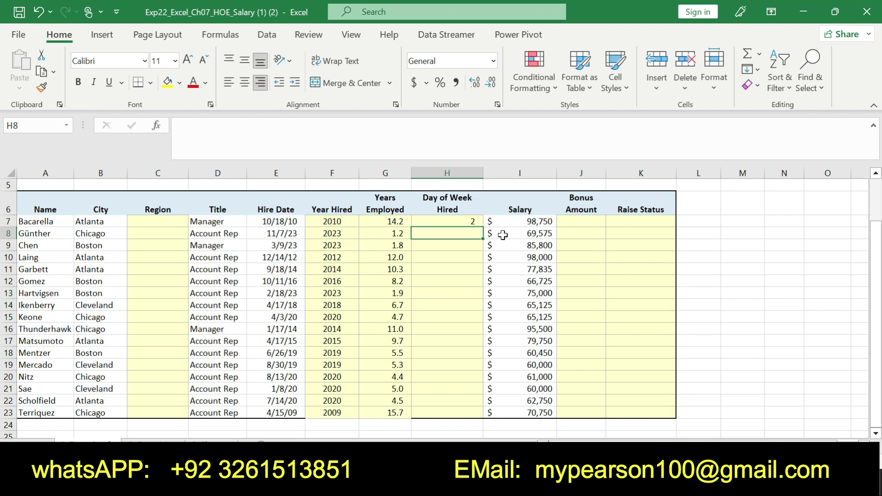
click(465, 220)
drag(486, 227, 477, 413)
- Remove step 4's green highlight and make both step 5 instruction paragraphs bold
key(alt+Tab)
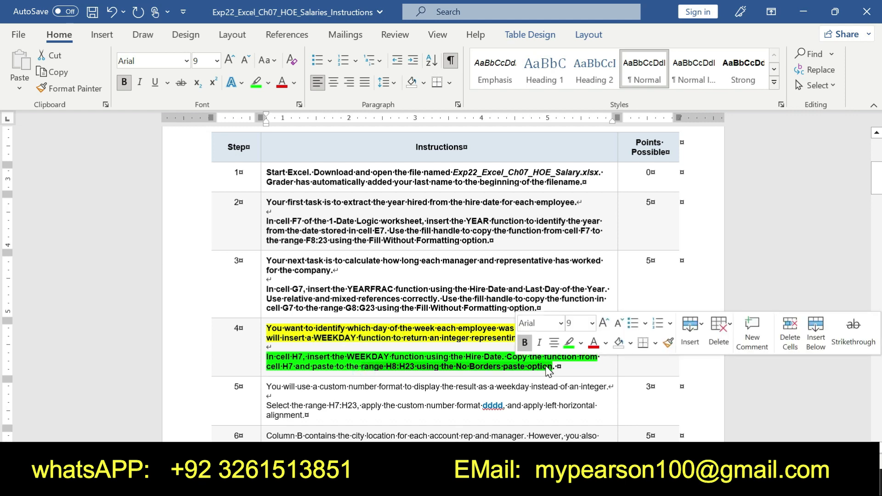
key(ctrl+z)
key(ctrl+z)
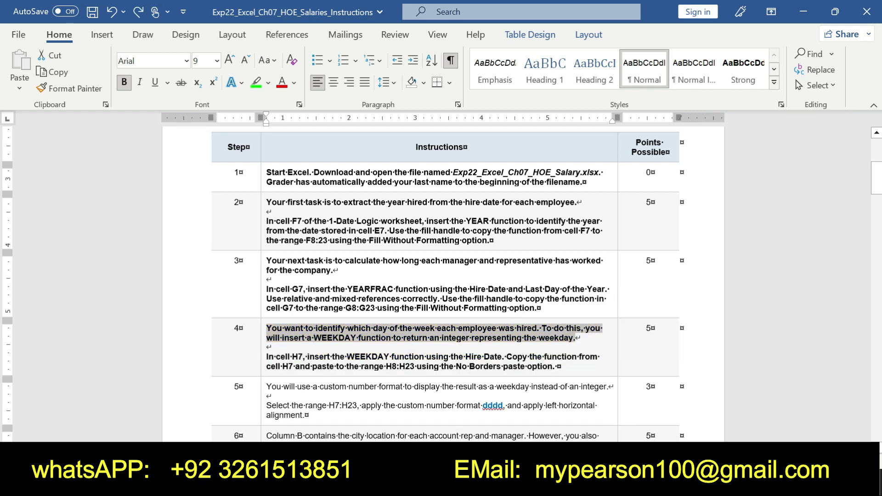
drag(877, 178, 876, 185)
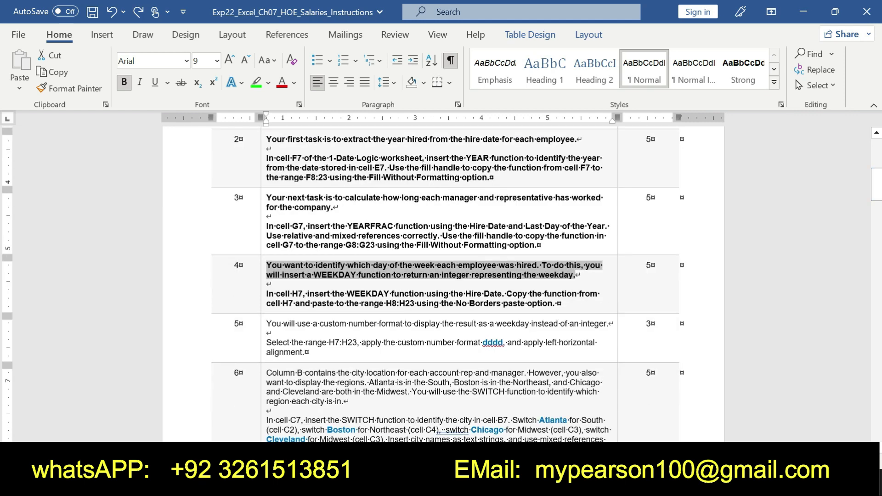
drag(267, 324, 307, 353)
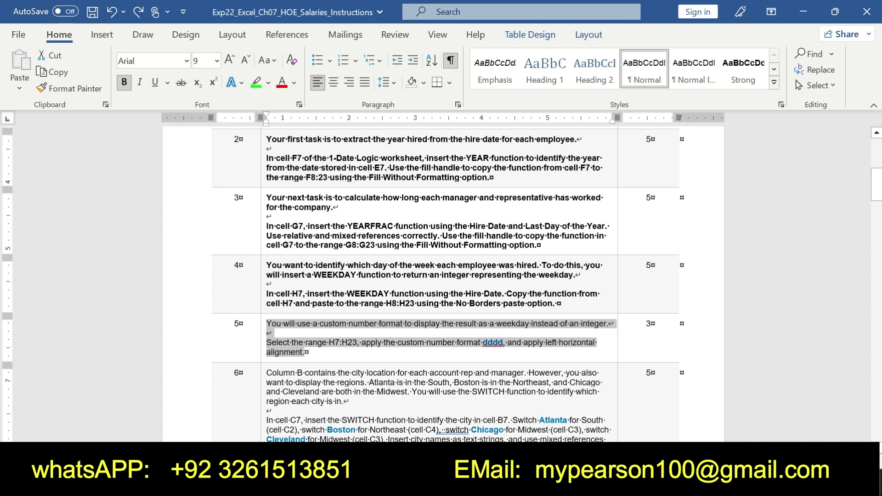
click(509, 330)
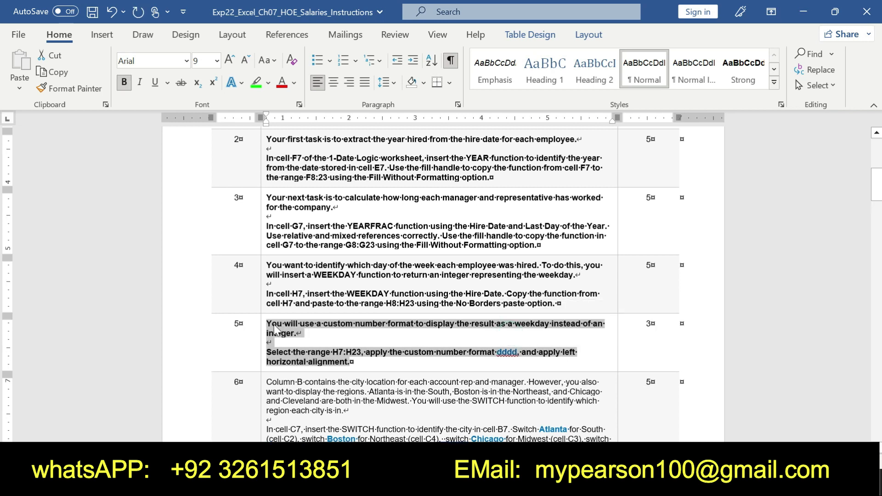
- Highlight the first sentence of step 5 yellow
click(271, 324)
mouse_move(271, 324)
mouse_down()
mouse_move(591, 324)
mouse_move(303, 334)
mouse_up()
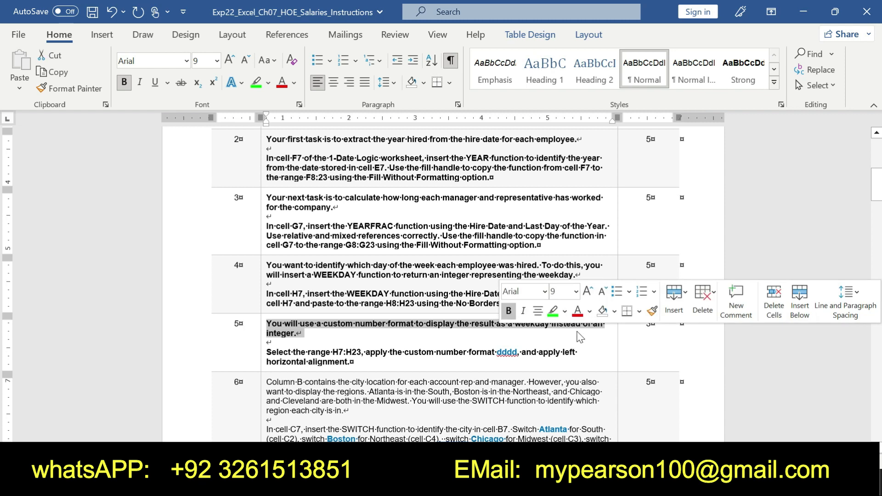
click(565, 311)
click(555, 330)
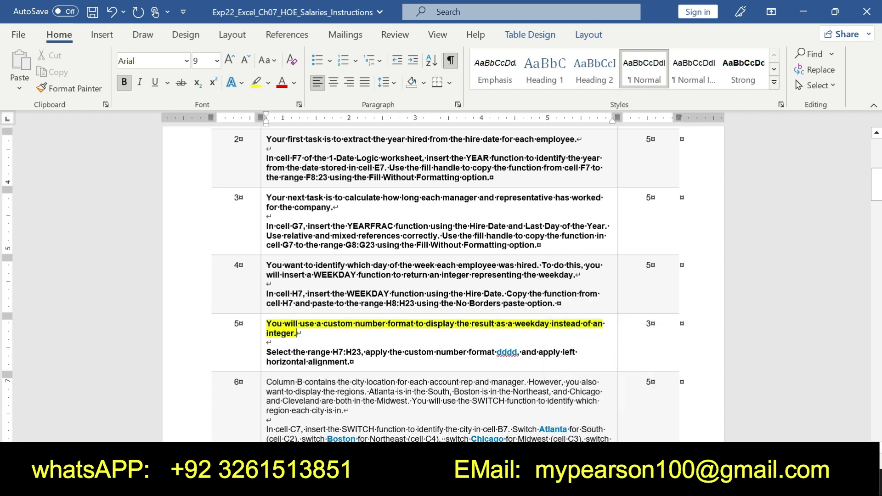
drag(267, 352, 365, 352)
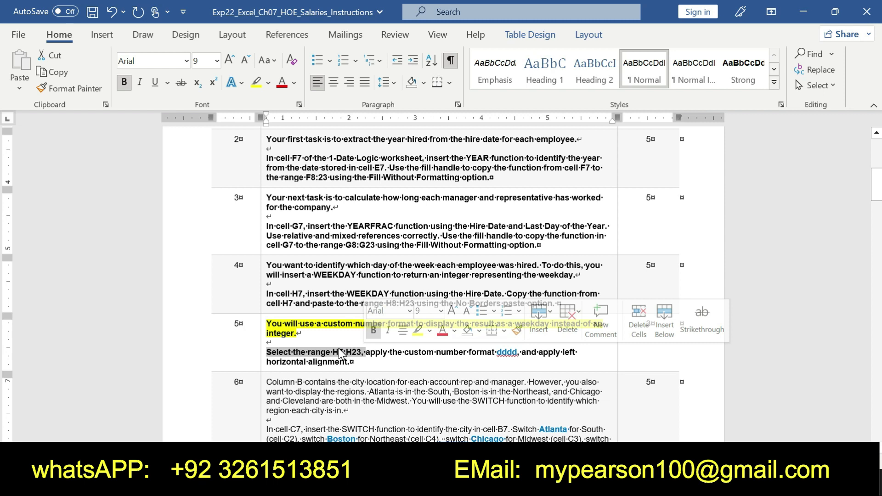
key(ctrl+z)
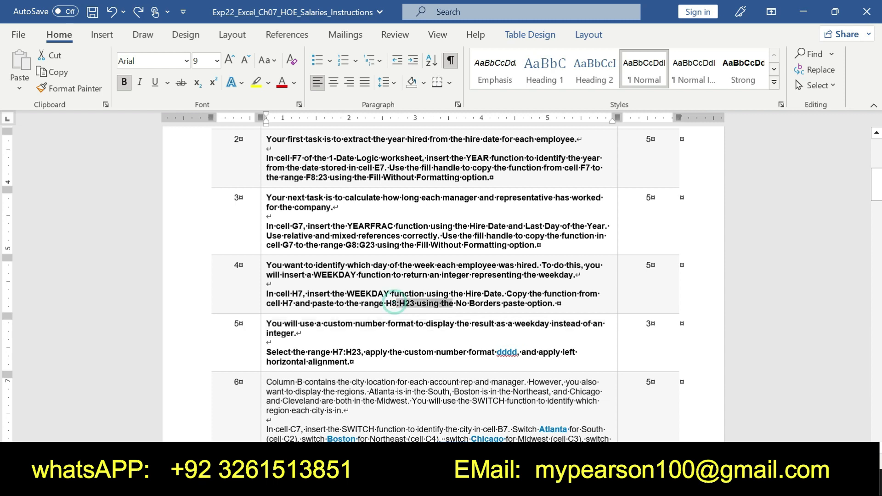
drag(398, 303, 553, 303)
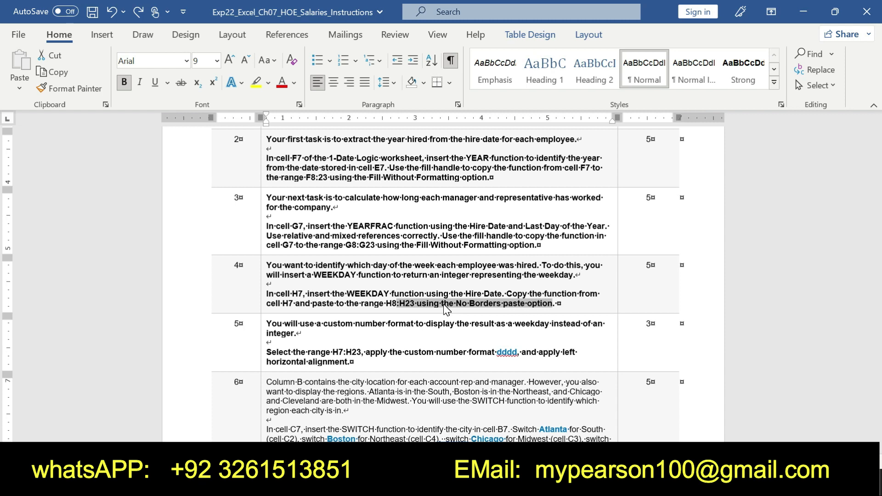
click(394, 330)
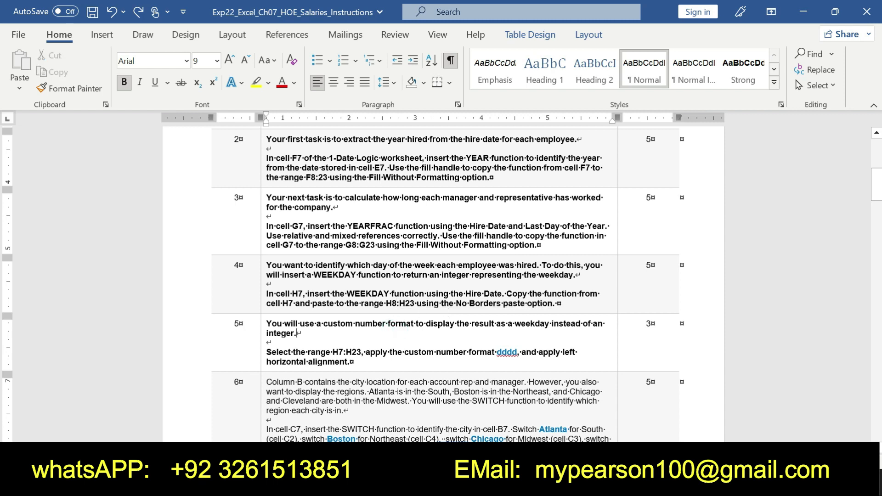
mouse_move(266, 324)
mouse_down()
mouse_move(416, 323)
mouse_move(271, 342)
mouse_move(579, 354)
mouse_up()
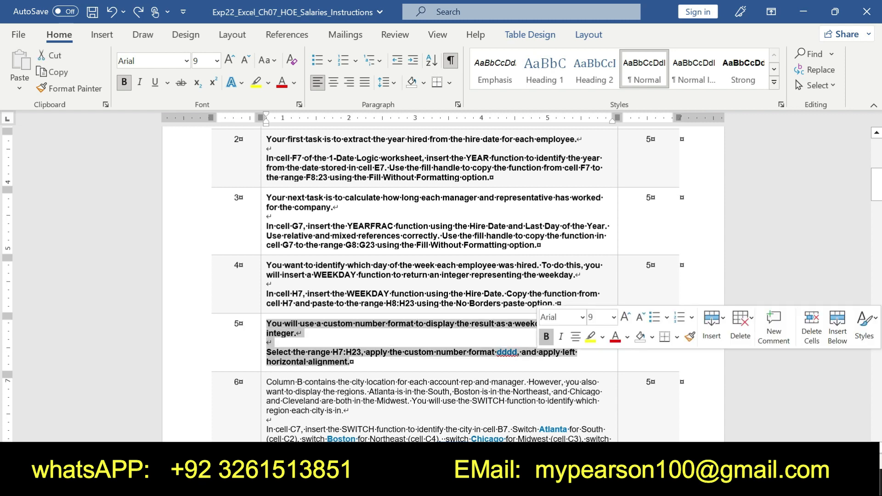
click(590, 336)
- Highlight step 5's H7:H23 instruction paragraph green
mouse_move(266, 352)
mouse_down()
mouse_move(343, 352)
mouse_move(352, 362)
mouse_up()
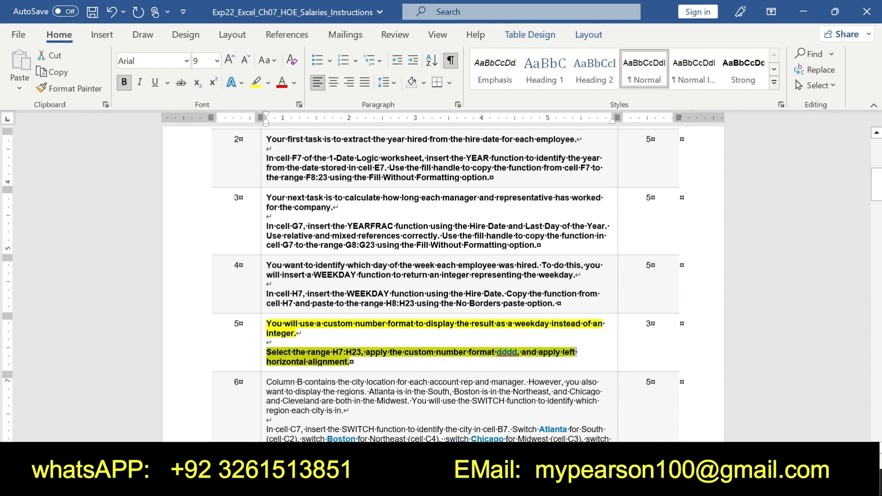
click(285, 362)
drag(266, 324, 352, 362)
click(449, 339)
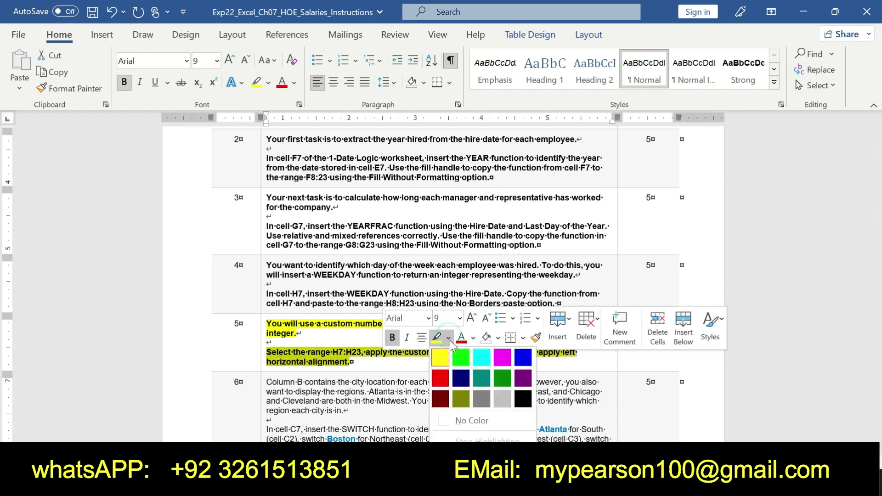
click(461, 358)
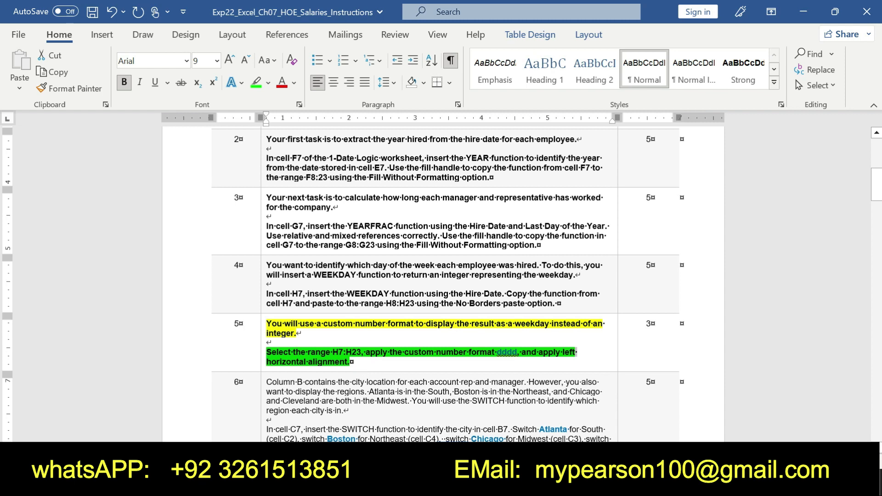
- Copy the H7:H23 reference from step 5 and paste in Excel, leaving weekday numbers in H7:H23
click(336, 351)
drag(333, 352, 361, 356)
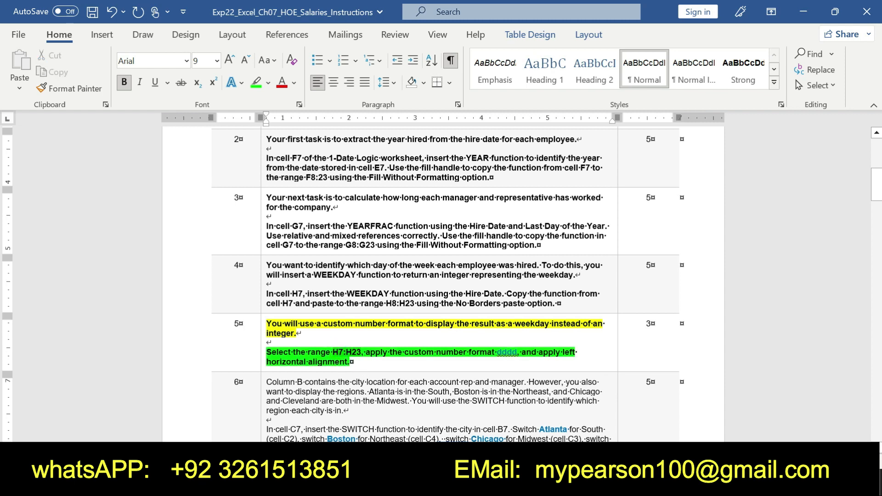
key(ctrl+c)
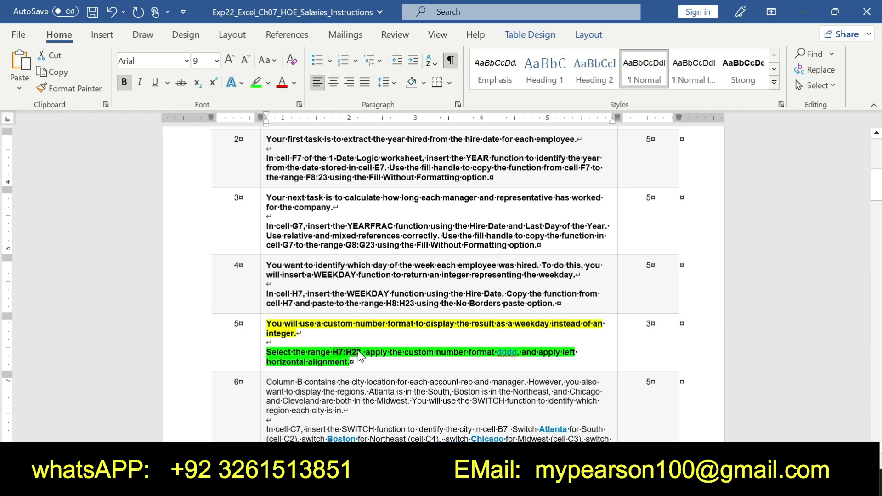
key(alt+Tab)
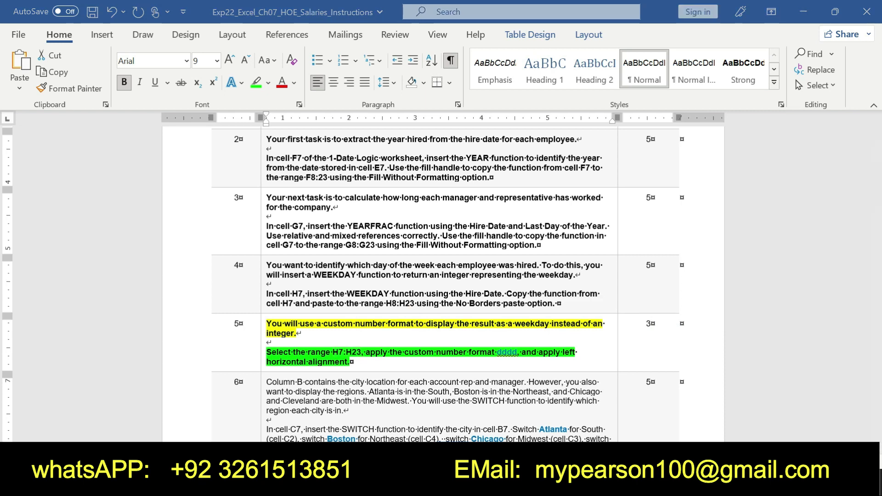
key(ctrl+v)
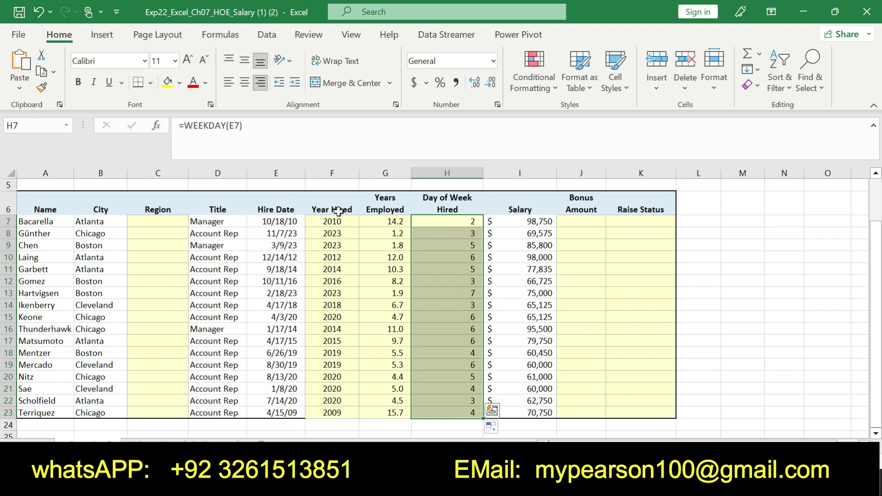
- Replace General with the custom number format dddd for H7:H23 to show weekday names
click(497, 105)
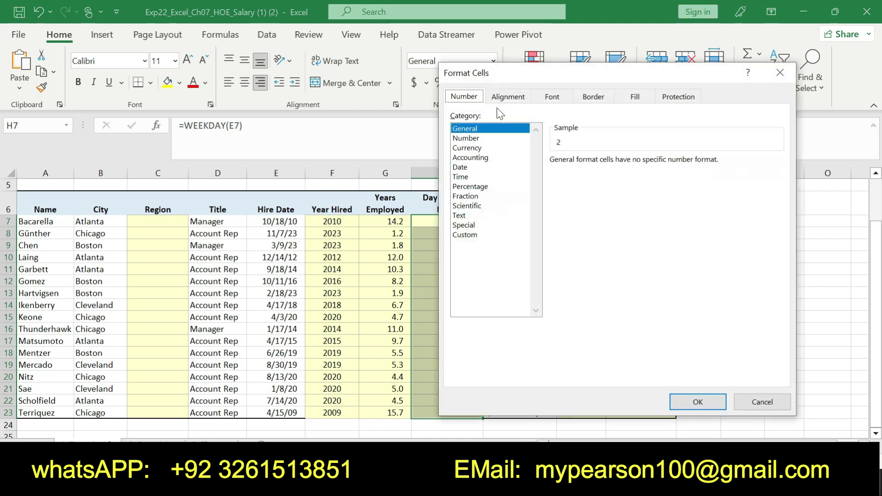
click(473, 235)
mouse_move(776, 205)
mouse_down()
mouse_move(777, 289)
mouse_move(771, 207)
mouse_up()
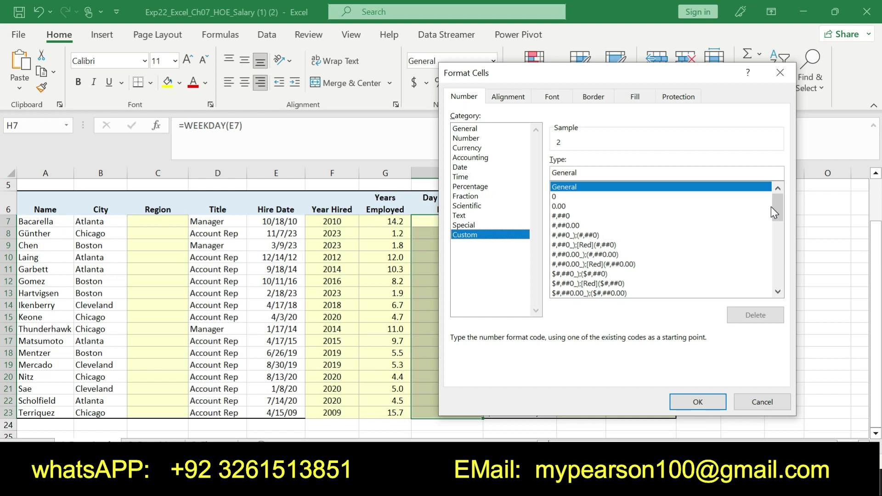
click(607, 170)
key(BackSpace)
key(BackSpace)
key(BackSpace)
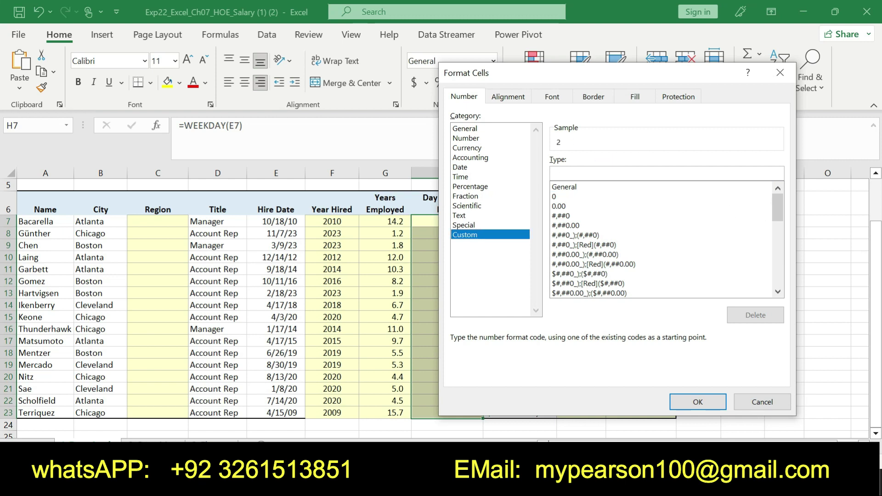
text(H7:H2)
key(BackSpace)
key(BackSpace)
key(BackSpace)
text(DDDD)
key(BackSpace)
key(BackSpace)
key(BackSpace)
key(BackSpace)
text(f)
key(BackSpace)
text(dddd)
click(698, 402)
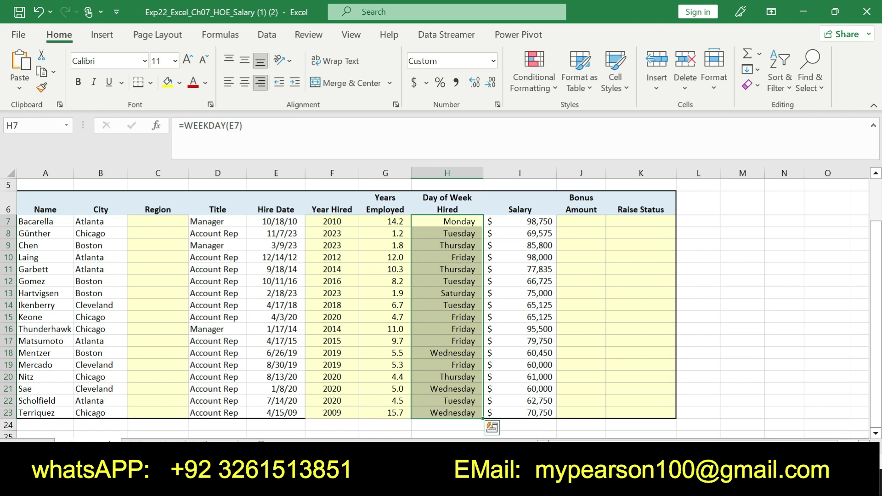
scroll(673, 333, up, 1)
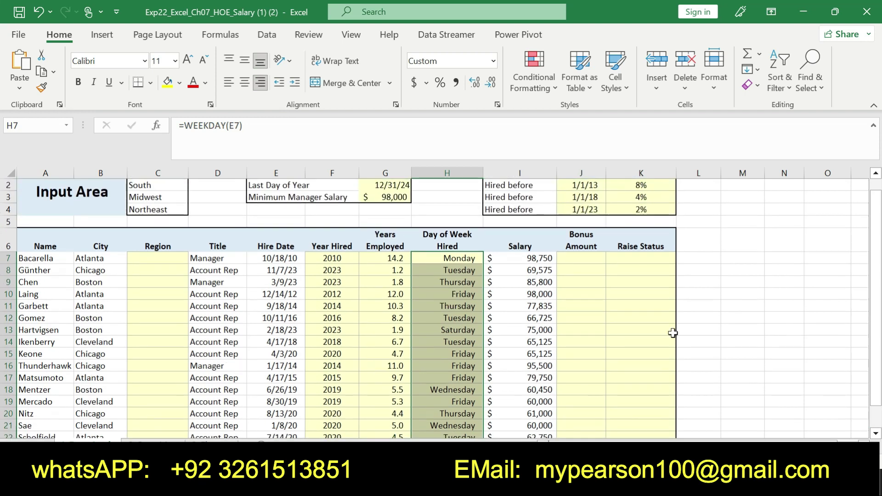
- Remove step 5's highlights and make all of step 6's text bold
key(alt+Tab)
key(ctrl+z)
key(ctrl+z)
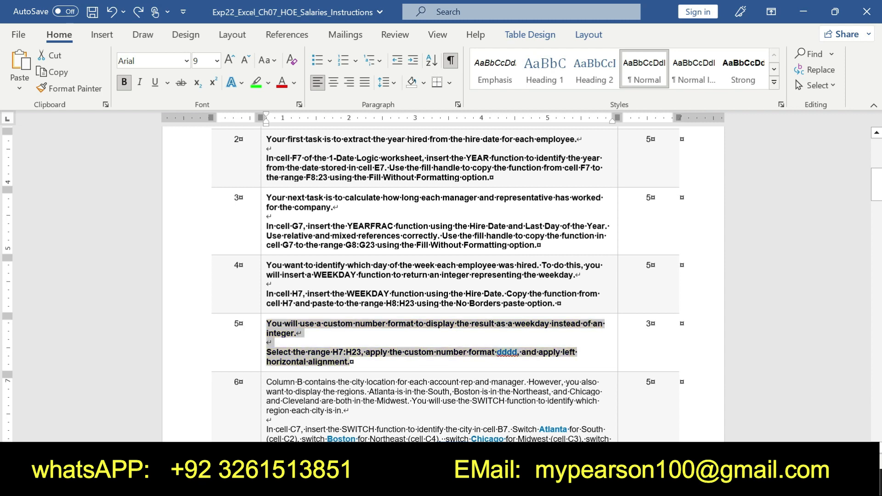
drag(877, 186, 876, 203)
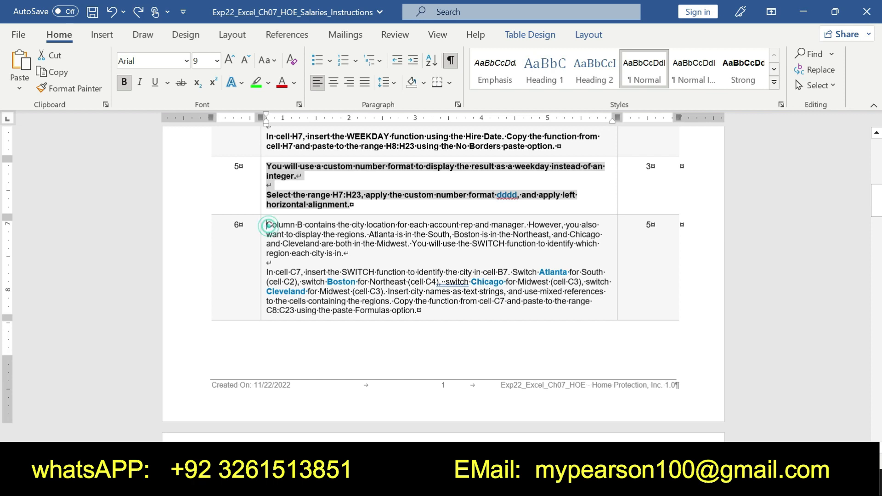
drag(266, 225, 420, 311)
click(430, 287)
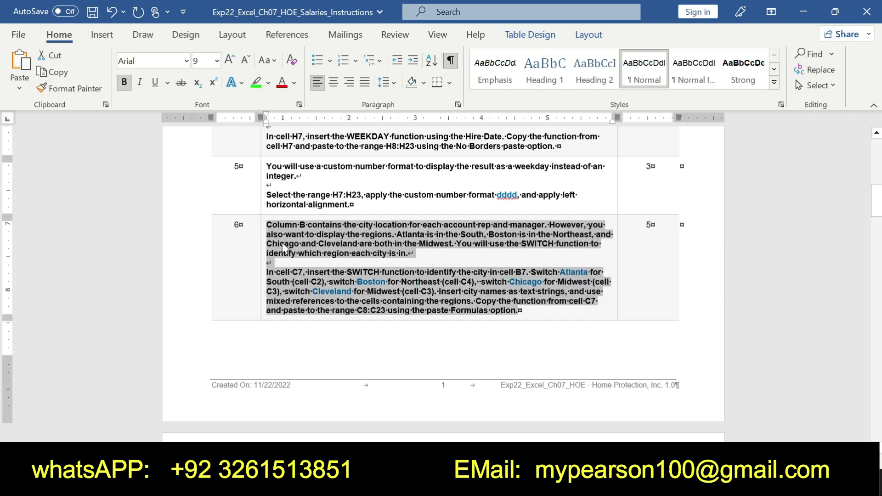
- Highlight step 6's region overview paragraph yellow
drag(269, 224, 476, 250)
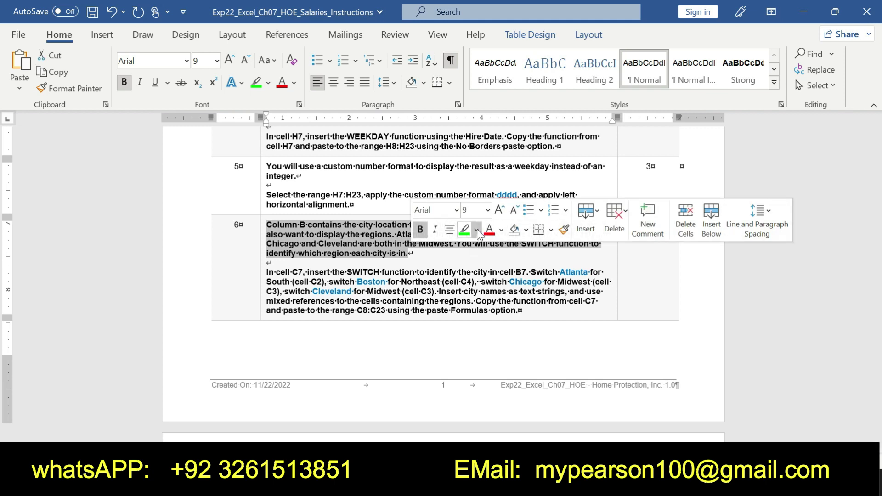
click(476, 229)
click(469, 247)
drag(267, 225, 402, 255)
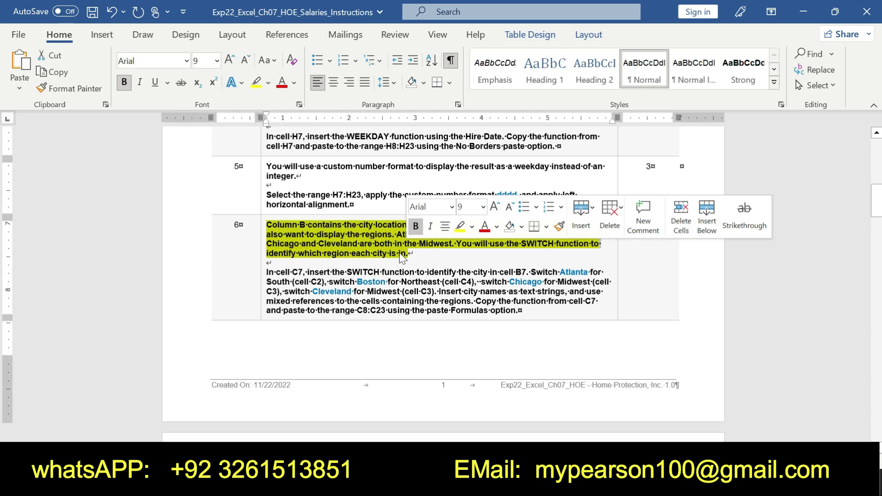
- Highlight step 6's SWITCH instruction paragraph green
click(264, 275)
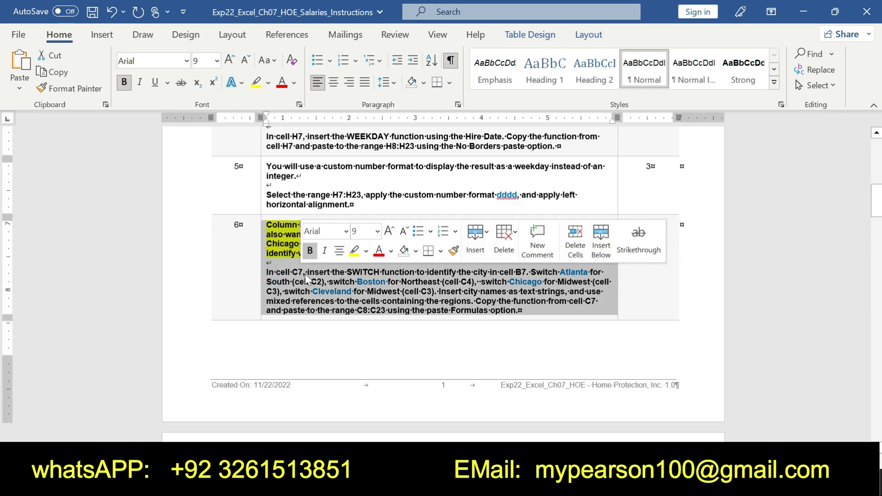
click(294, 275)
click(265, 273)
click(271, 273)
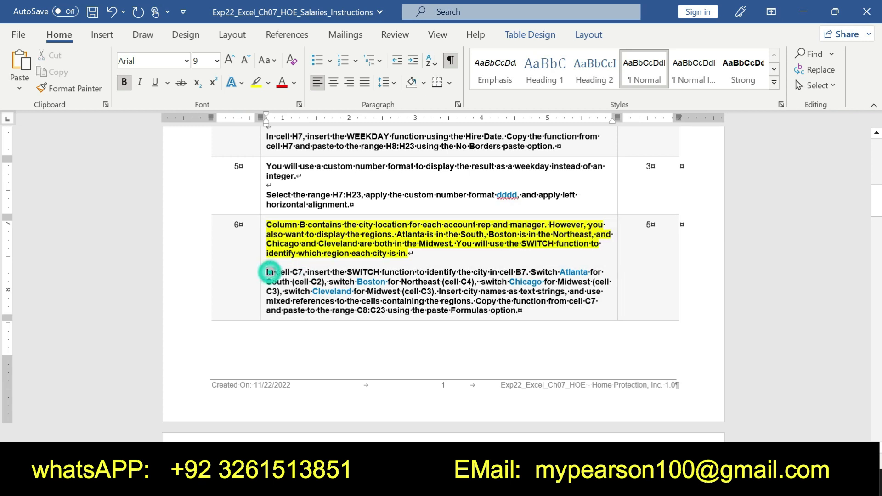
click(281, 272)
mouse_move(266, 272)
mouse_down()
mouse_move(521, 291)
mouse_move(520, 311)
mouse_up()
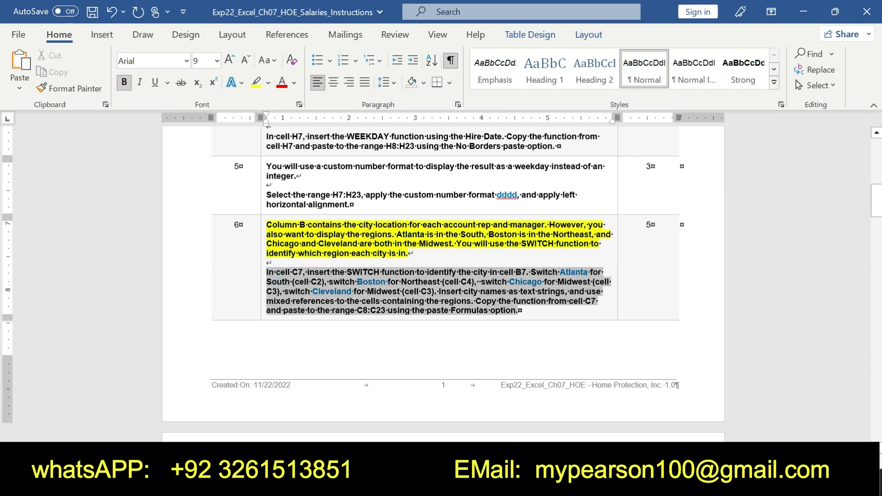
click(287, 278)
mouse_move(267, 272)
mouse_down()
mouse_move(382, 272)
mouse_move(521, 311)
mouse_up()
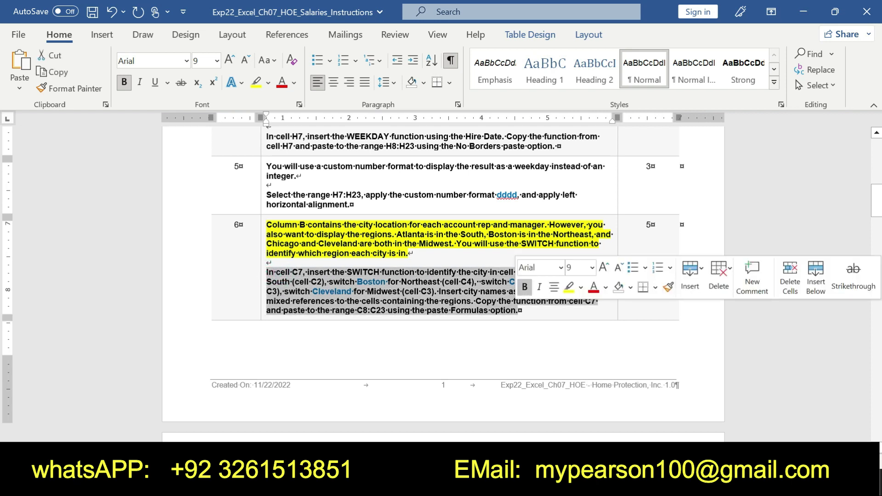
click(581, 287)
click(591, 296)
click(519, 310)
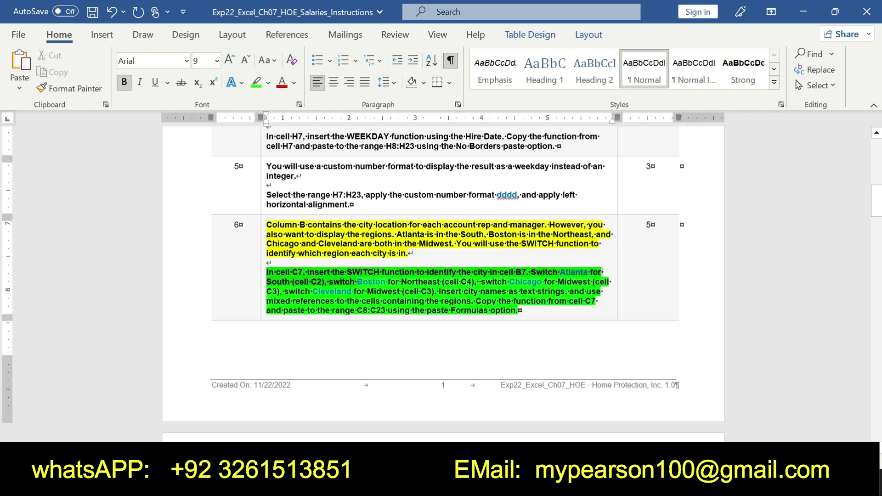
- Select the SWITCH step's first sentence through the cell B7 reference
triple_click(303, 279)
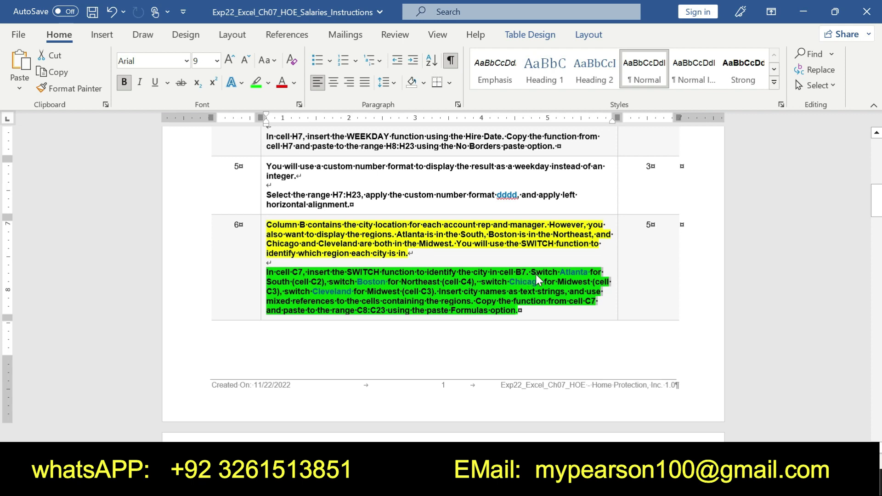
click(267, 272)
mouse_move(267, 272)
mouse_down()
mouse_move(597, 282)
mouse_move(519, 311)
mouse_up()
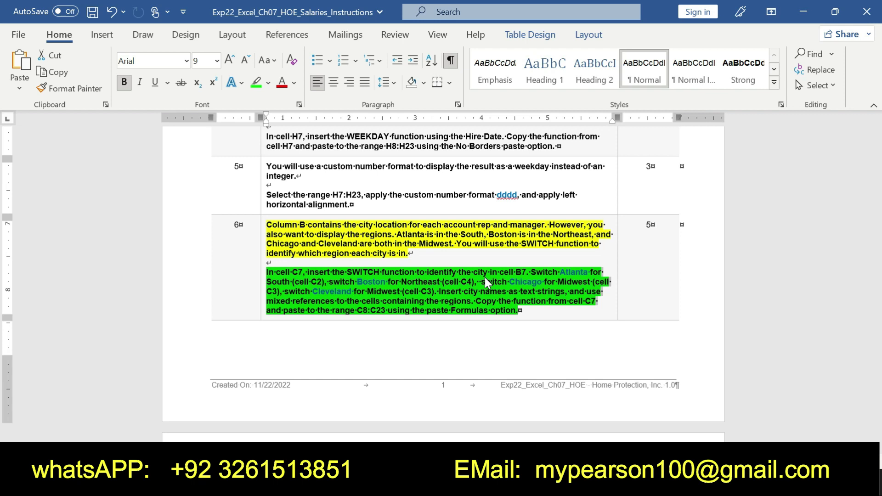
click(304, 272)
drag(267, 272, 473, 272)
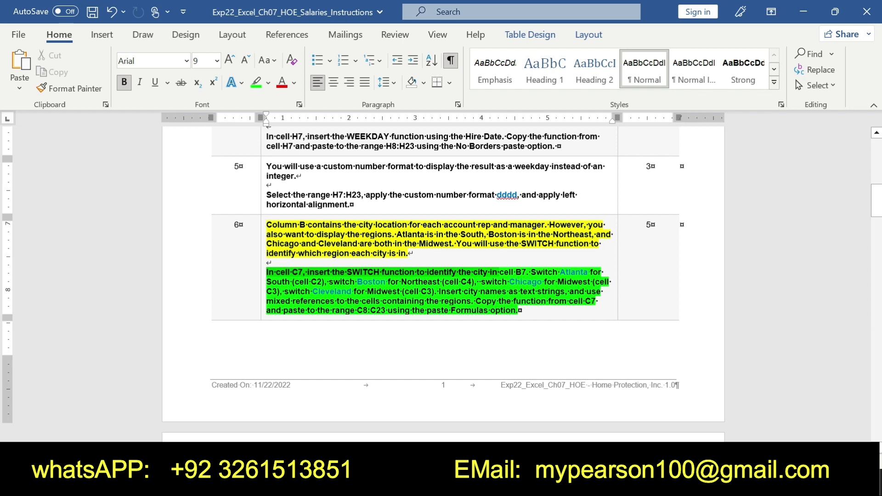
drag(473, 272, 559, 272)
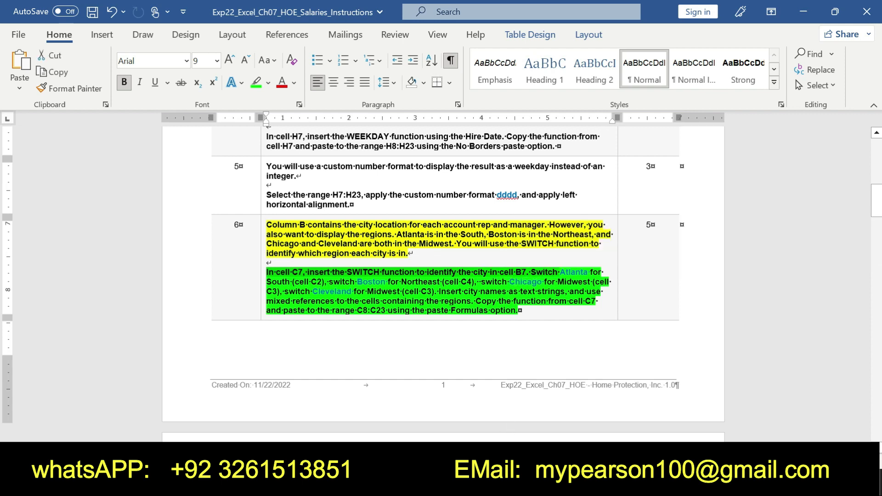
- Start a SWITCH formula in C7 with B7 as its Expression argument
key(alt+Tab)
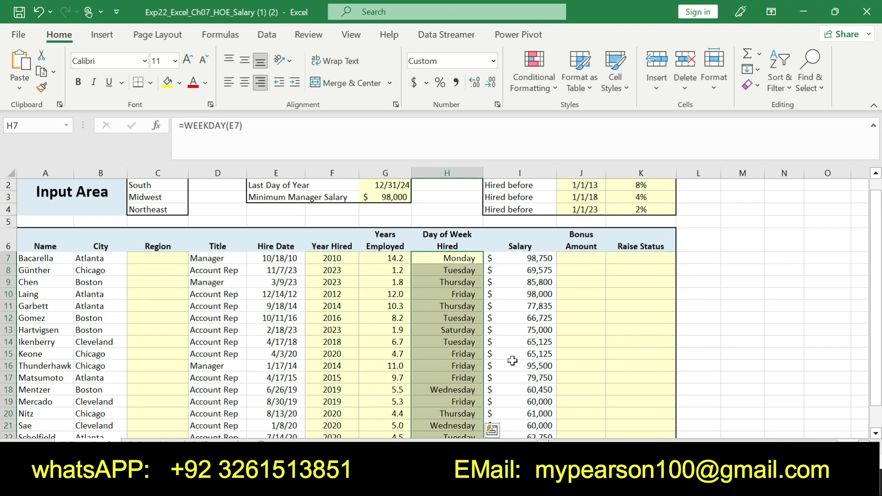
key(alt+Tab)
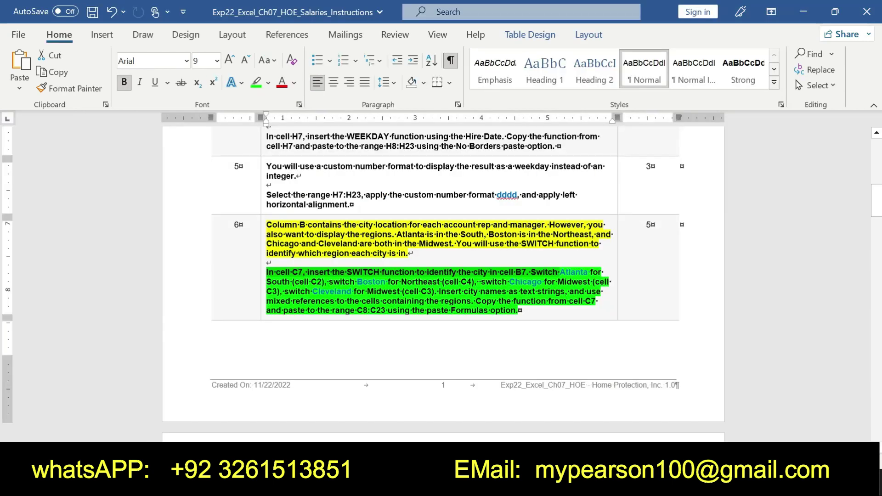
key(alt+Tab)
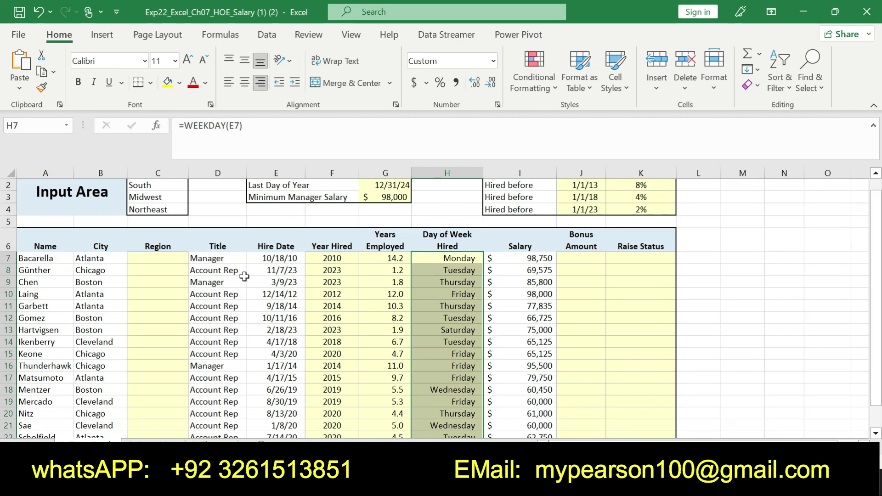
click(172, 258)
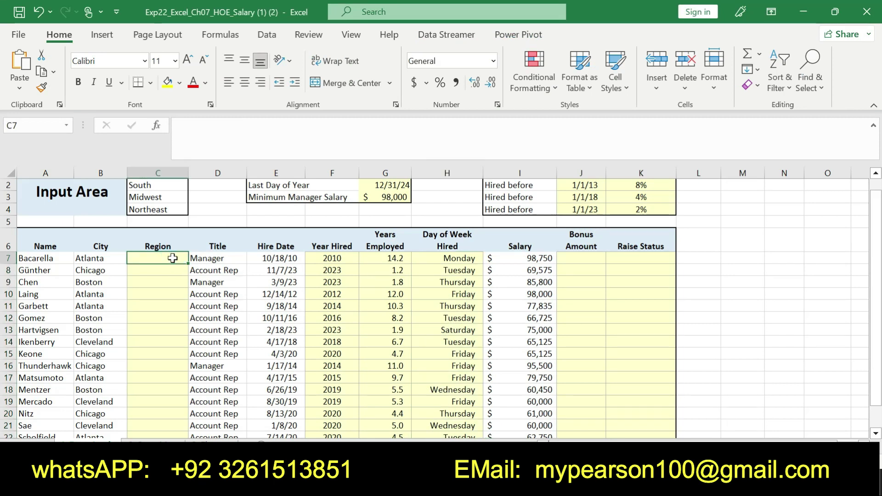
text(=)
text(SW)
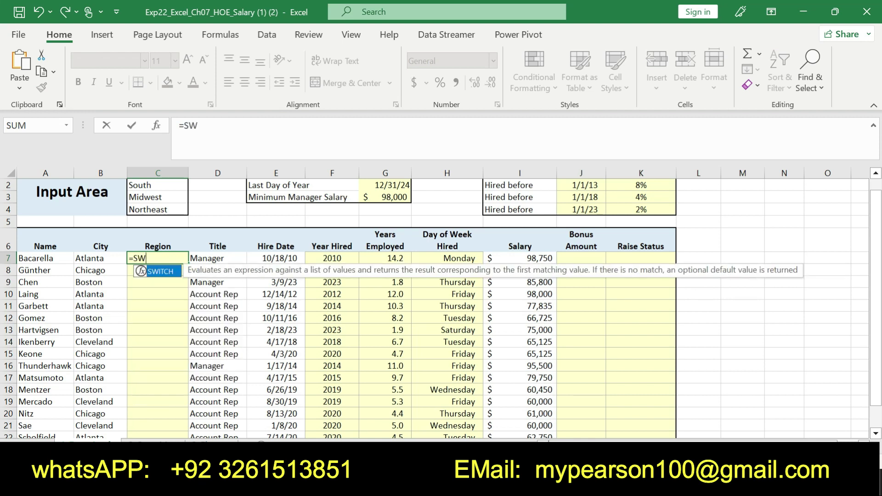
double_click(170, 273)
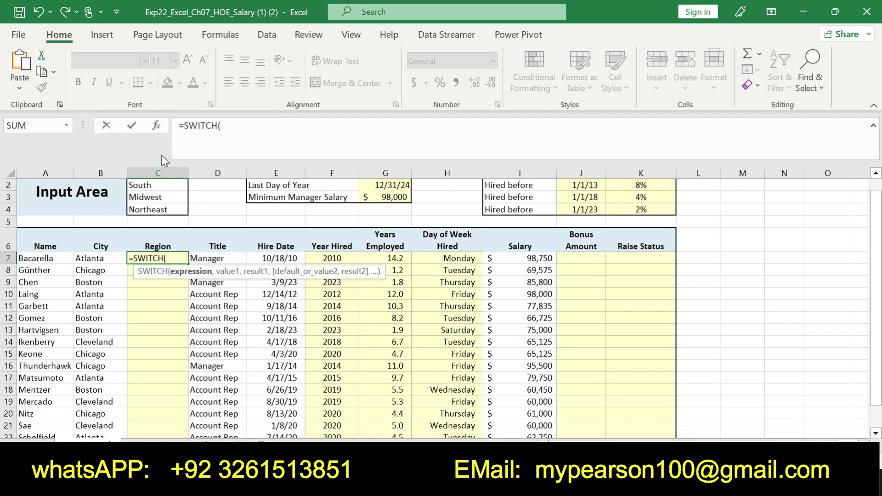
click(156, 126)
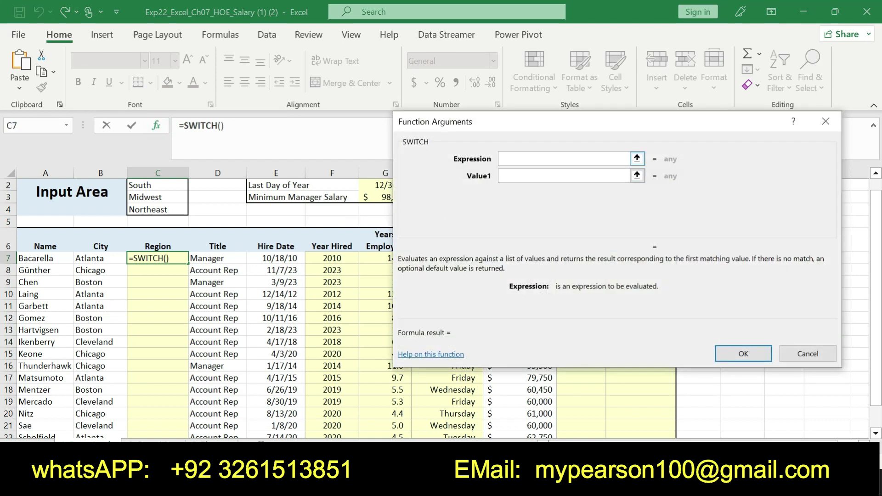
click(104, 257)
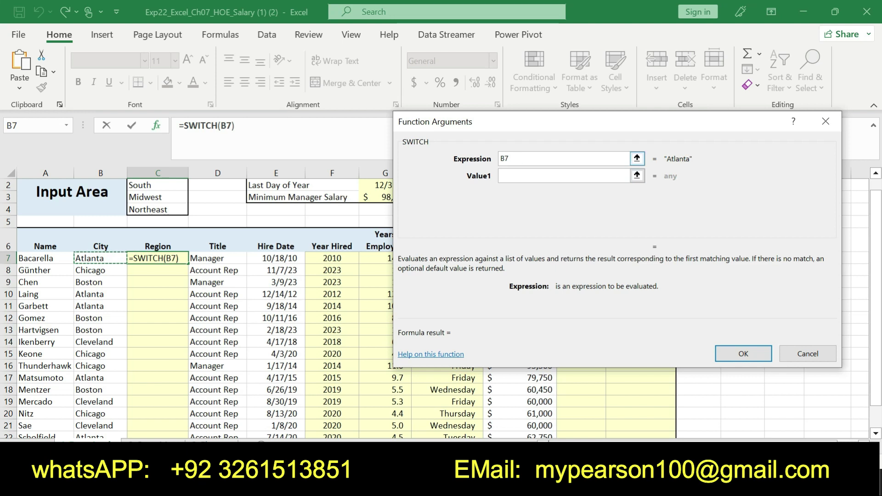
click(519, 175)
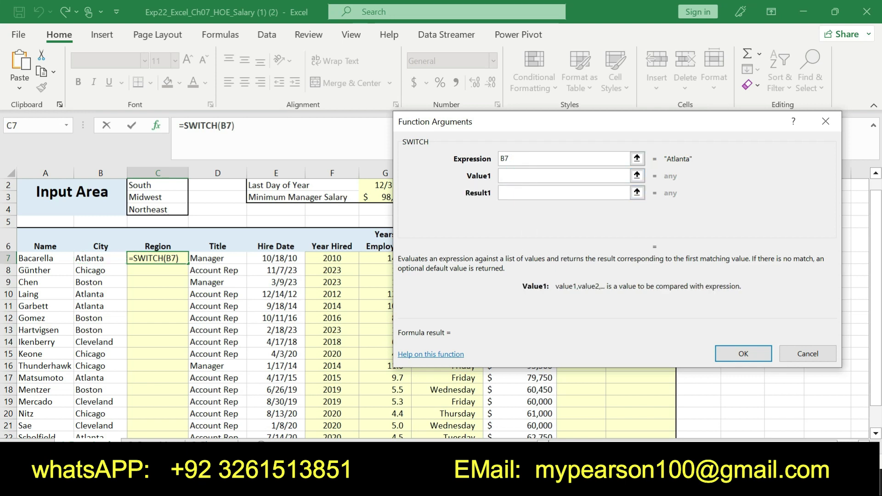
- Copy Atlanta from the instructions and enter "Atlanta" in quotes as Value1
key(alt+Tab)
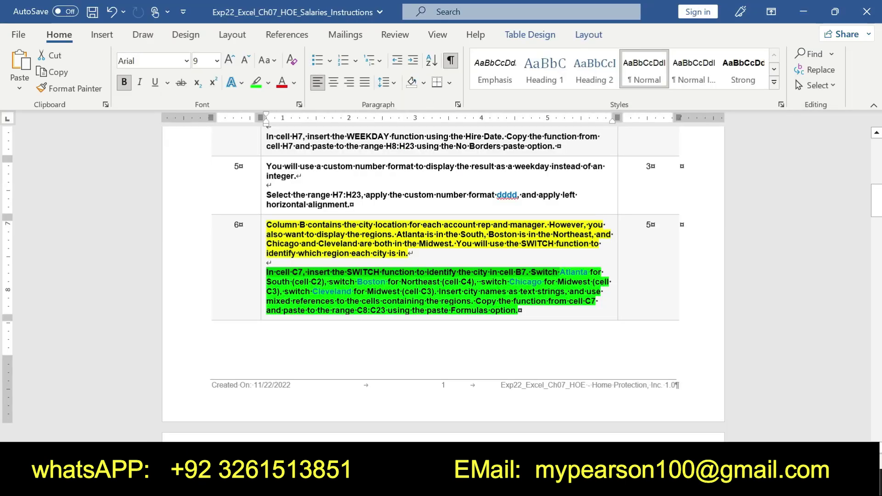
double_click(574, 272)
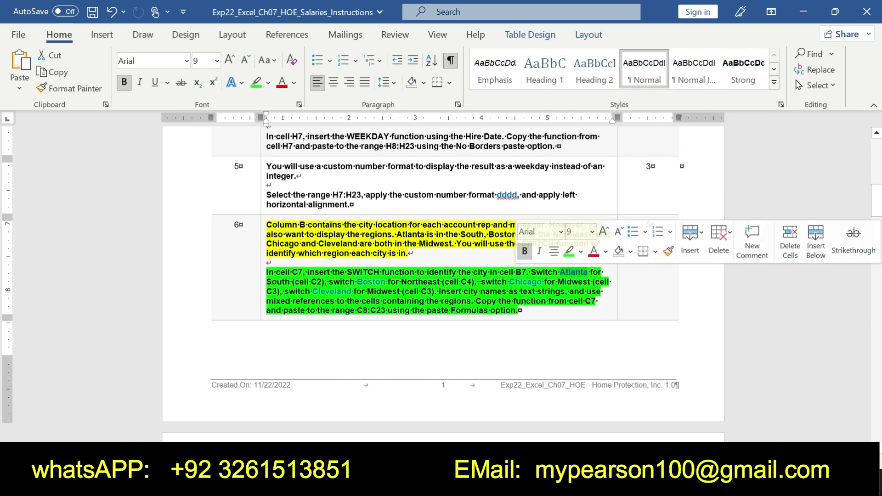
key(ctrl+c)
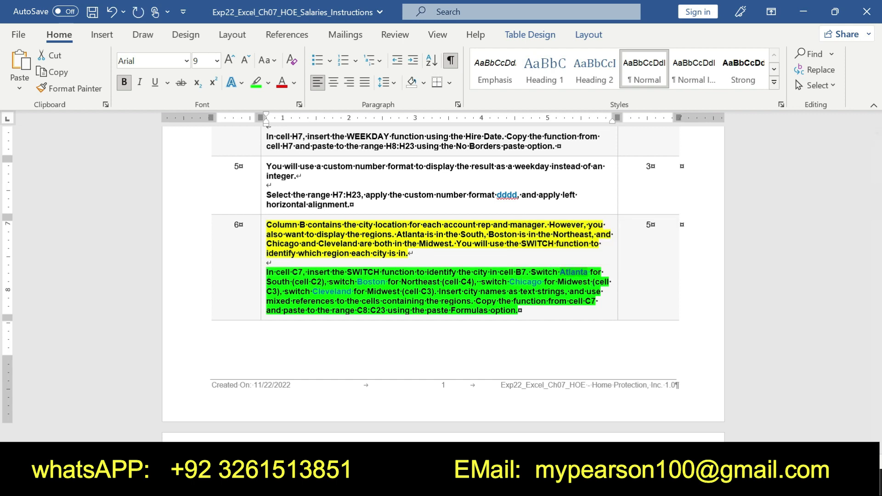
key(alt+Tab)
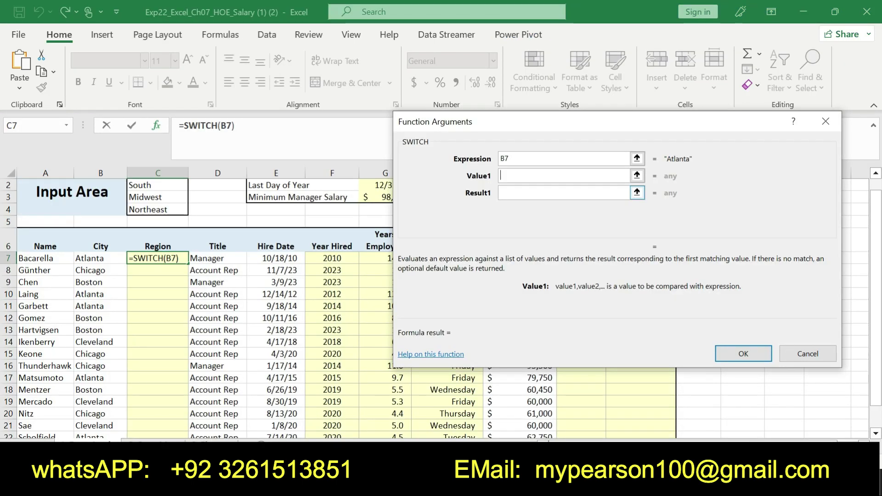
key(ctrl+v)
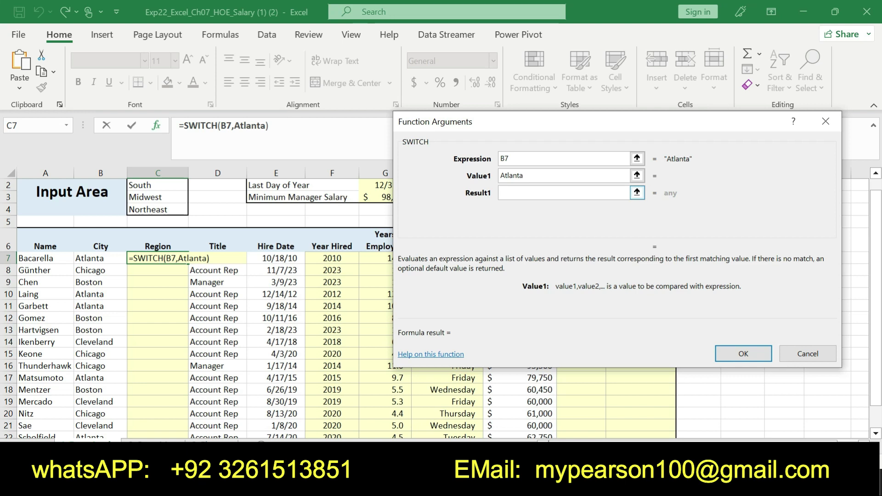
text(")
click(501, 176)
text(")
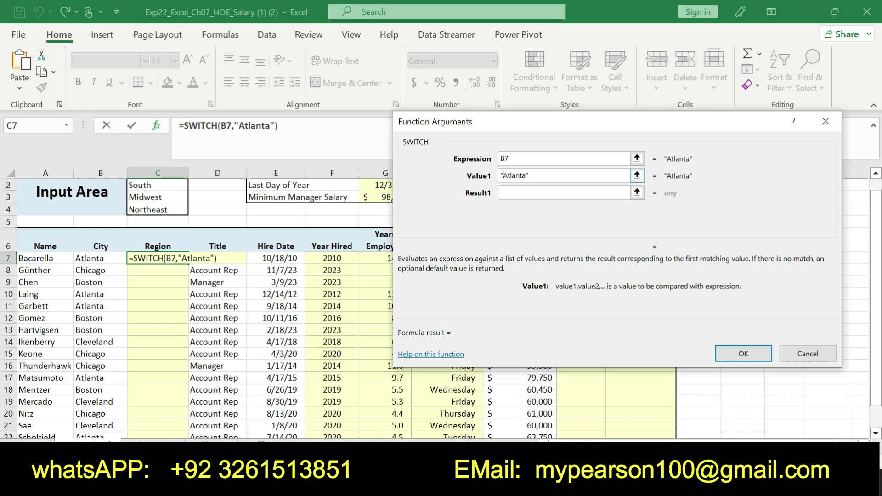
key(Tab)
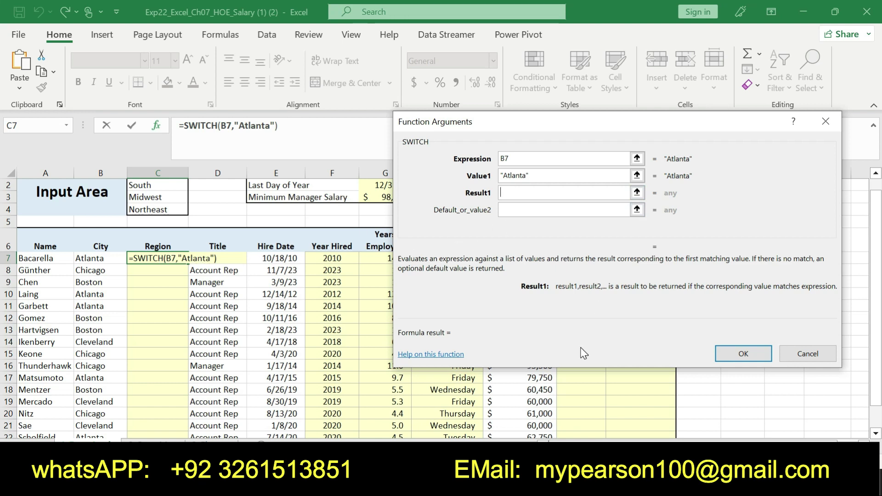
- Set Result1 to $C$2 and the second value to "Boston"
key(alt+Tab)
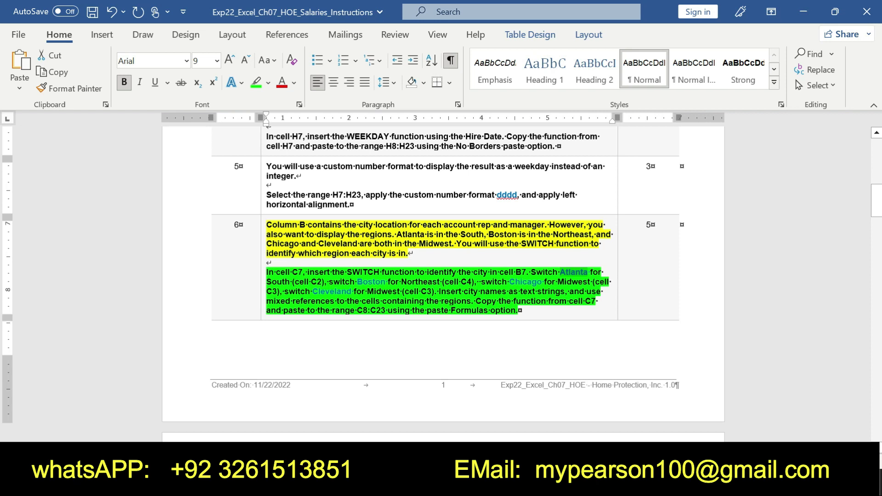
drag(357, 282, 385, 283)
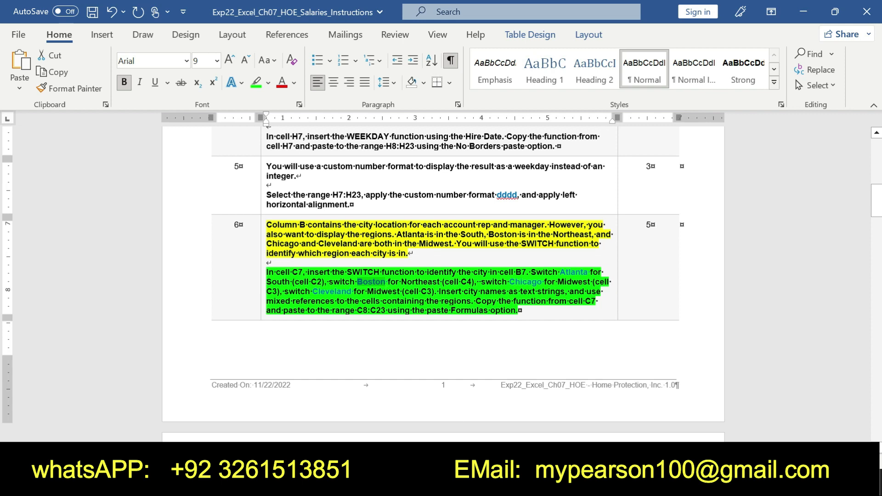
key(alt+Tab)
text(C2)
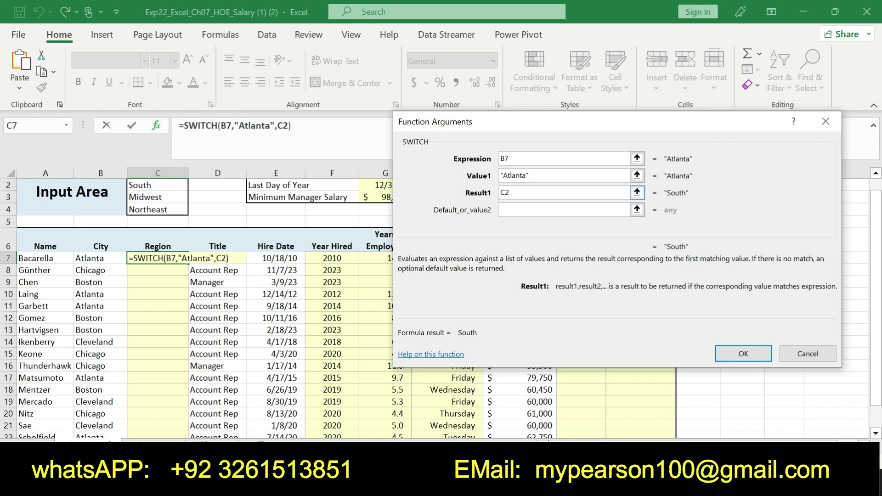
drag(524, 193, 500, 196)
key(F4)
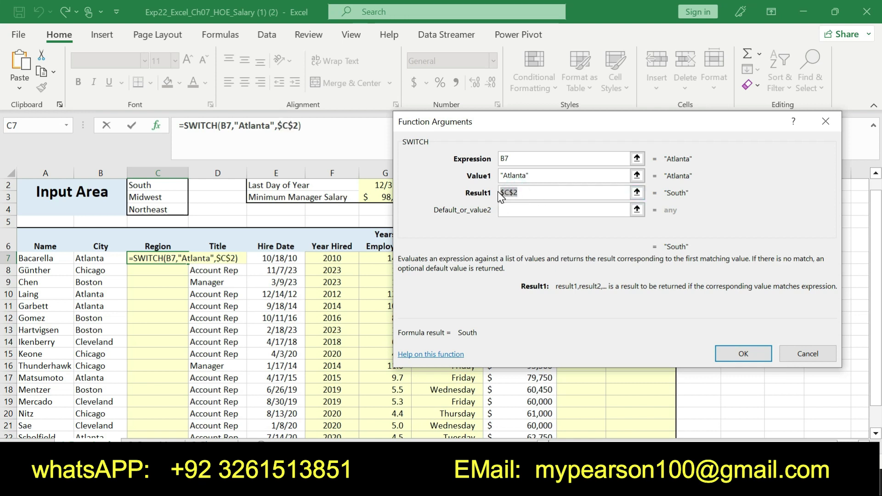
key(Tab)
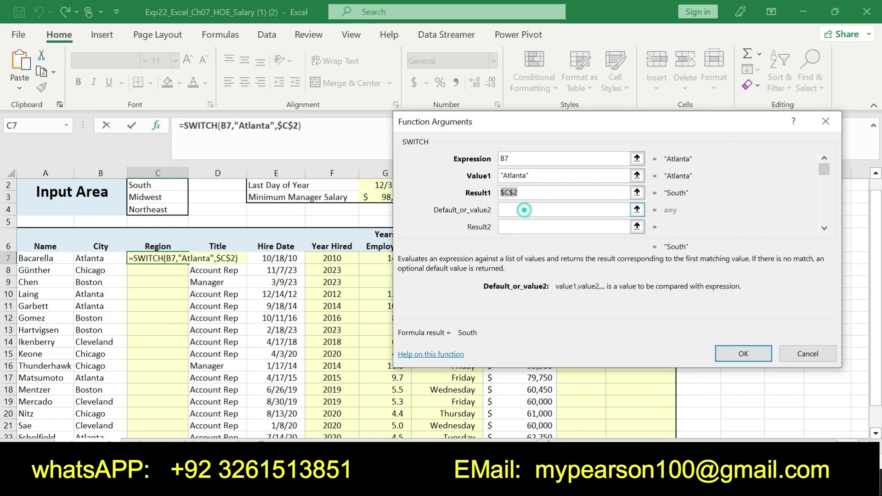
text(Boston")
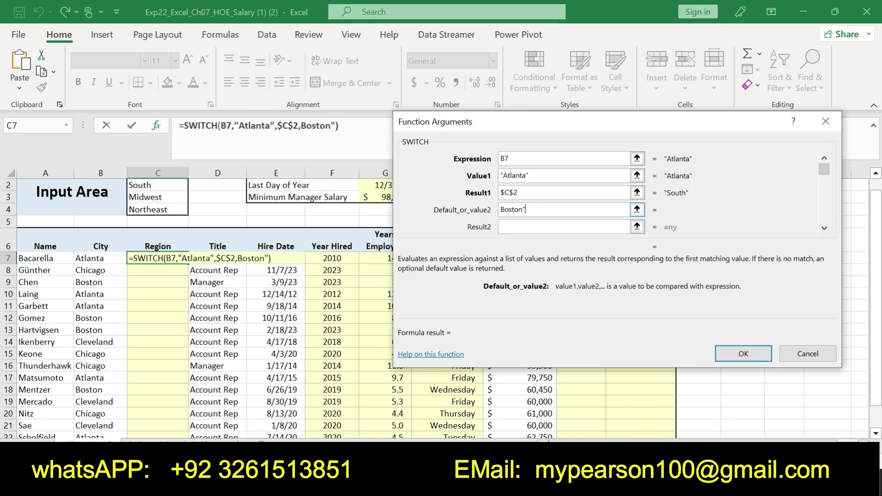
click(501, 210)
text(")
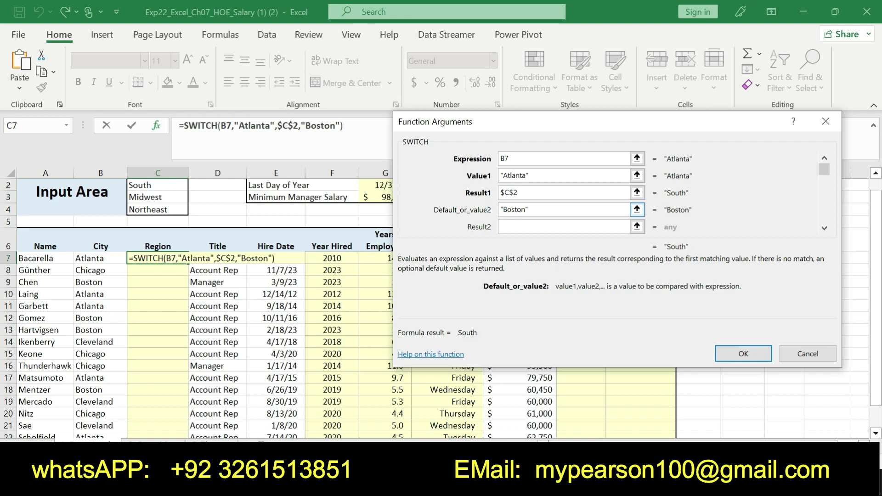
click(506, 227)
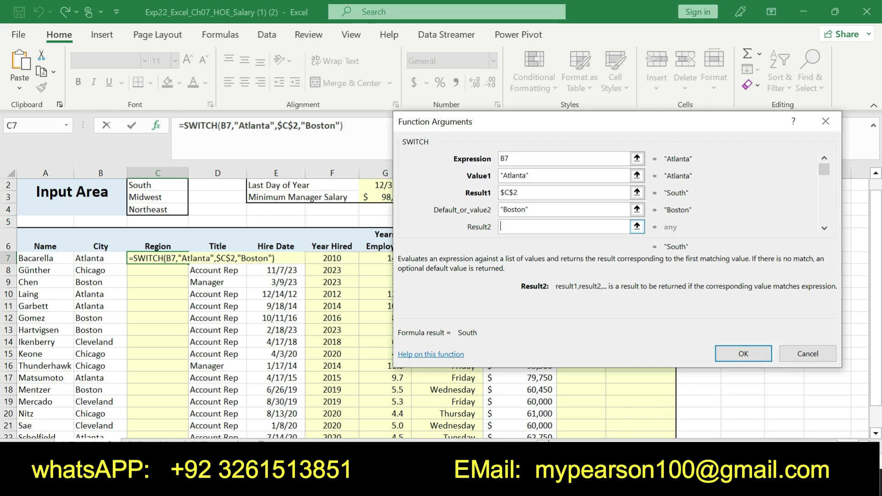
- Set Result2 to $C$4 and commit the SWITCH formula, so C7 displays South
key(alt+Tab)
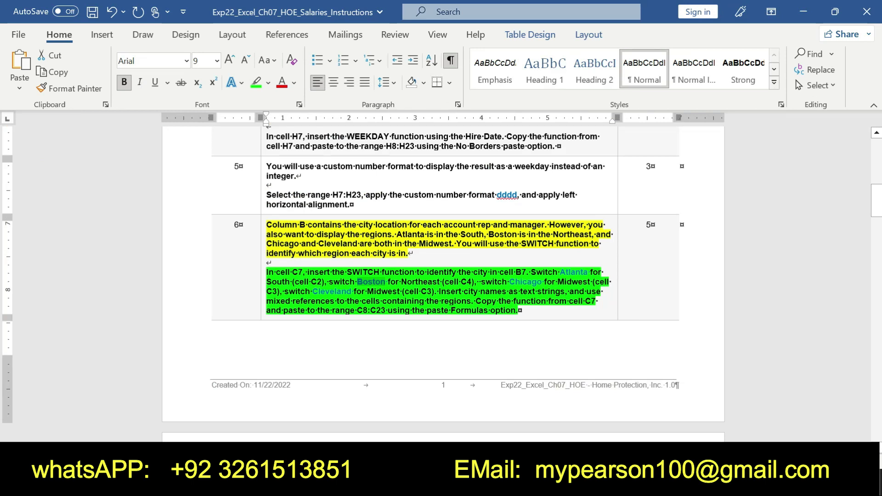
drag(509, 282, 543, 285)
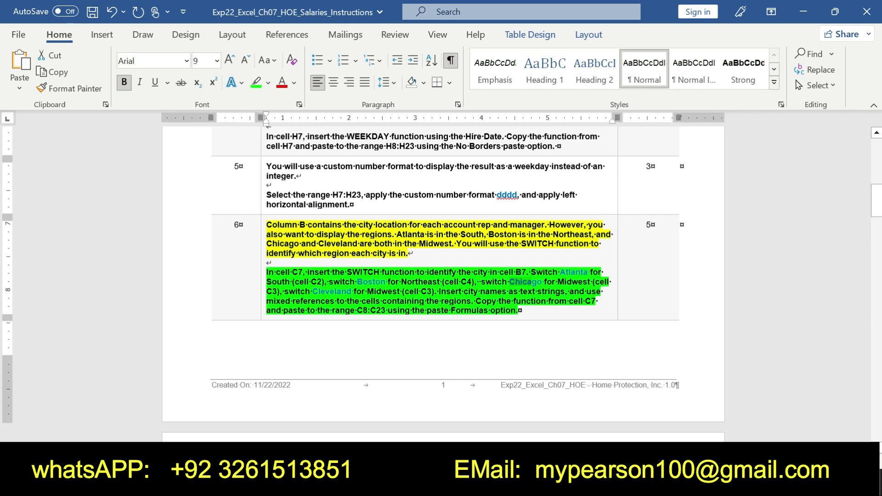
key(ctrl+c)
key(alt+Tab)
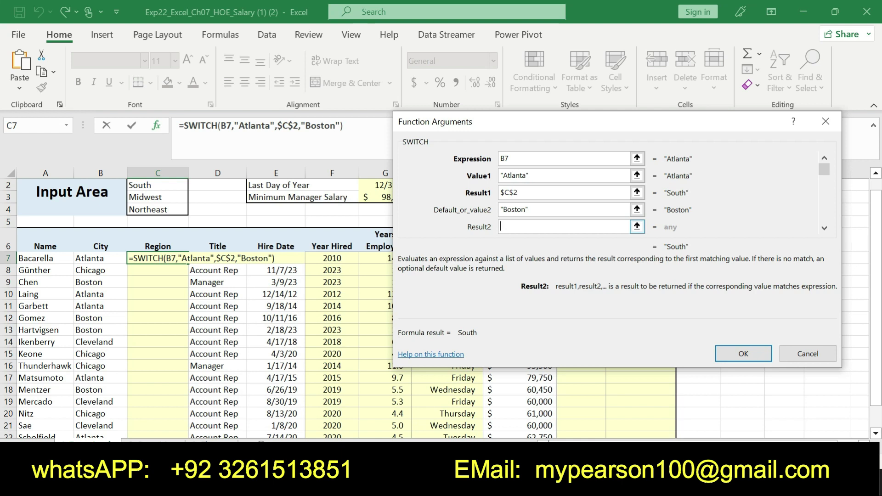
text(C4)
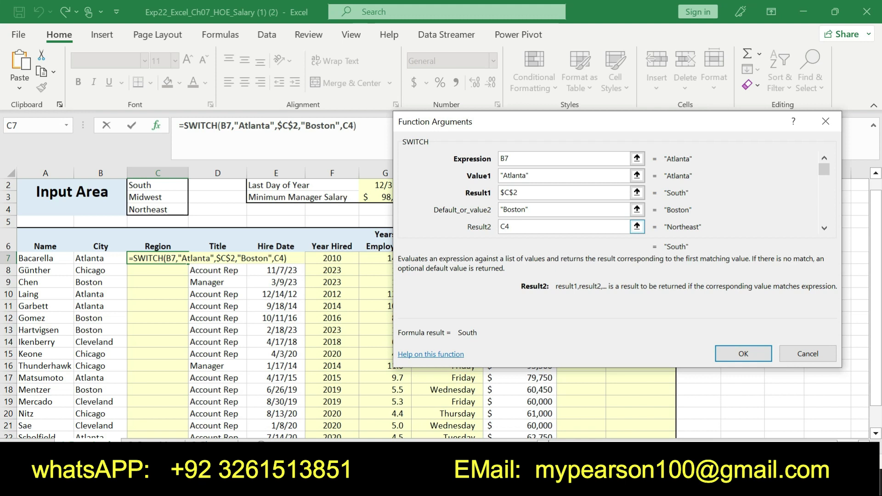
double_click(512, 227)
key(F4)
click(523, 226)
key(Return)
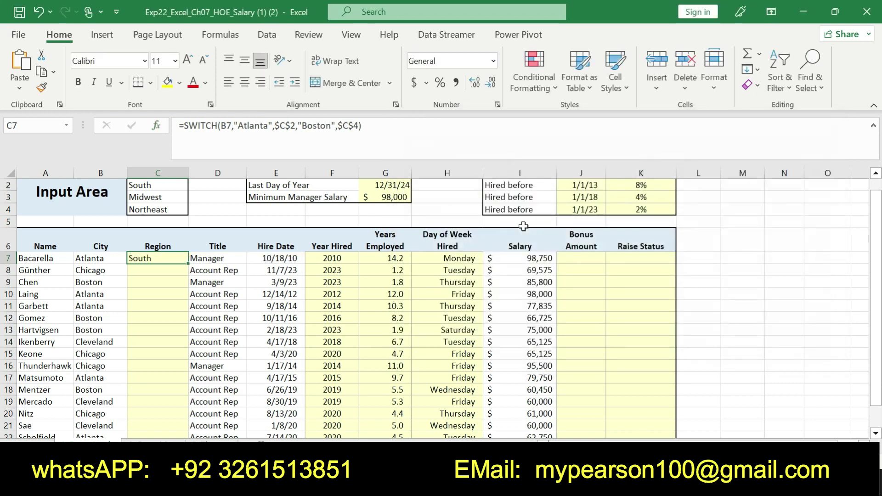
- Add "Chicago" as the third value in C7's SWITCH arguments
click(156, 125)
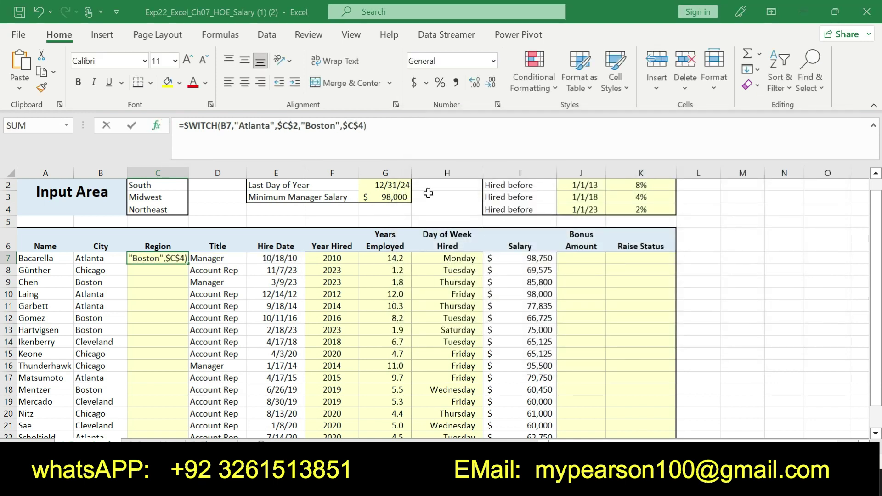
click(523, 226)
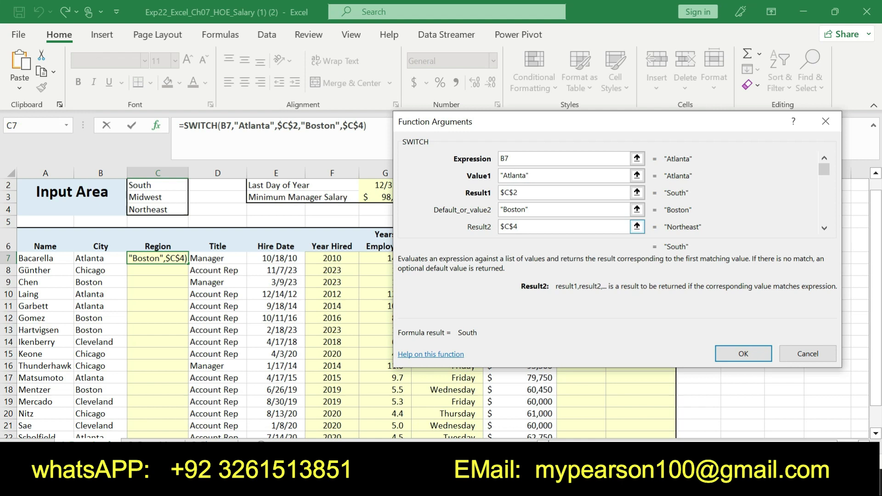
key(Tab)
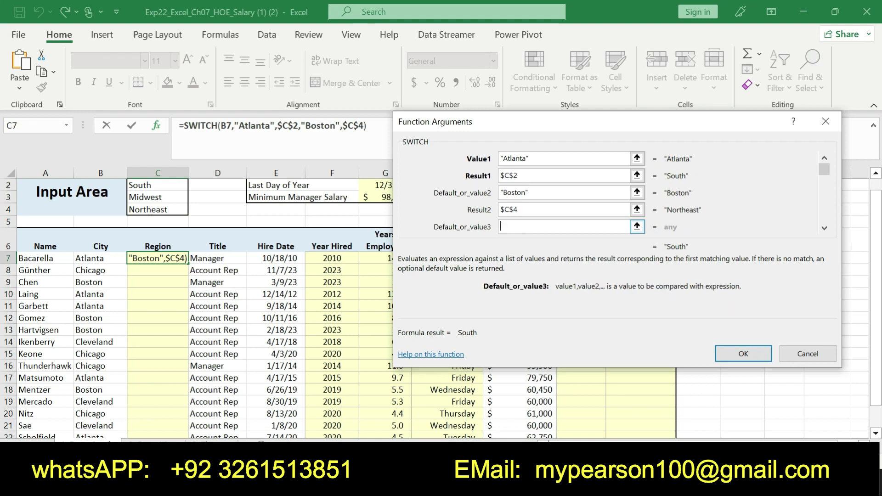
text(Chicago")
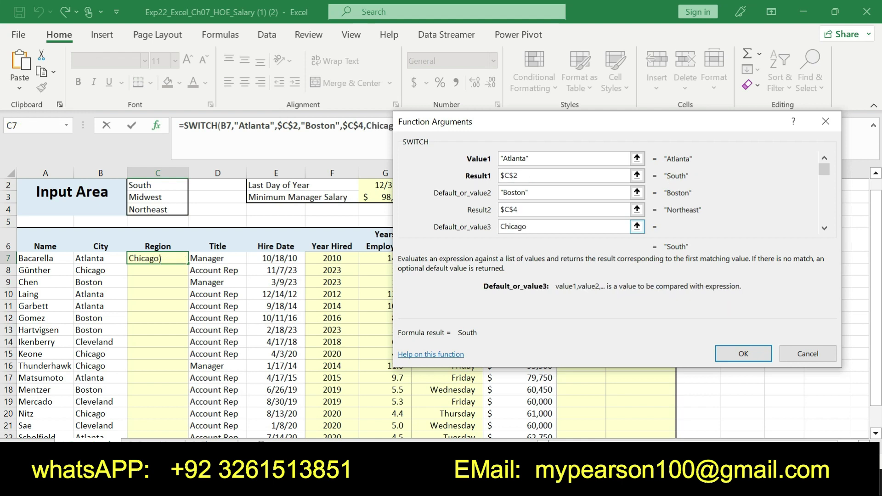
click(502, 227)
text(")
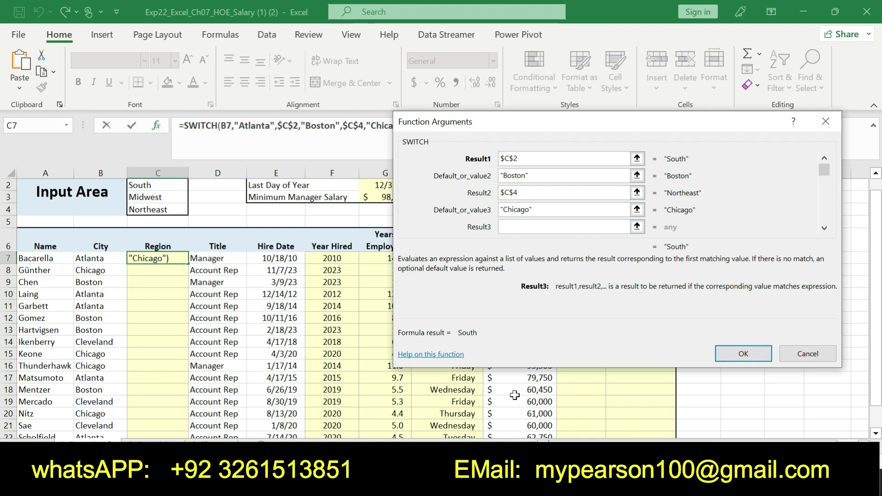
- Select the city name Cleveland in the Word instructions
key(alt+Tab)
click(412, 311)
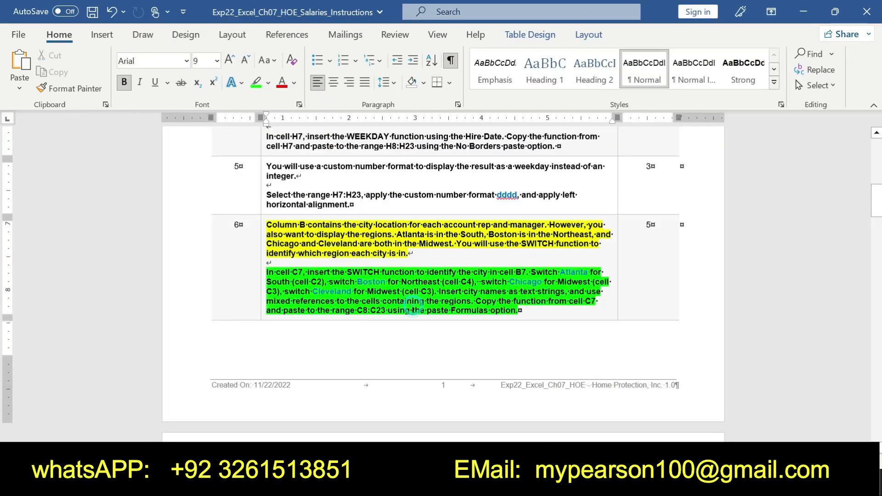
drag(312, 291, 352, 294)
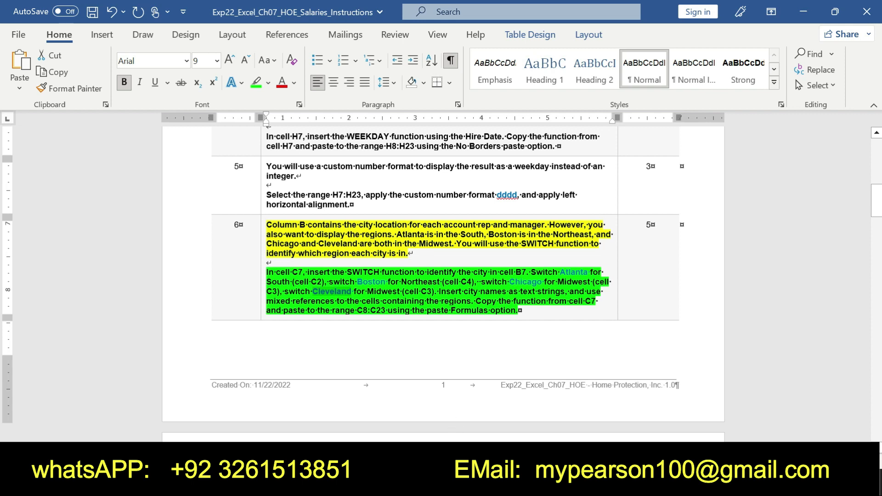
- Set the result for Chicago to the absolute reference $C$3
key(alt+Tab)
click(501, 226)
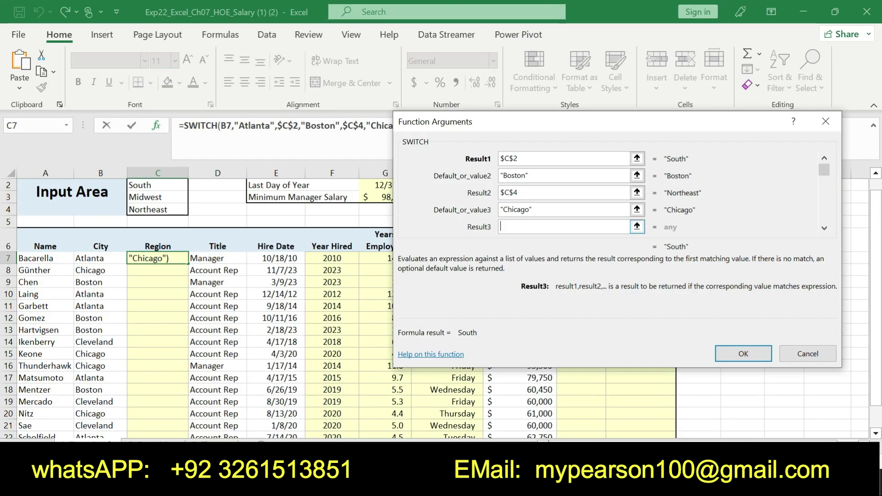
text(c3)
key(BackSpace)
key(BackSpace)
text(C)
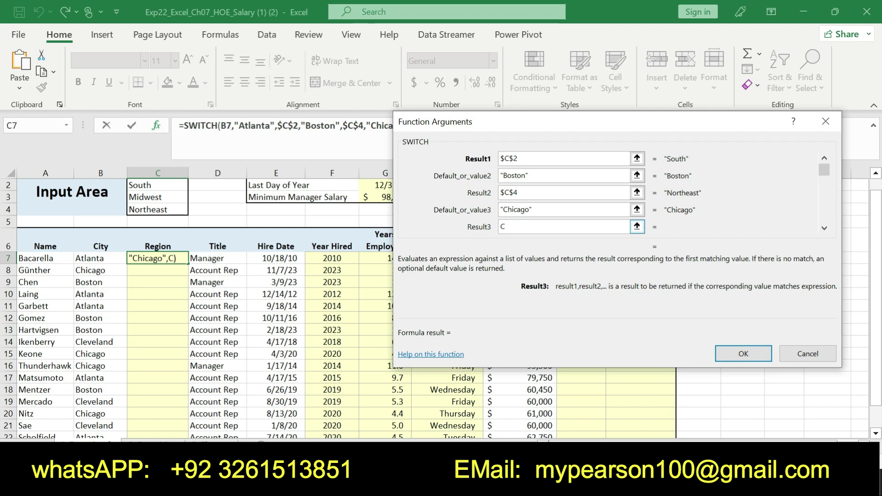
text(3)
key(F4)
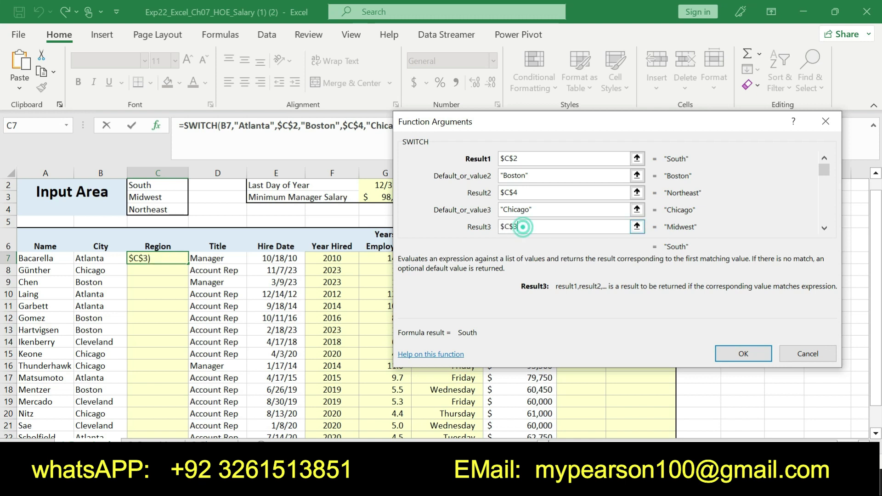
- Map "Cleveland" to $C$3 as well and confirm the SWITCH formula, still showing South
key(Tab)
text(Cleveland)
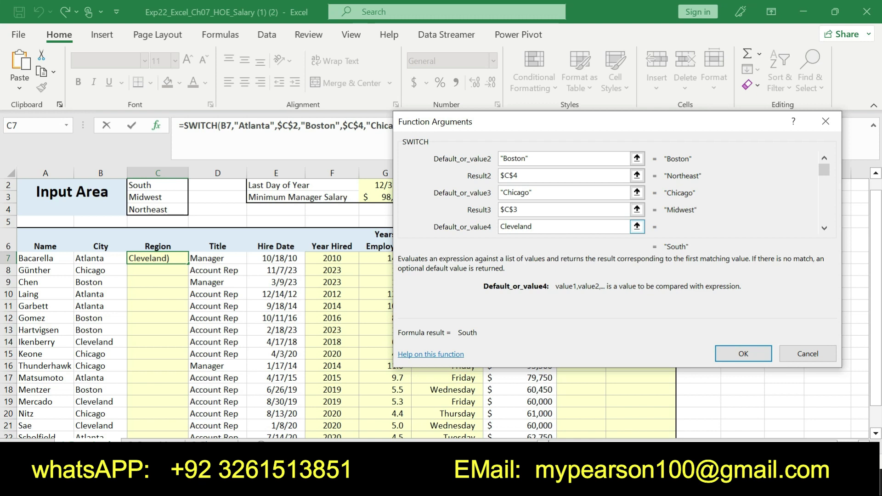
text(")
text(")
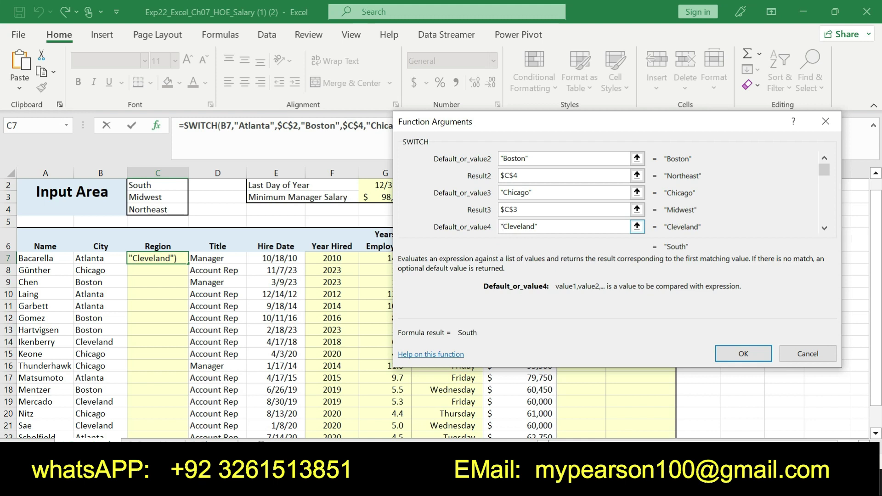
key(Tab)
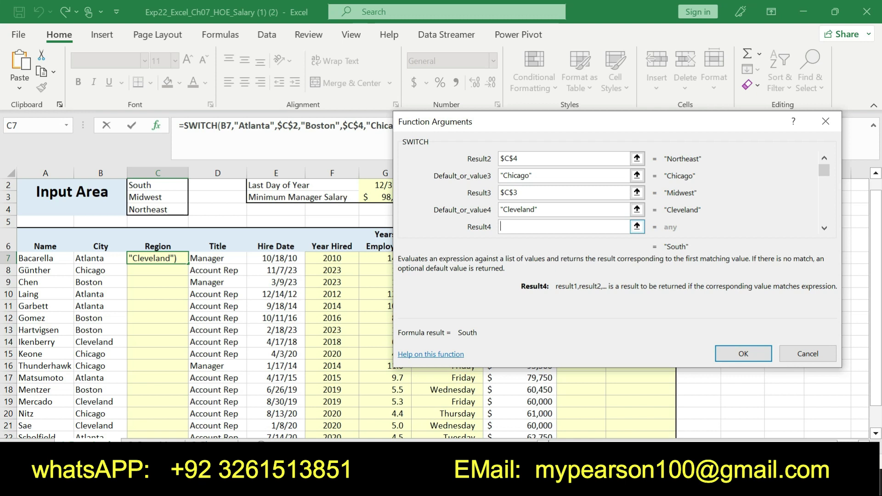
text(C3)
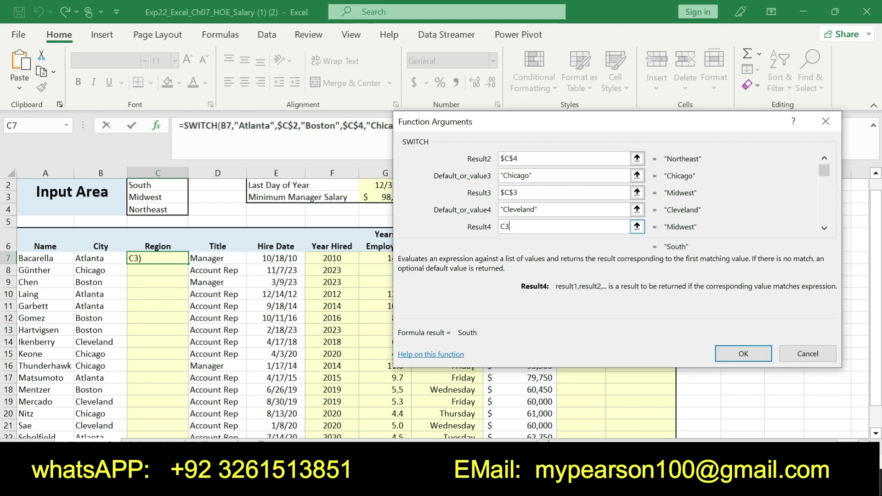
double_click(512, 228)
key(F4)
click(525, 228)
click(729, 350)
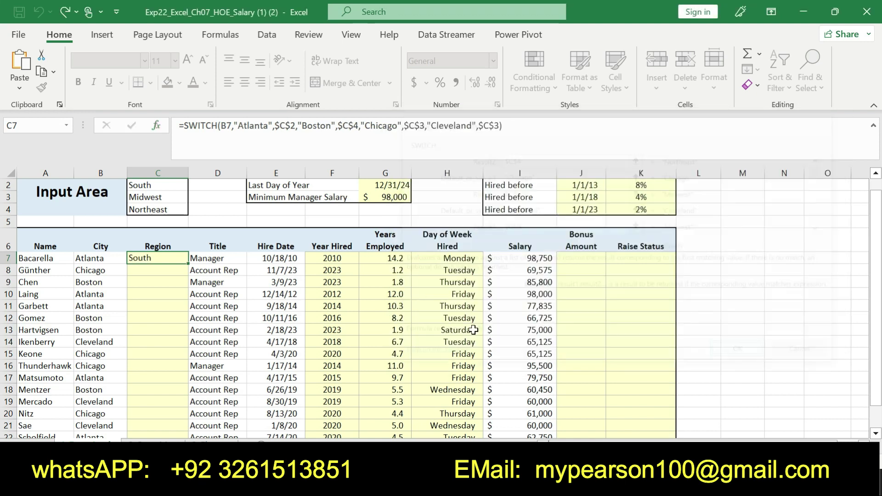
- Review C7's SWITCH arguments by scrolling through them, then bring up the Word step 6 instructions
click(156, 126)
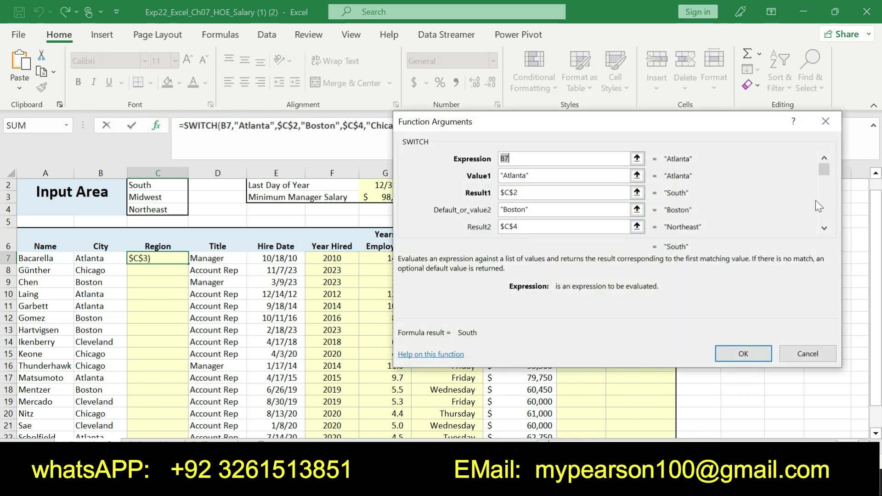
drag(824, 179, 824, 185)
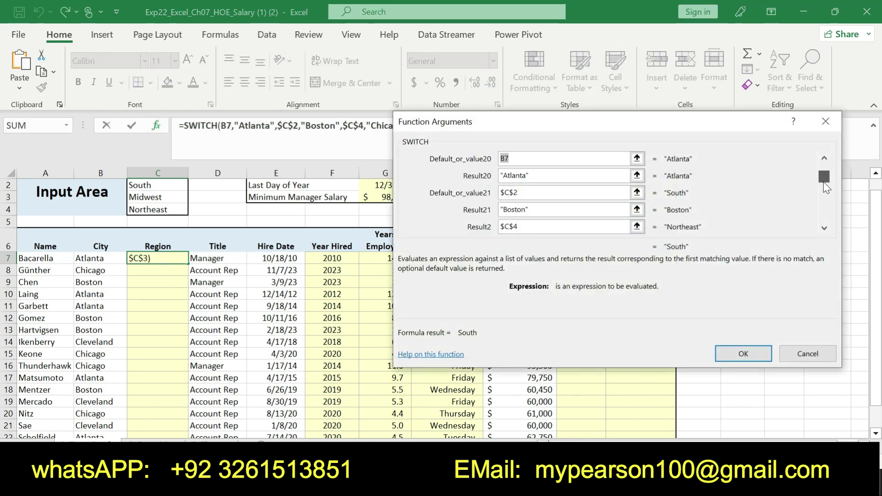
click(824, 159)
click(824, 158)
click(825, 158)
click(825, 159)
click(825, 159)
click(824, 158)
click(825, 159)
click(824, 158)
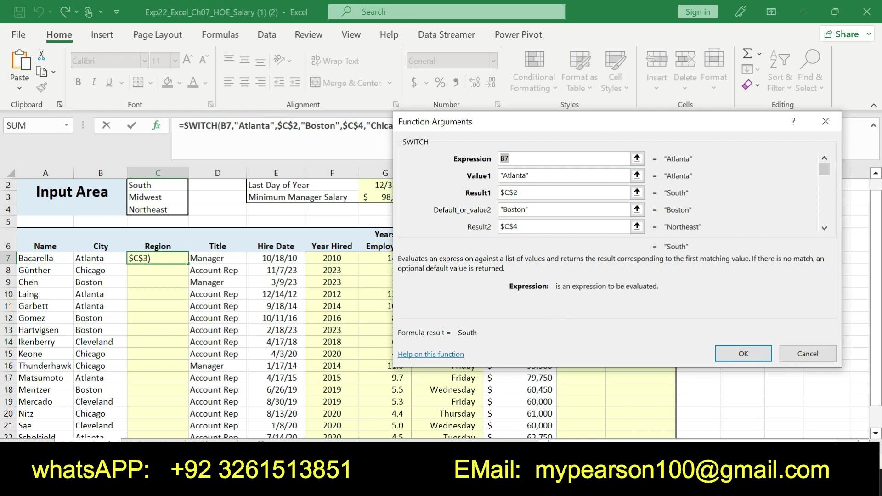
key(alt+Tab)
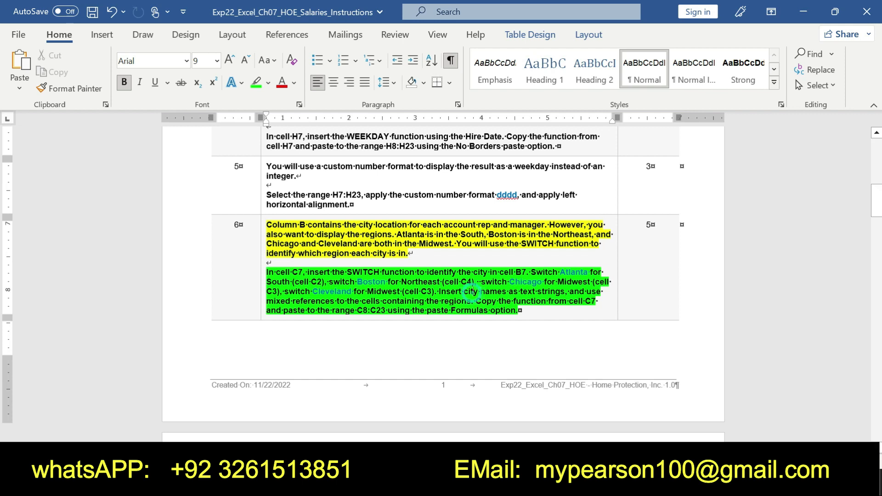
- Undo the highlights on the step 6 instruction paragraph in Word
drag(267, 271, 521, 311)
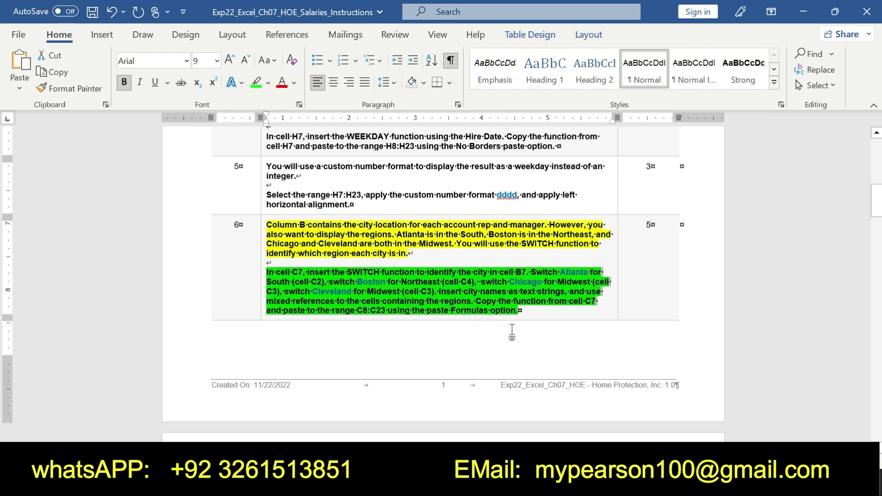
key(ctrl+z)
key(ctrl+z)
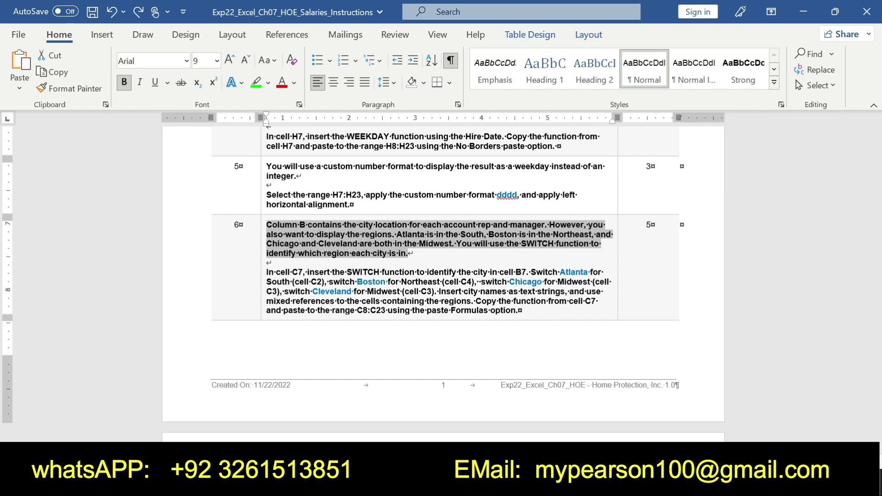
drag(878, 200, 879, 240)
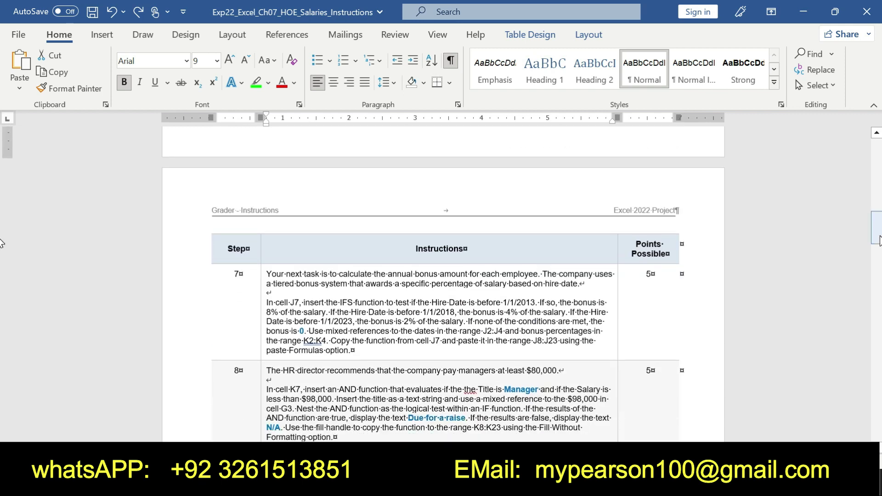
- Highlight step 7's J7 paragraph yellow and its first sentence bright green
drag(267, 274, 354, 350)
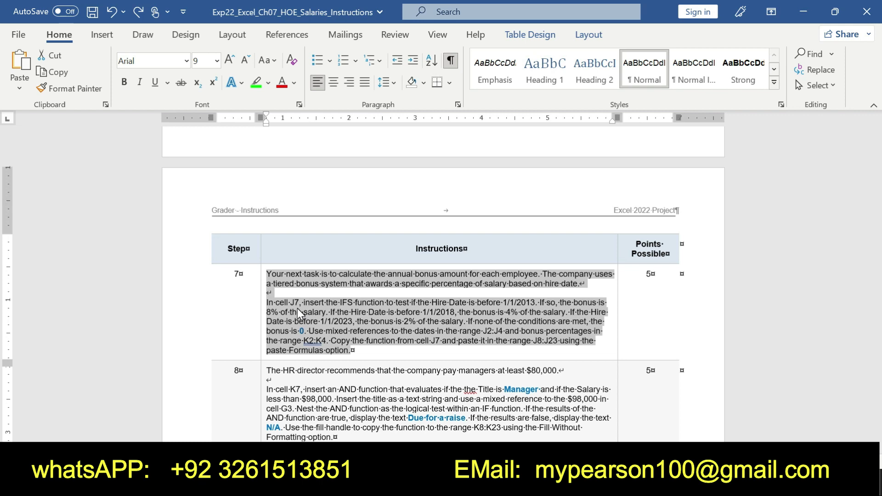
click(305, 304)
drag(266, 302, 352, 350)
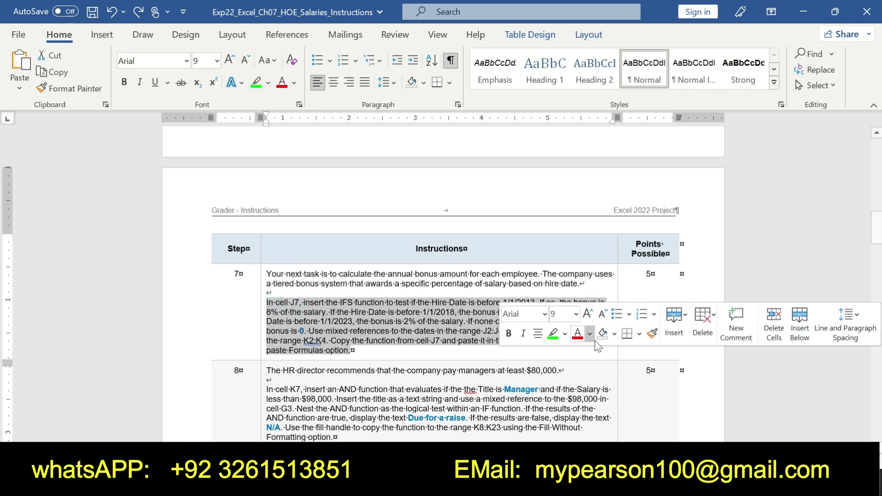
click(564, 334)
click(557, 357)
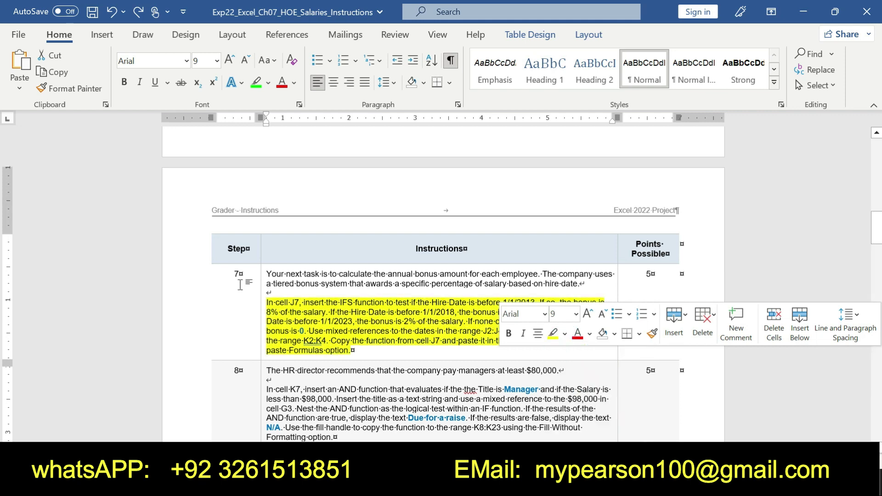
mouse_move(267, 303)
mouse_down()
mouse_move(366, 312)
mouse_move(266, 302)
mouse_move(540, 303)
mouse_up()
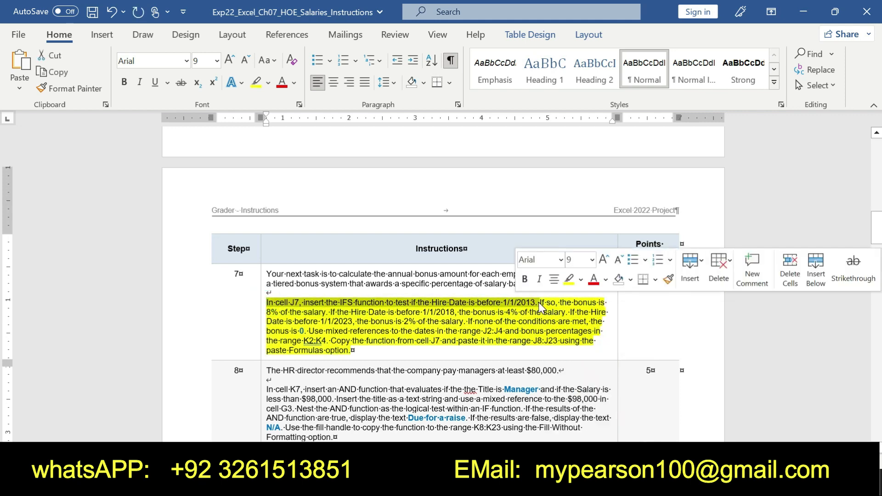
click(581, 280)
click(593, 295)
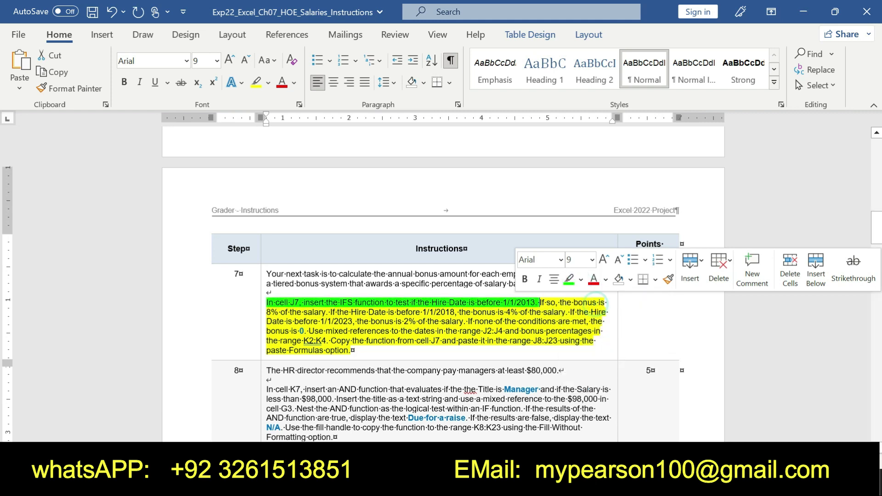
- Mark step 7's hire-date and bonus wording, then close Excel's SWITCH arguments without changes
drag(267, 302, 536, 303)
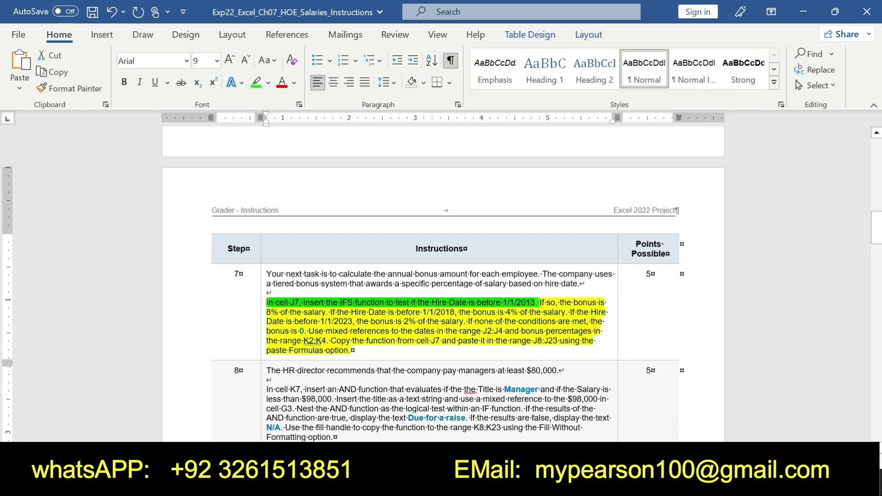
mouse_move(539, 302)
mouse_down()
mouse_move(605, 321)
mouse_move(595, 340)
mouse_move(352, 351)
mouse_up()
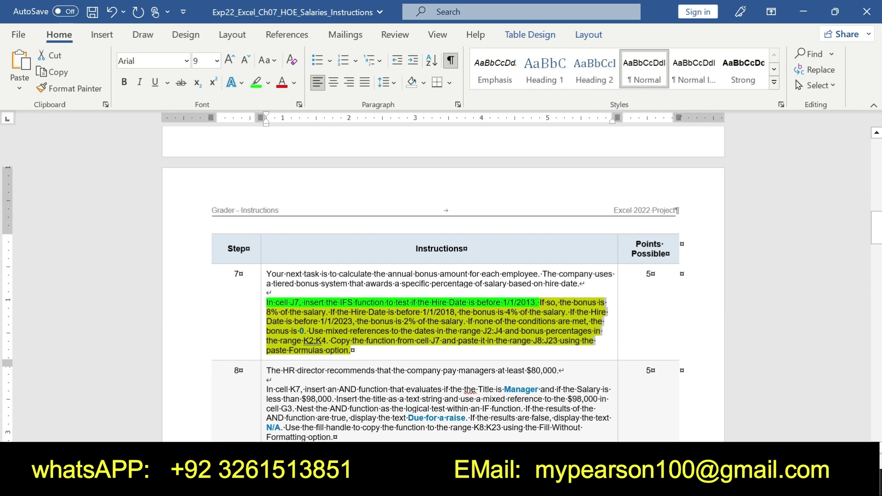
key(alt+Tab)
click(744, 354)
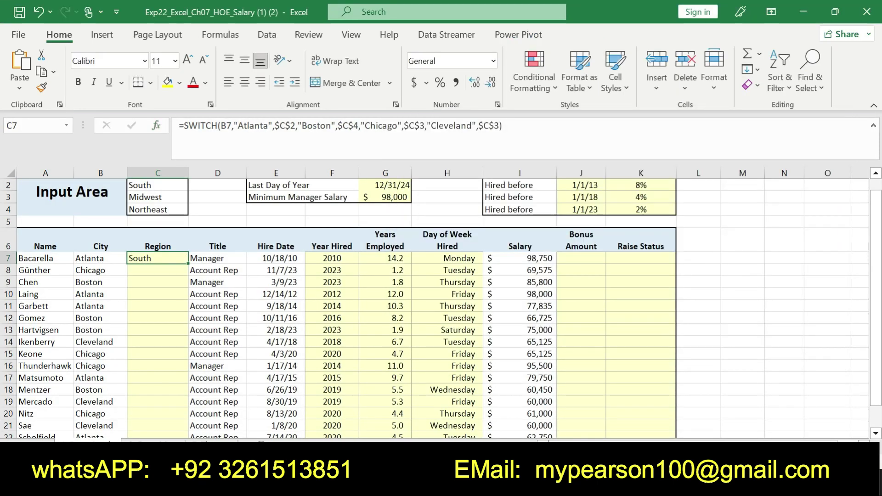
- Find the Word instruction to copy C7's formula to C8:C23
key(alt+Tab)
drag(876, 241, 878, 226)
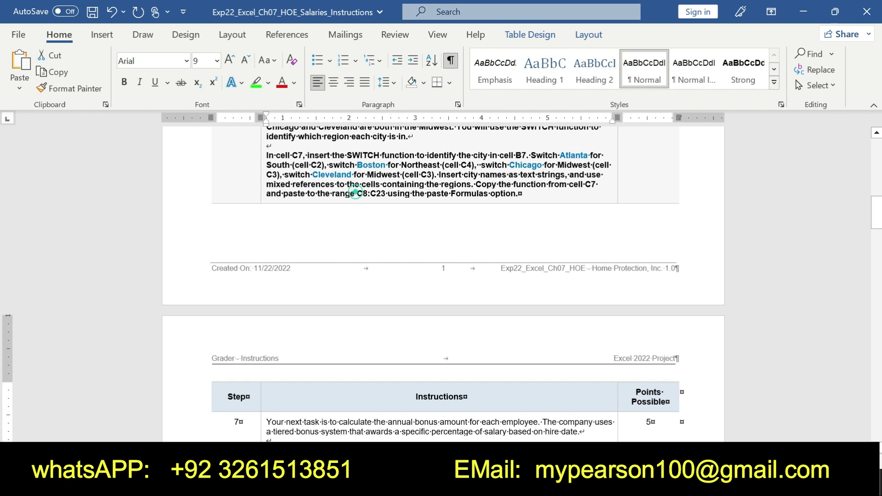
drag(356, 193, 490, 194)
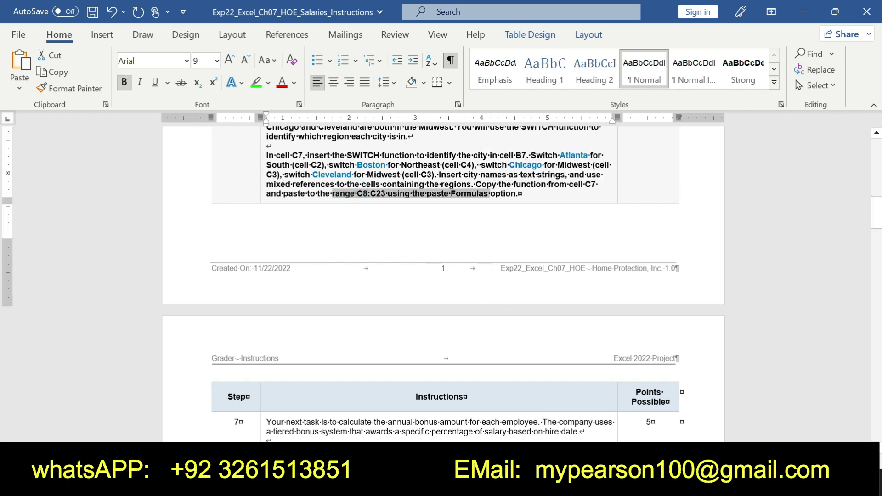
- Fill the SWITCH formula down C8:C23 and select J7 for the bonus formula
key(alt+Tab)
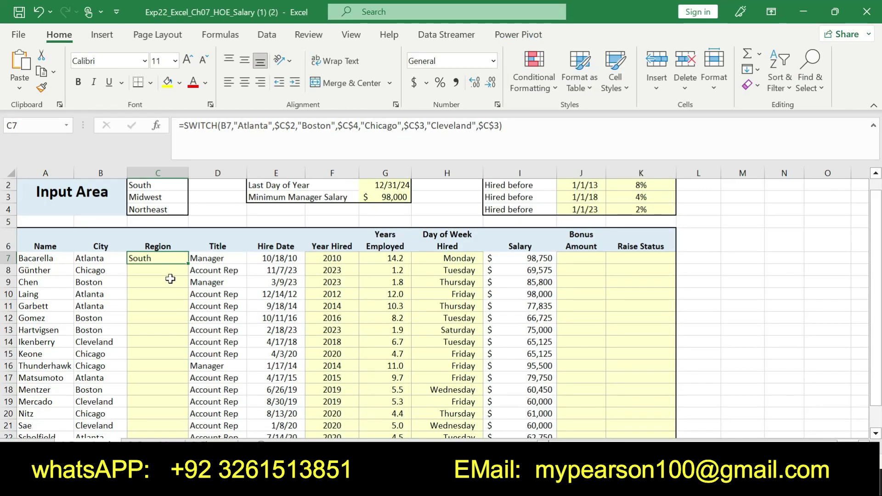
double_click(187, 265)
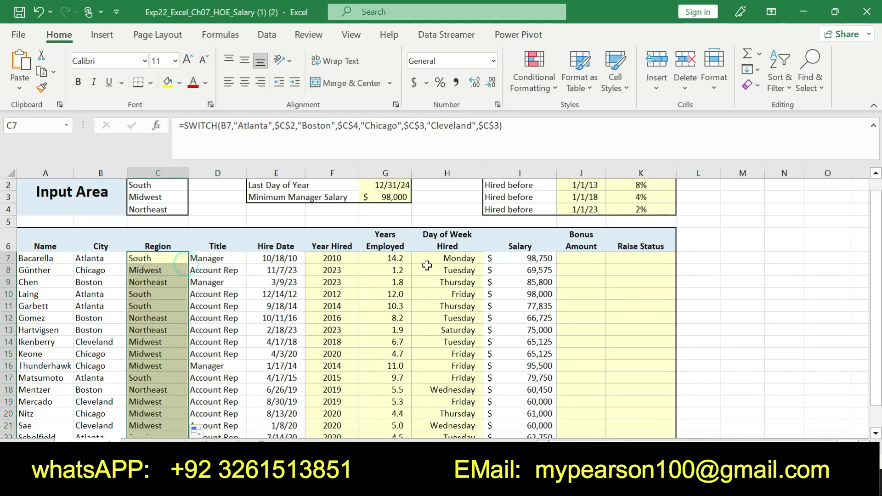
click(589, 260)
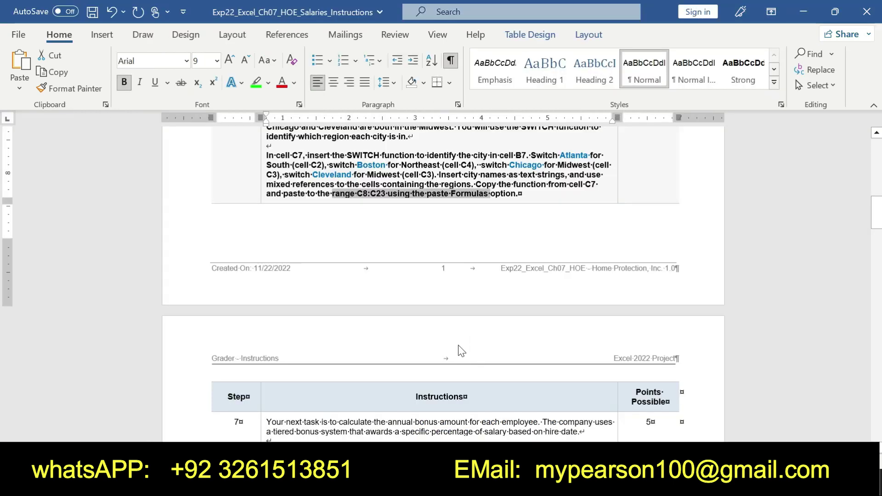
drag(876, 212, 877, 229)
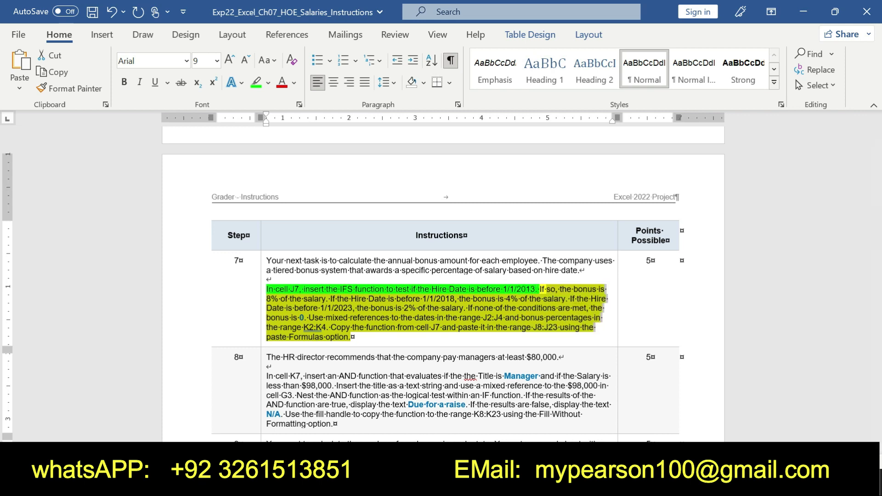
key(alt+Tab)
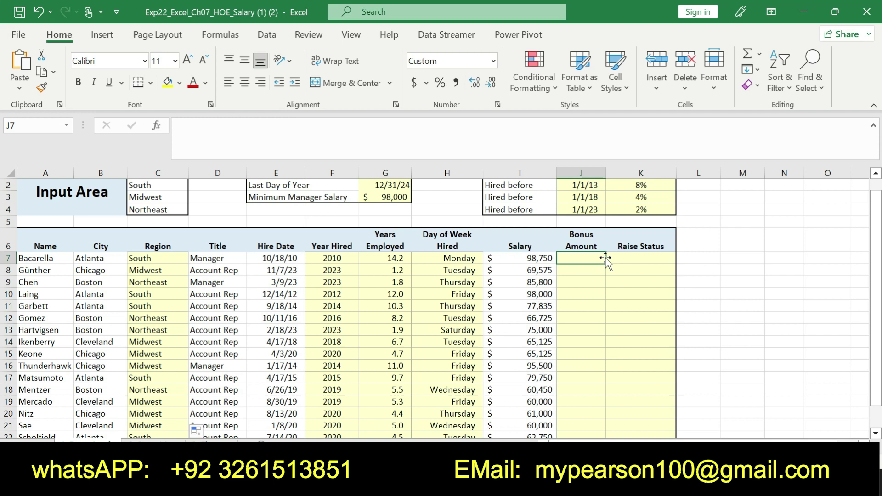
- Insert the IFS function into J7 and enter E7 as the first logical test
text(=I)
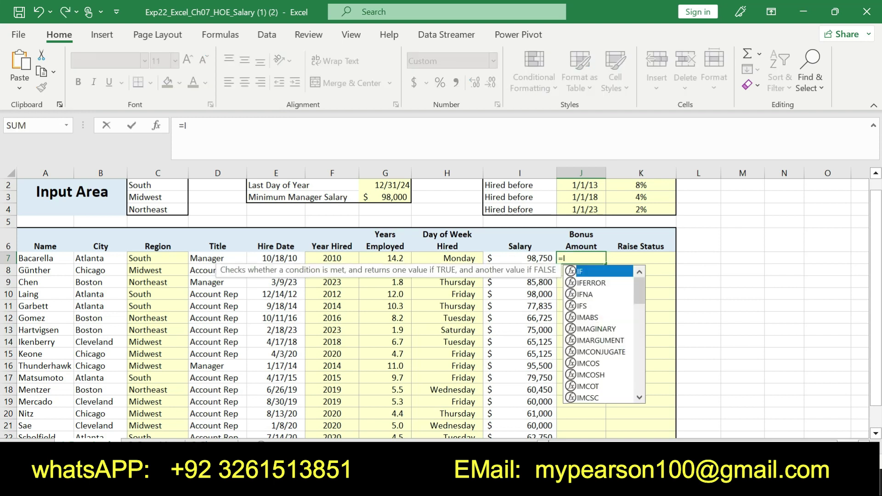
text(FS)
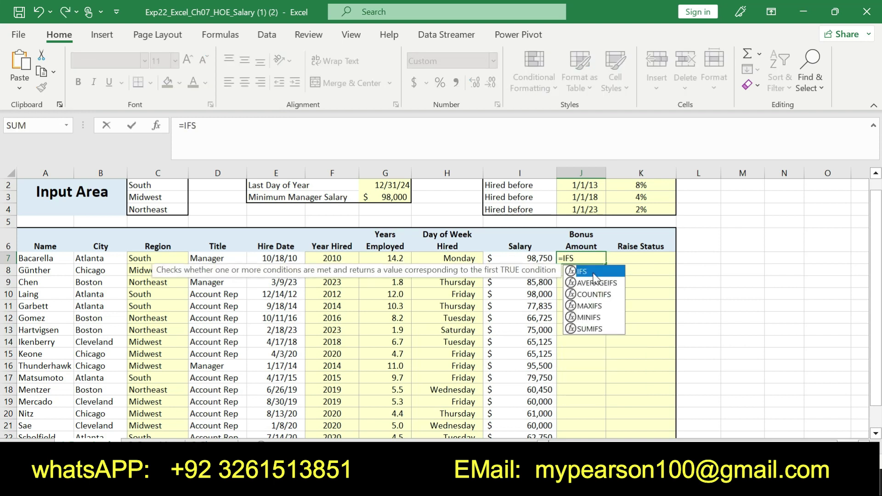
double_click(595, 273)
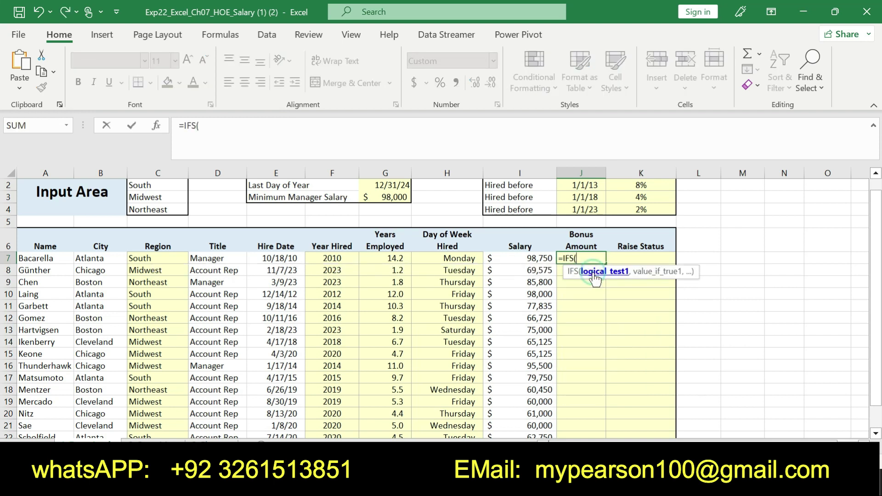
click(156, 126)
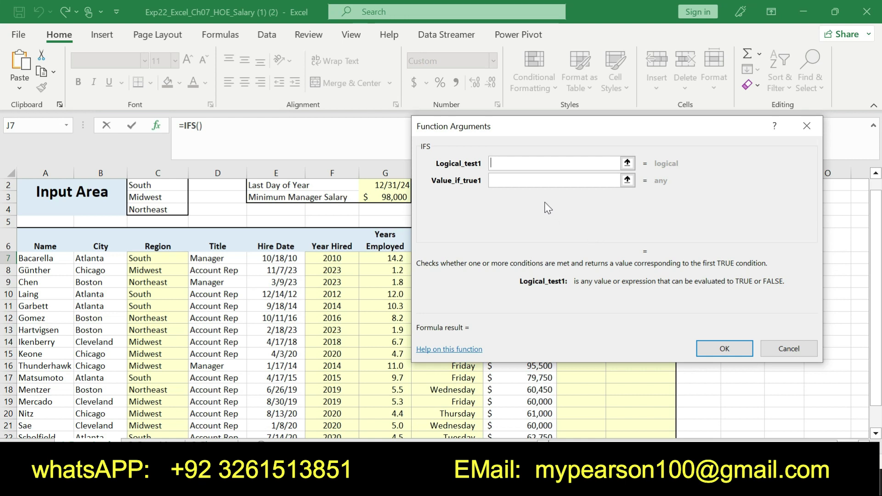
text(E7)
click(502, 180)
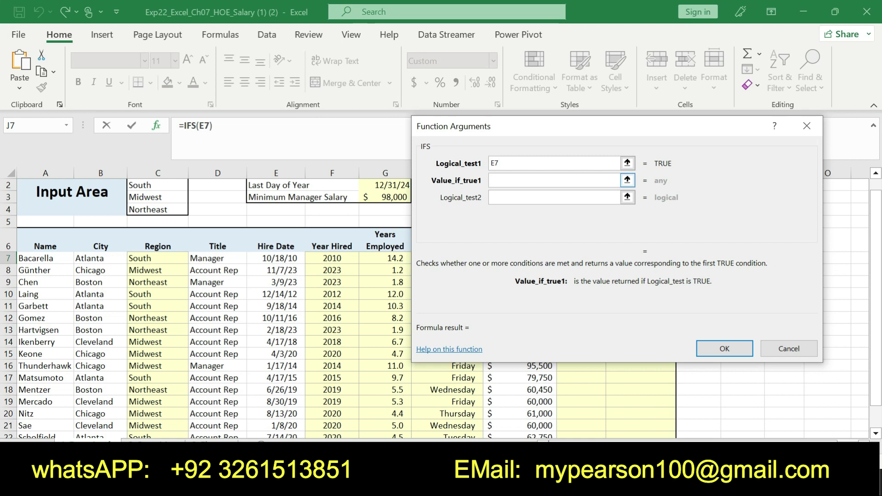
- Complete the first test as E7<$J$2 with an absolute cutoff reference
mouse_move(525, 135)
mouse_down()
mouse_move(614, 68)
mouse_move(596, 19)
mouse_up()
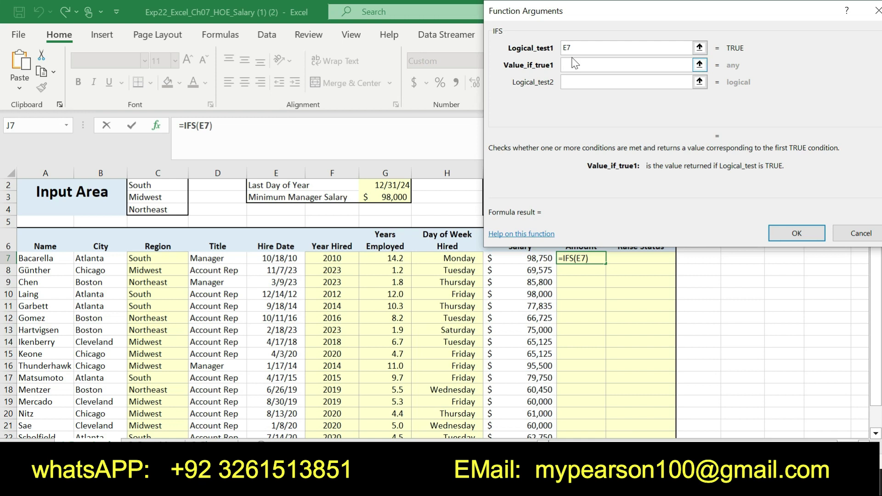
click(687, 48)
text(<)
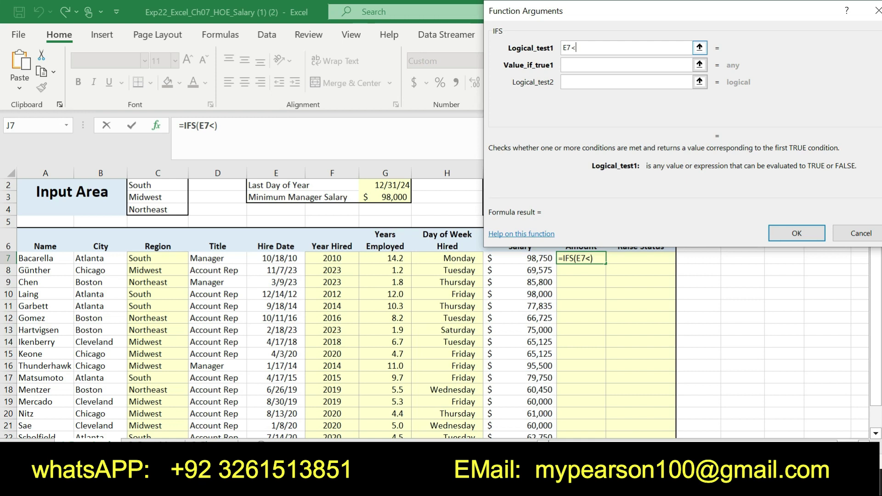
text(J2)
double_click(578, 48)
key(F4)
click(605, 47)
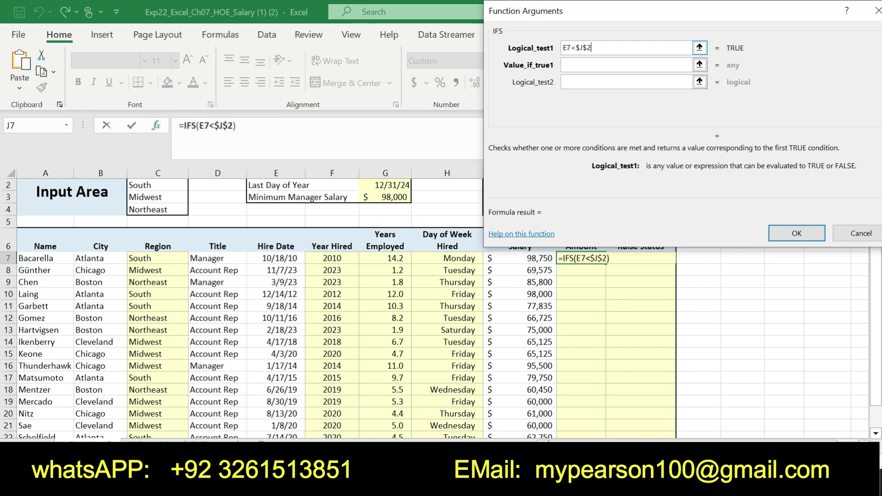
key(Tab)
- Set the first IFS result to the 8% in absolute $K$2
mouse_move(709, 5)
mouse_down()
mouse_move(499, 48)
mouse_move(353, 19)
mouse_up()
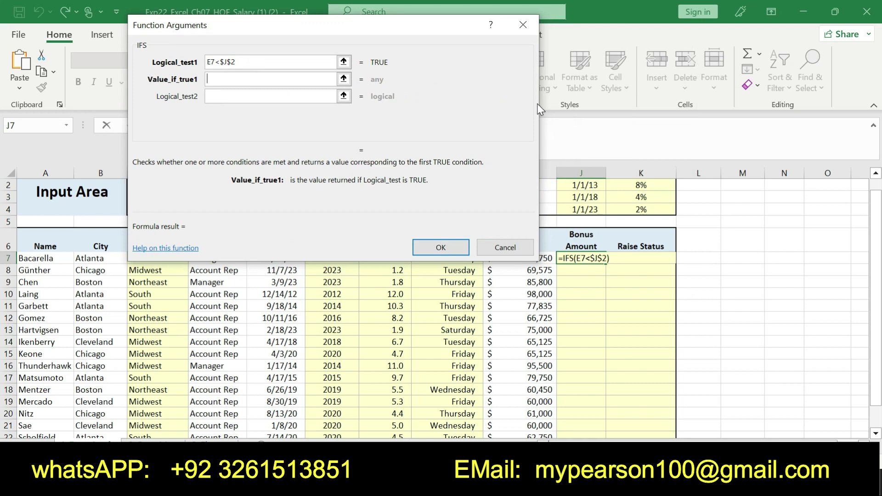
click(638, 190)
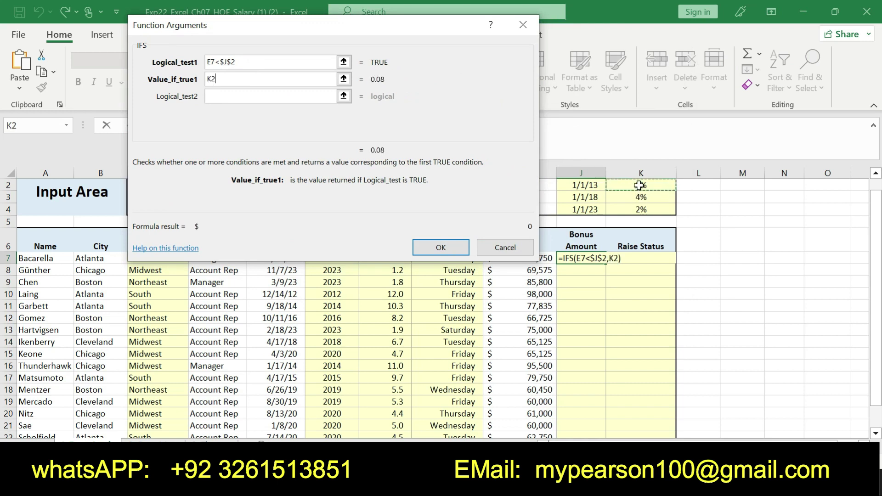
drag(220, 79, 206, 79)
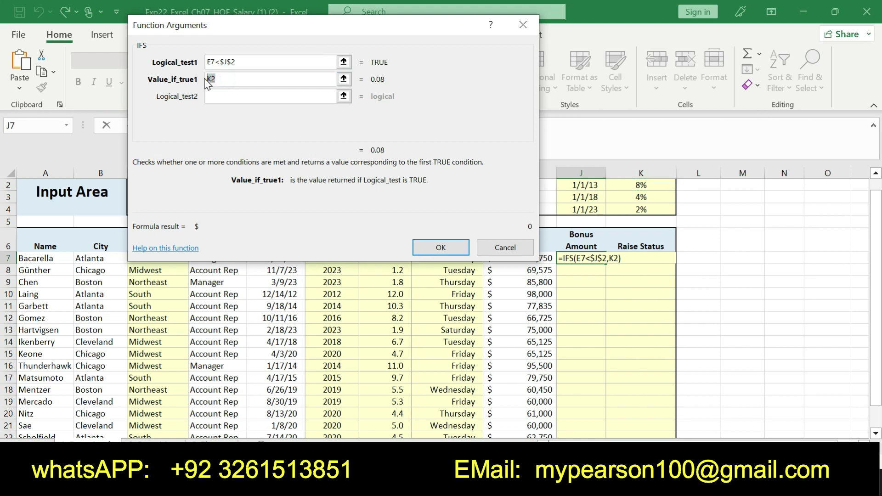
key(F4)
- Enter E7<$J$3 as the second hire-date test, then switch to the Word instructions
click(248, 96)
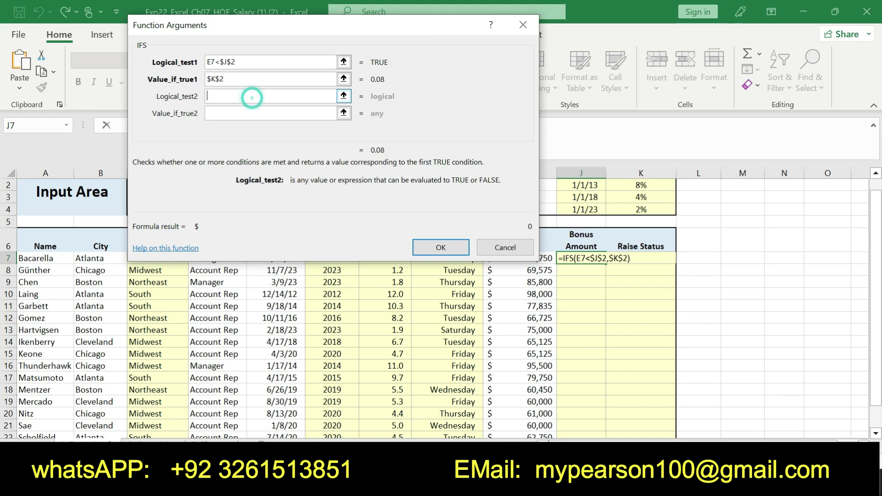
mouse_move(372, 26)
mouse_down()
mouse_move(247, 96)
mouse_move(365, 5)
mouse_up()
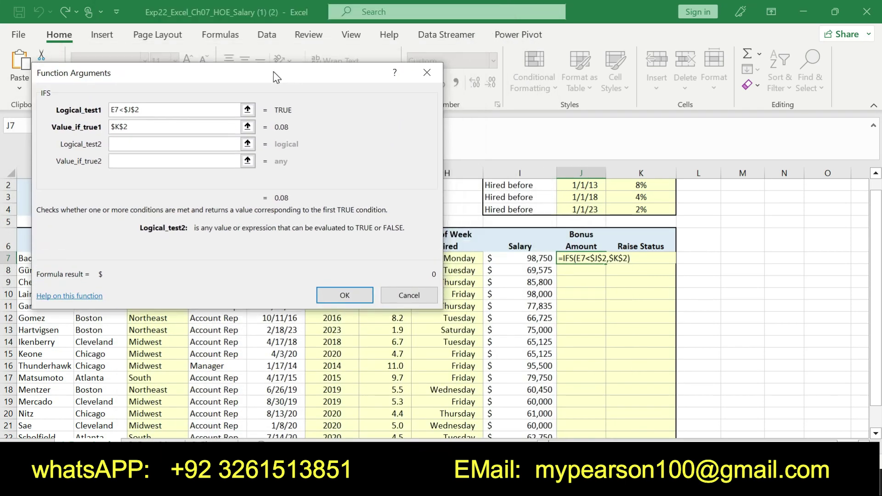
mouse_move(364, 6)
mouse_down()
mouse_move(436, 236)
mouse_move(567, 15)
mouse_up()
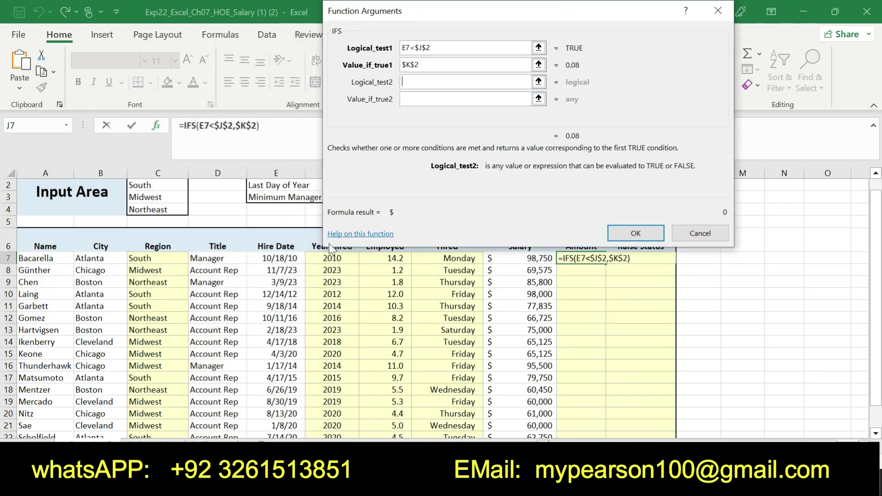
click(279, 261)
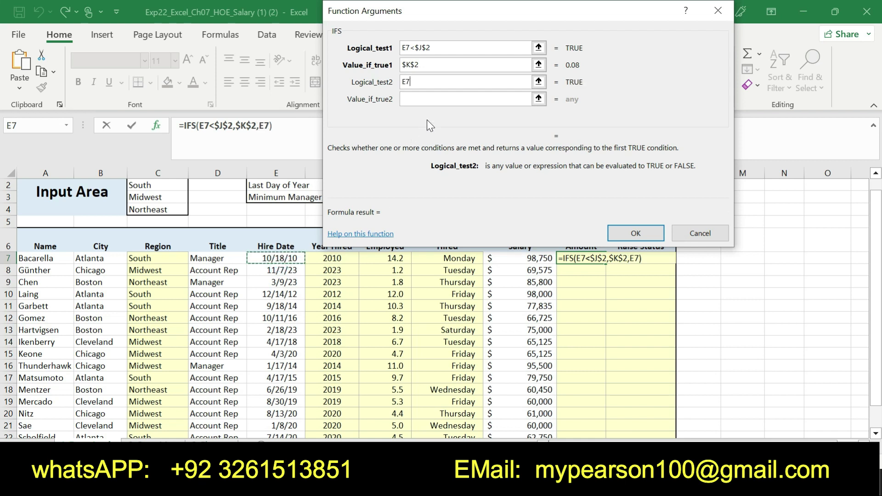
click(434, 81)
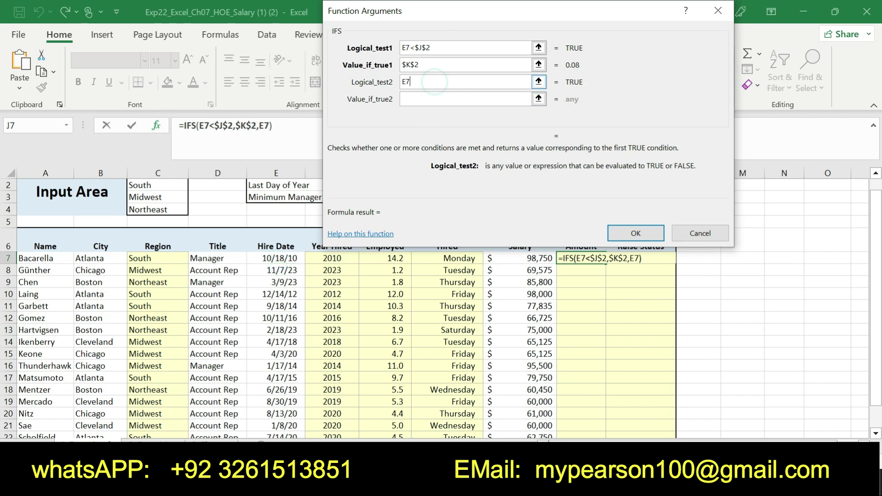
text(<)
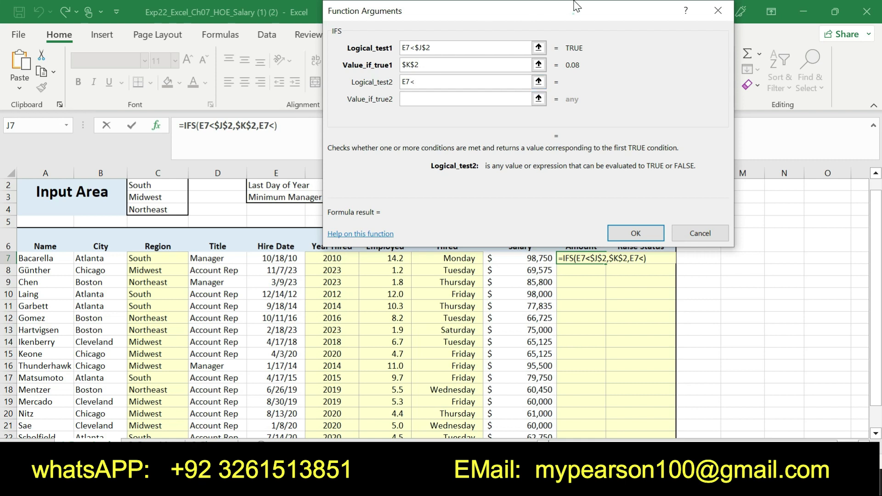
drag(578, 6, 403, 47)
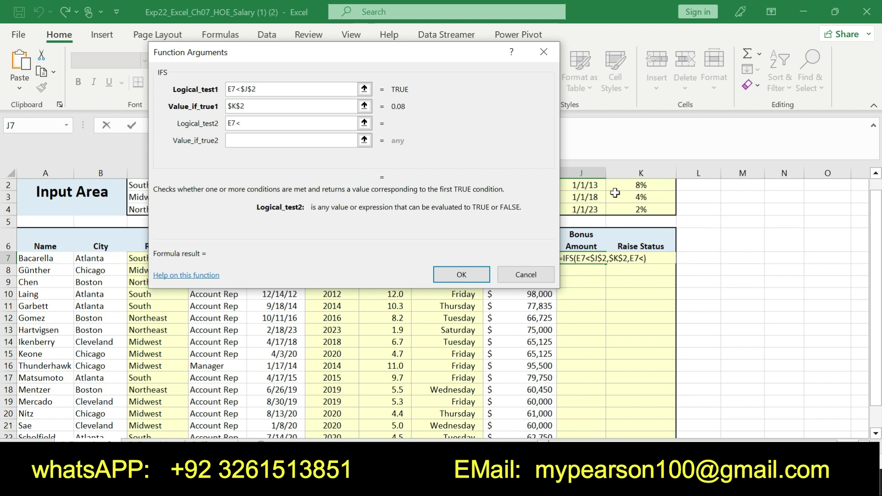
click(585, 197)
key(F4)
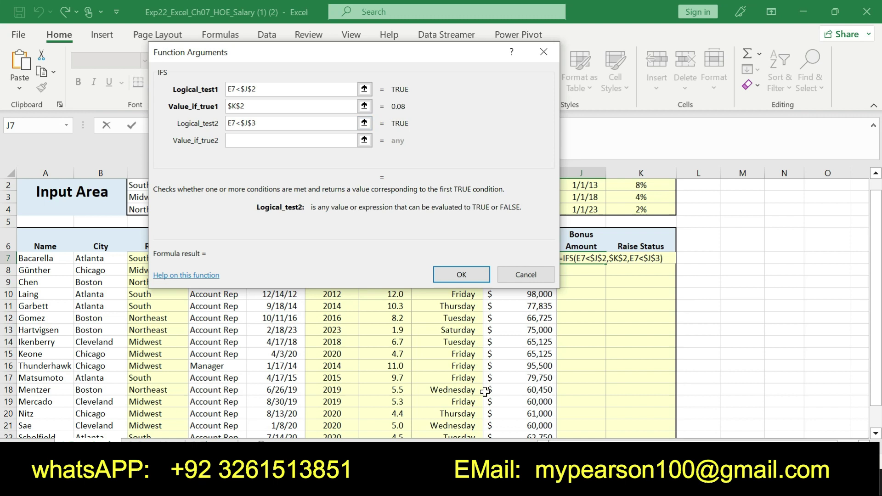
key(alt+Tab)
click(461, 309)
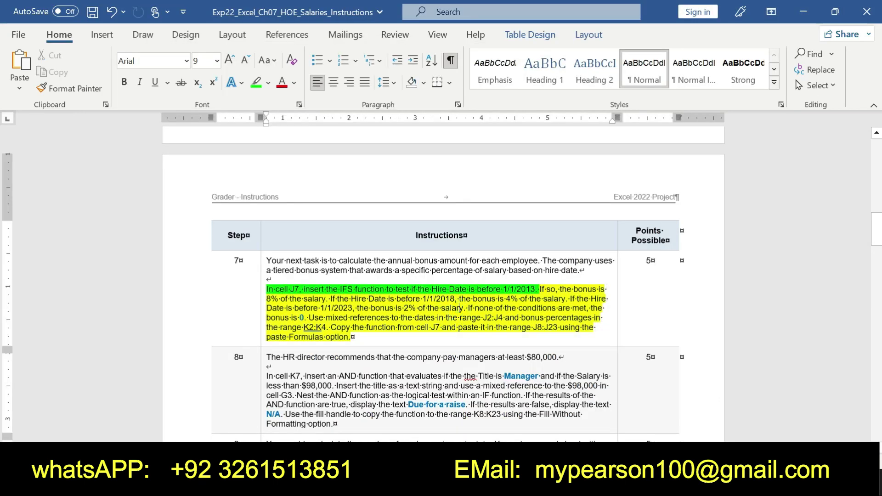
- Highlight the next part of the Step 7 instructions green and return to the IFS second result
drag(295, 308, 603, 318)
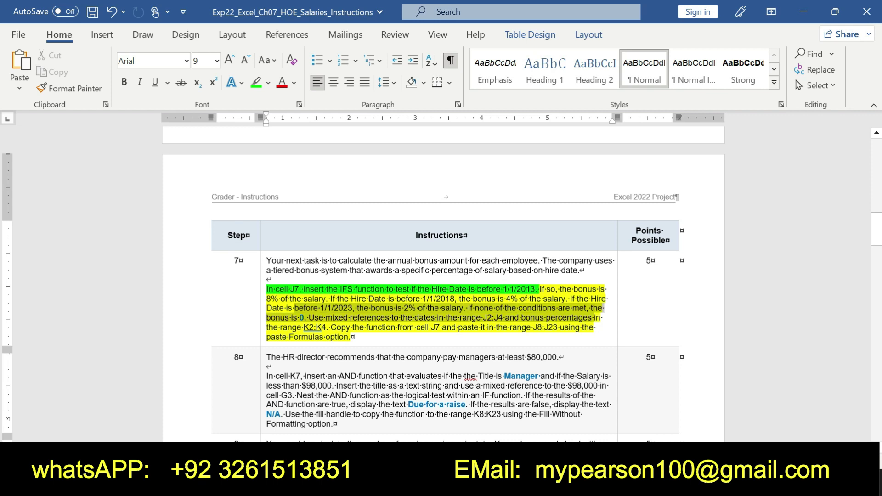
click(568, 297)
mouse_move(291, 308)
mouse_down()
mouse_move(574, 308)
mouse_move(602, 317)
mouse_up()
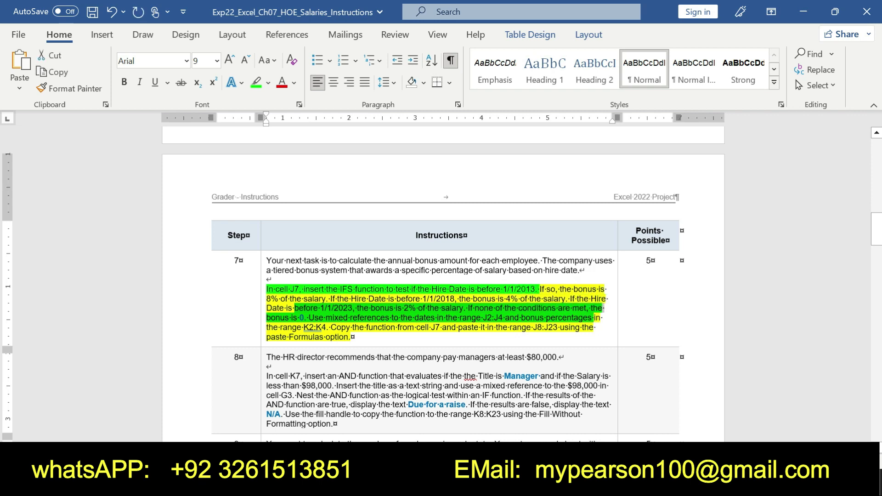
key(alt+Tab)
click(267, 140)
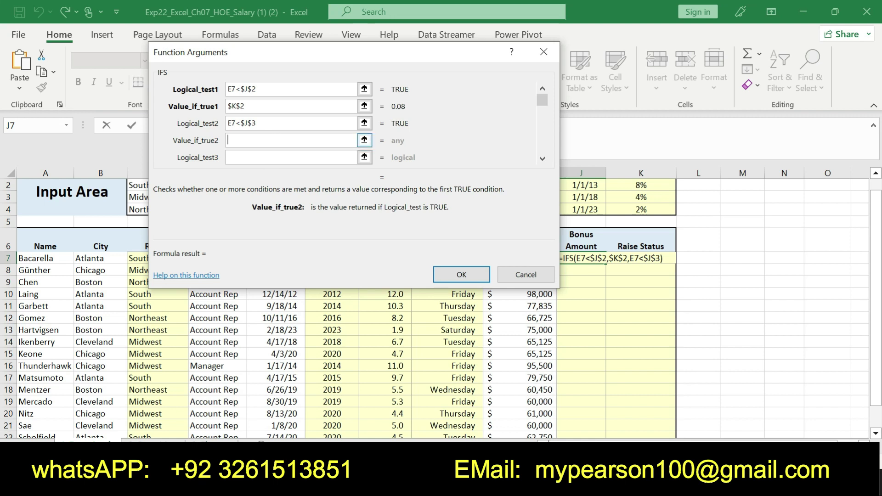
- Set the second IFS result to the 4% in absolute $K$3
click(635, 198)
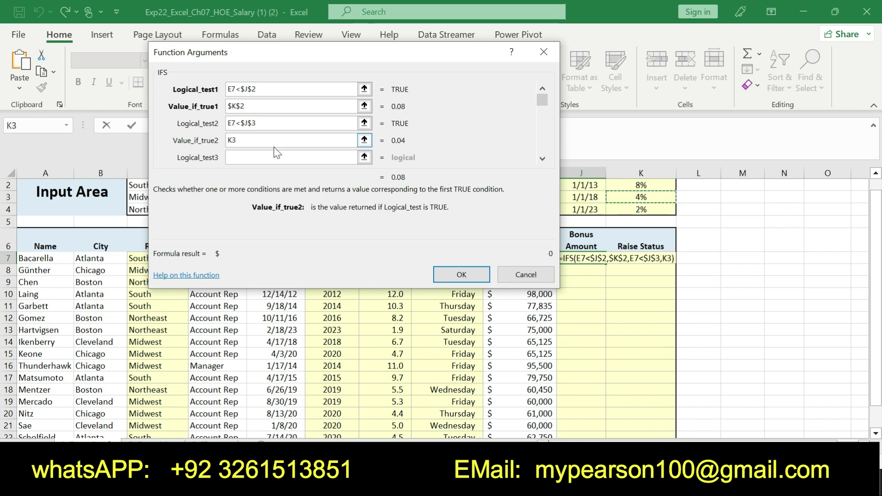
drag(243, 141, 222, 142)
key(F4)
- Enter E7<$J$4 as the third hire-date test
click(240, 154)
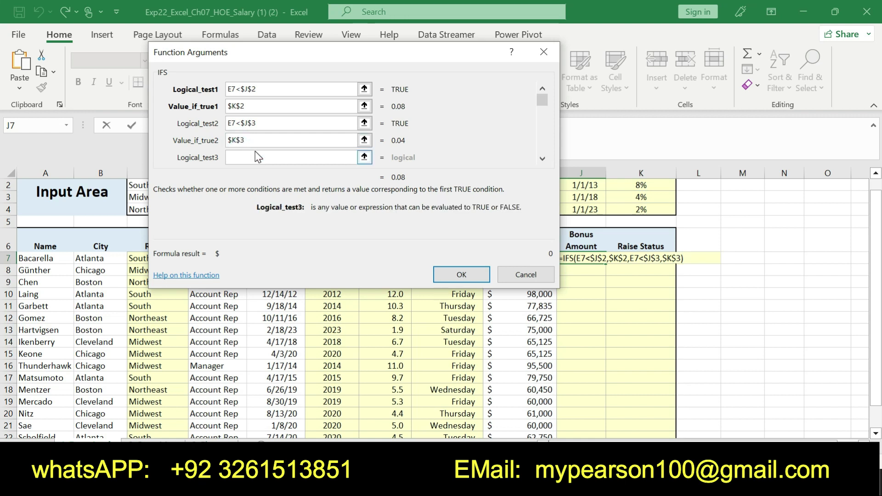
mouse_move(430, 54)
mouse_down()
mouse_move(322, 83)
mouse_move(517, 218)
mouse_move(680, 89)
mouse_up()
click(294, 258)
click(514, 174)
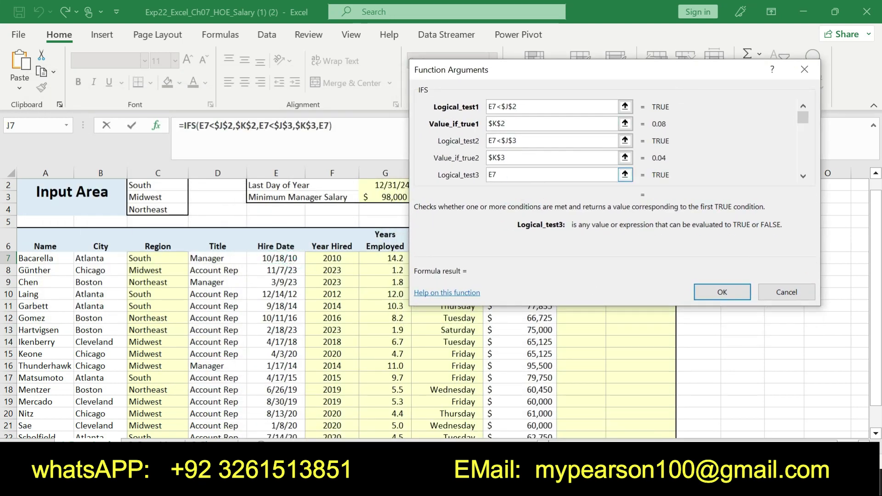
text(<)
text(J)
text(4)
key(shift+Left)
key(shift+Left)
key(F4)
click(540, 177)
- Set the third result to $K$4*$I$7, both references absolute
key(Tab)
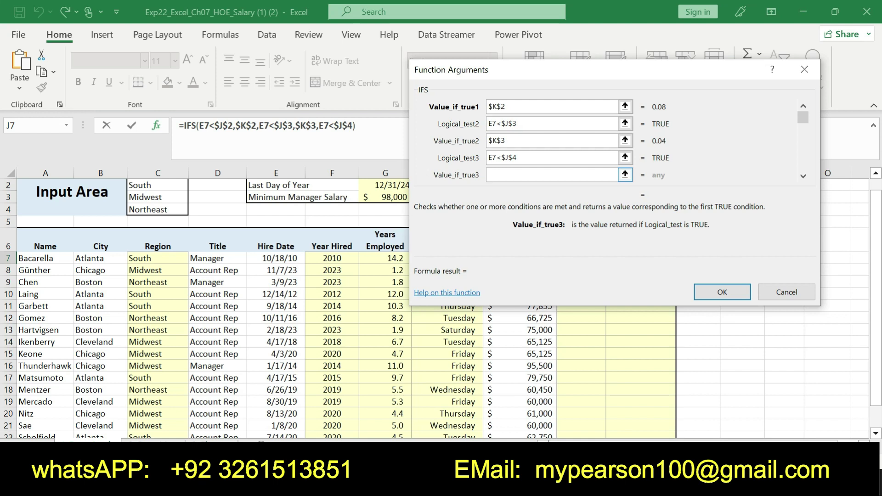
text(K4)
drag(500, 175, 486, 179)
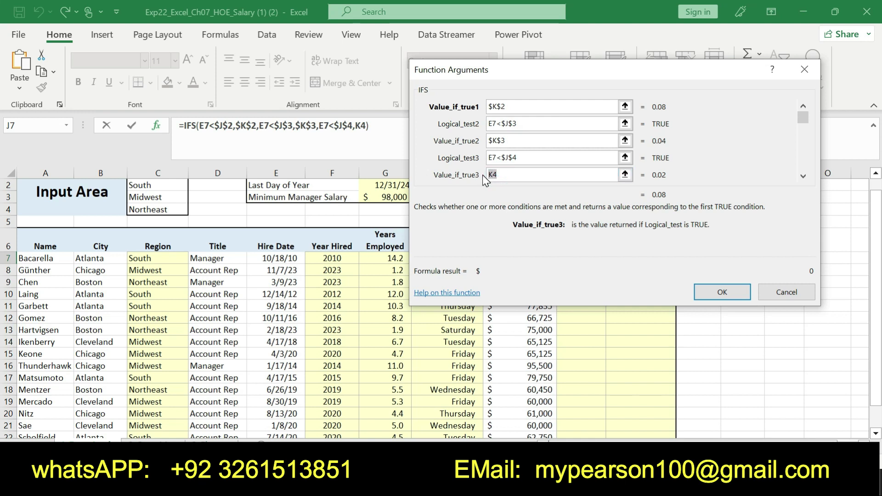
key(F4)
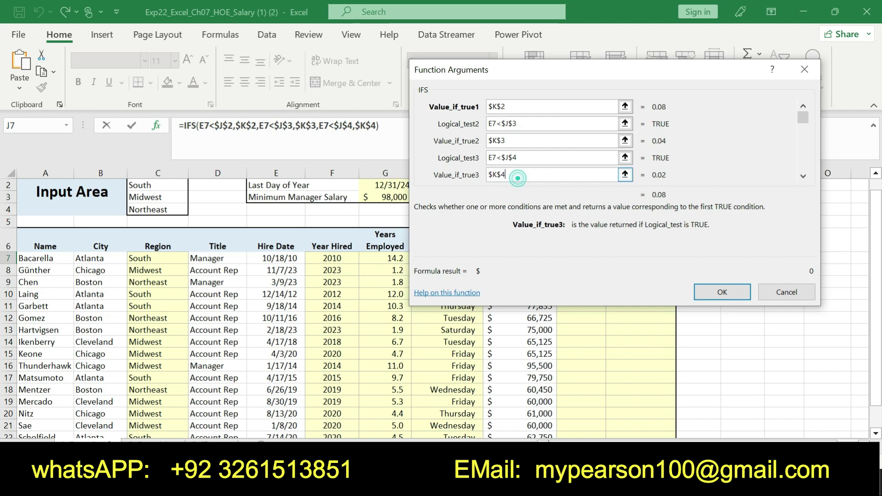
text(*)
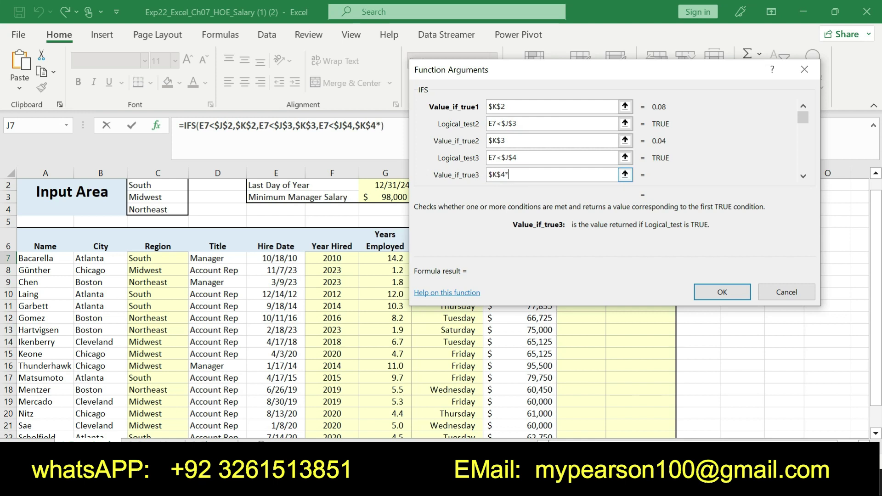
text(I)
text(7)
key(shift+Left)
key(shift+Left)
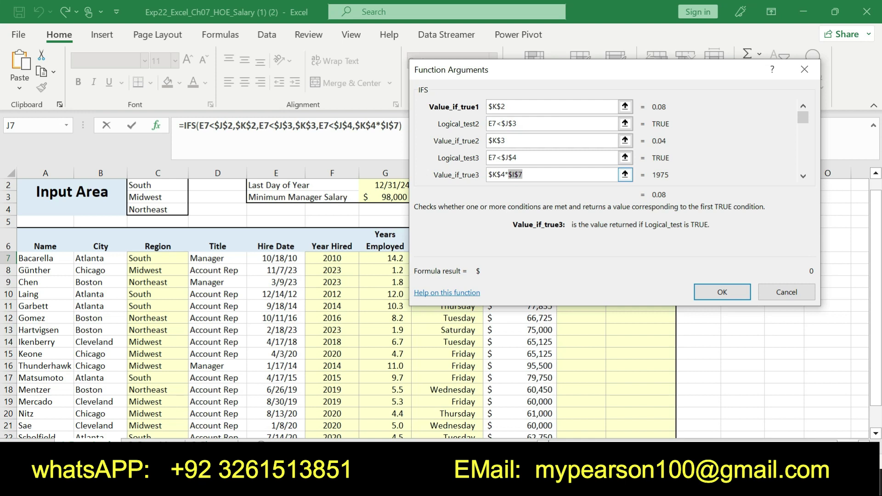
key(F4)
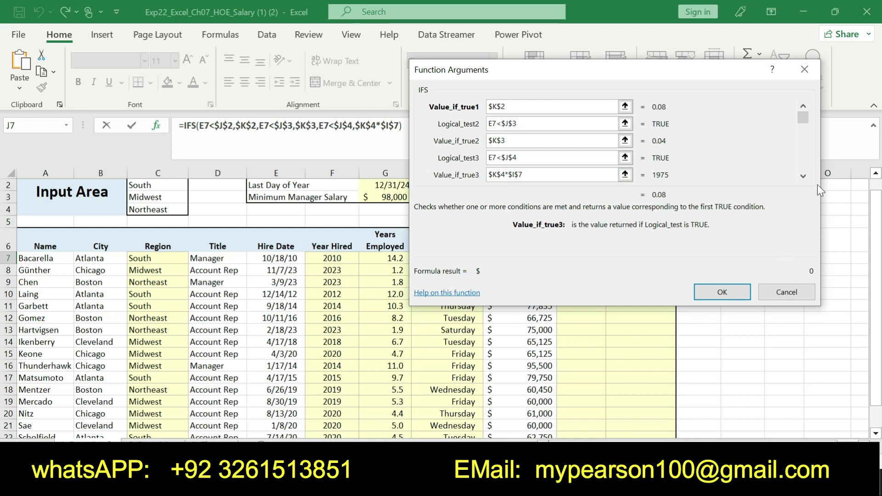
- Change J7's first IFS result to $K$2*$I$7 so J7 shows $7,900
click(802, 177)
click(802, 177)
click(803, 107)
click(803, 107)
mouse_move(717, 73)
mouse_down()
mouse_move(800, 145)
mouse_move(682, 179)
mouse_up()
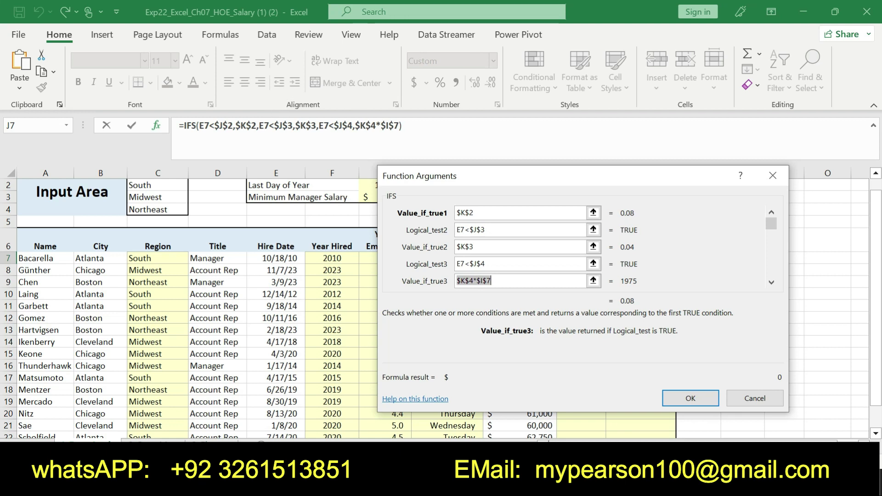
click(256, 125)
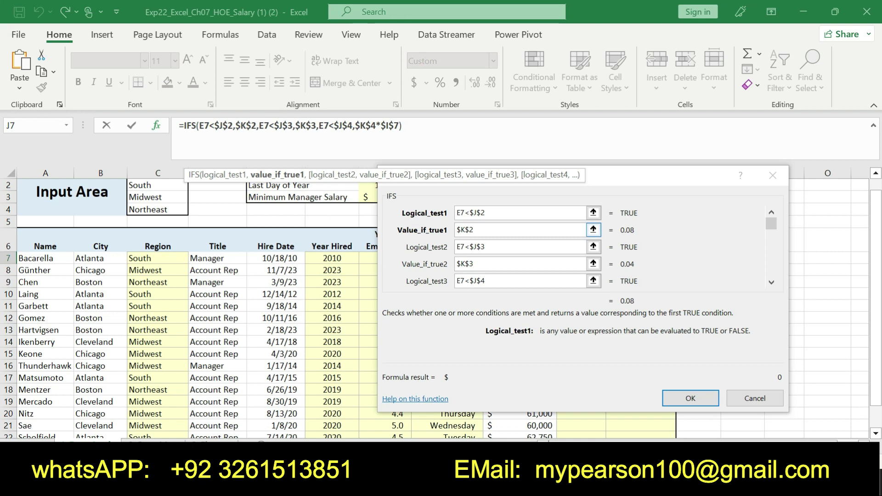
text(*)
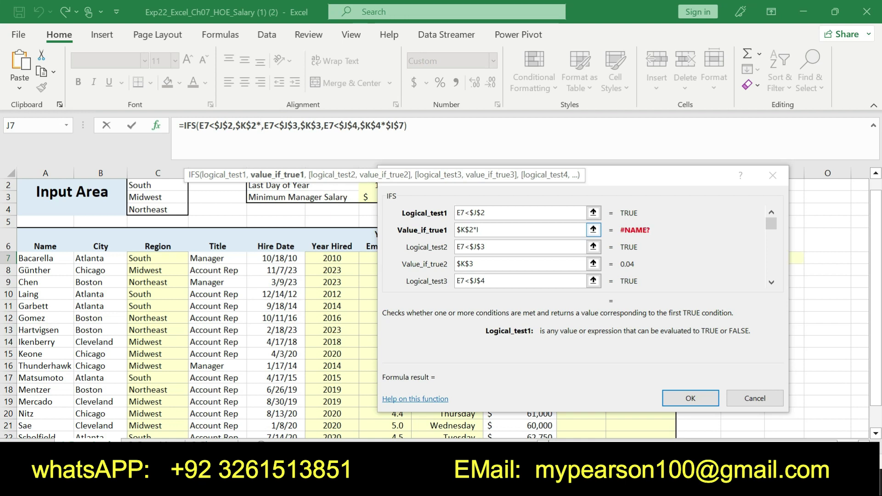
text(I7)
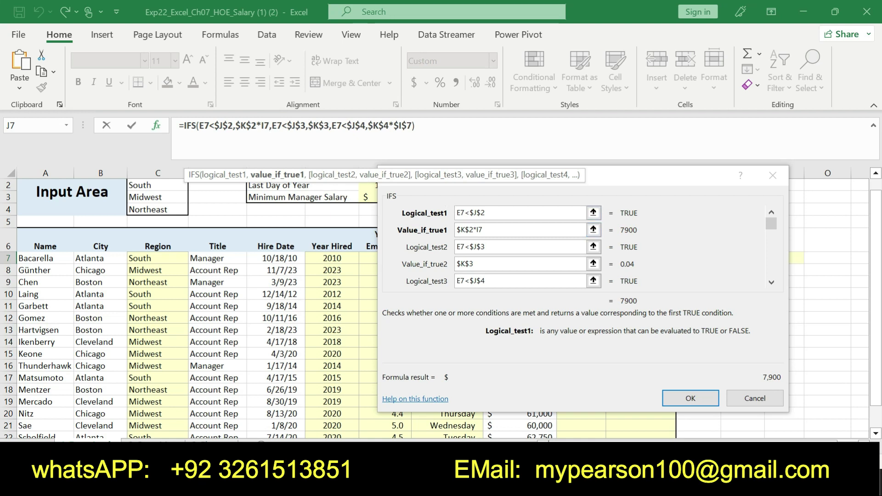
double_click(266, 125)
key(F4)
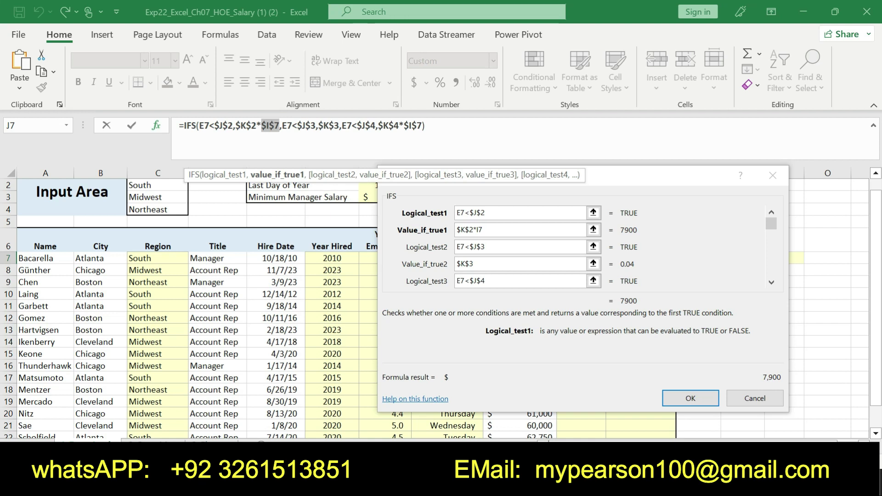
key(Return)
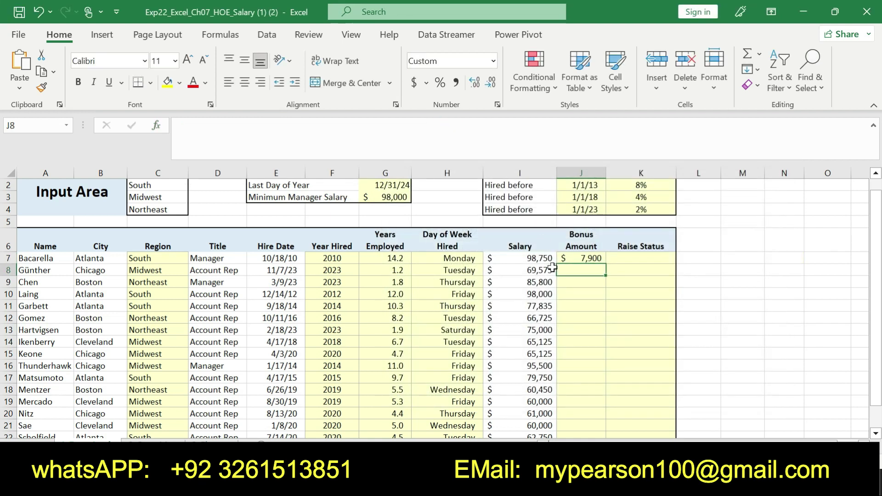
- Reopen J7's IFS arguments and set the fourth condition to TRUE
click(590, 258)
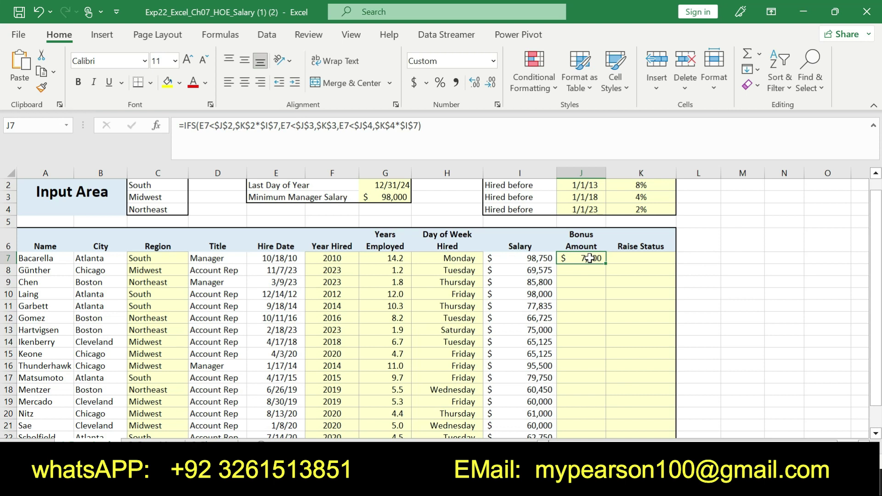
click(156, 124)
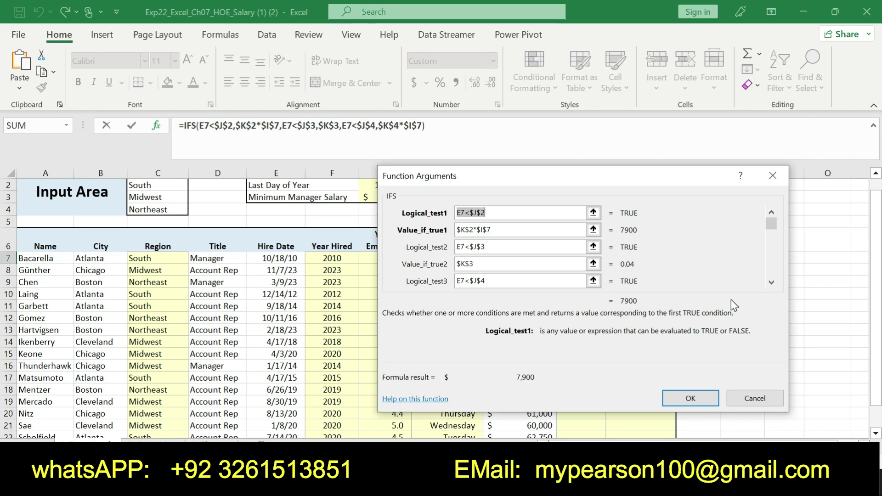
click(772, 282)
click(772, 281)
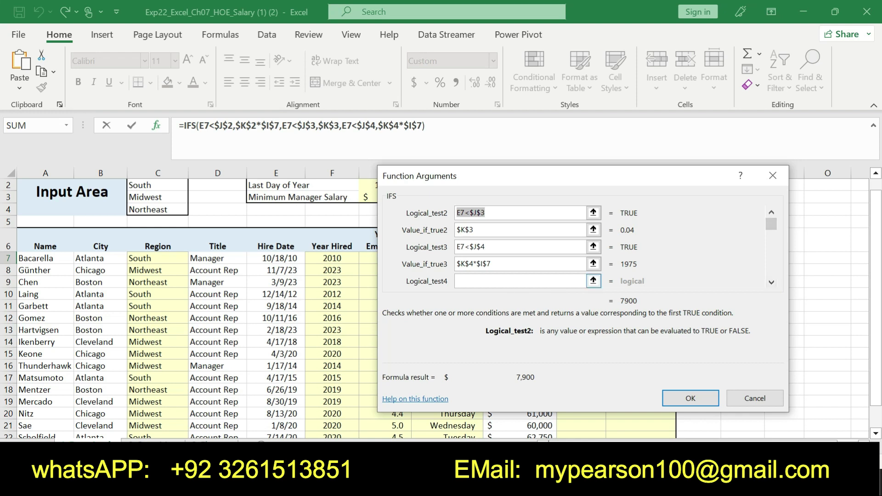
click(497, 280)
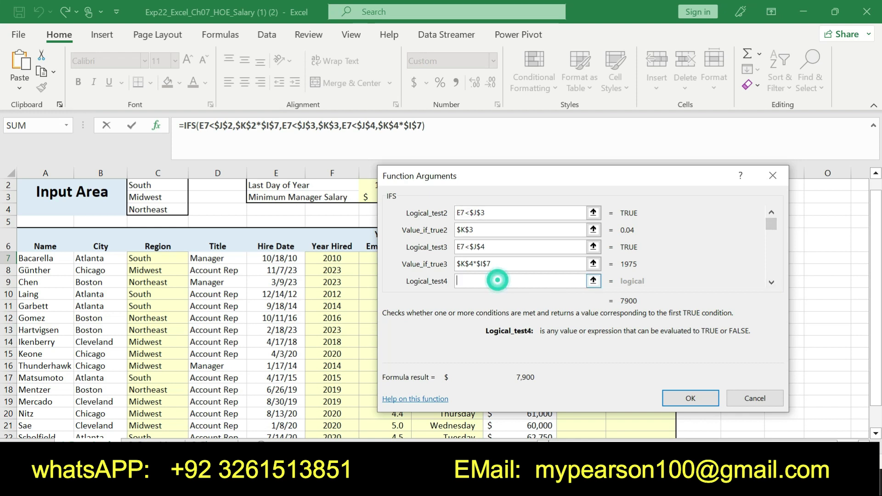
text(T)
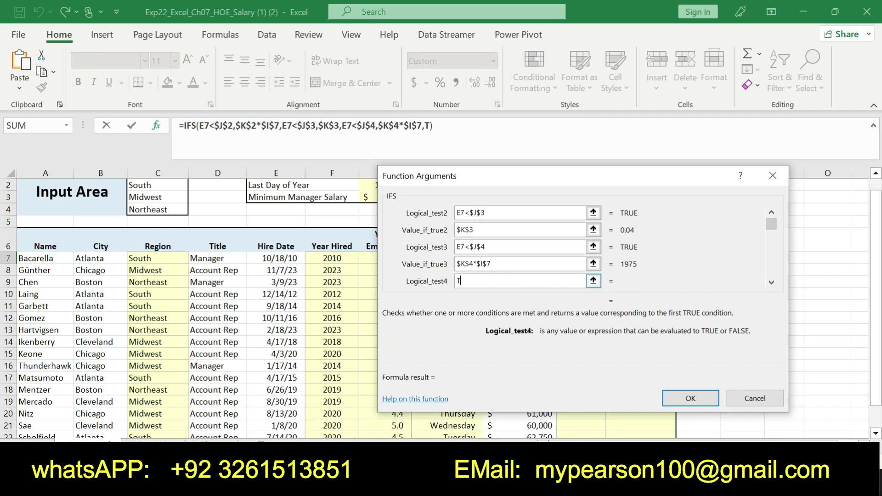
text(RUE)
key(Tab)
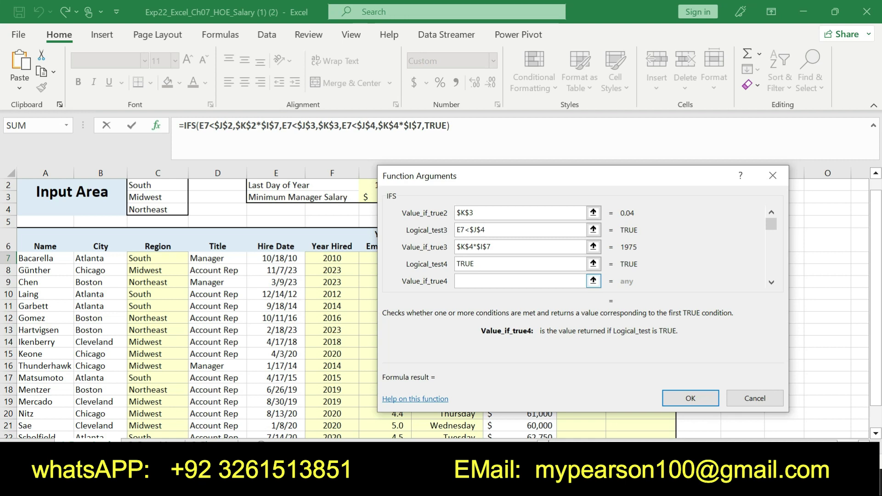
- Set the fourth result to "*$0*", confirm the formula, and switch to the Word instructions
text(*)
text($-)
key(BackSpace)
text(0)
text(*)
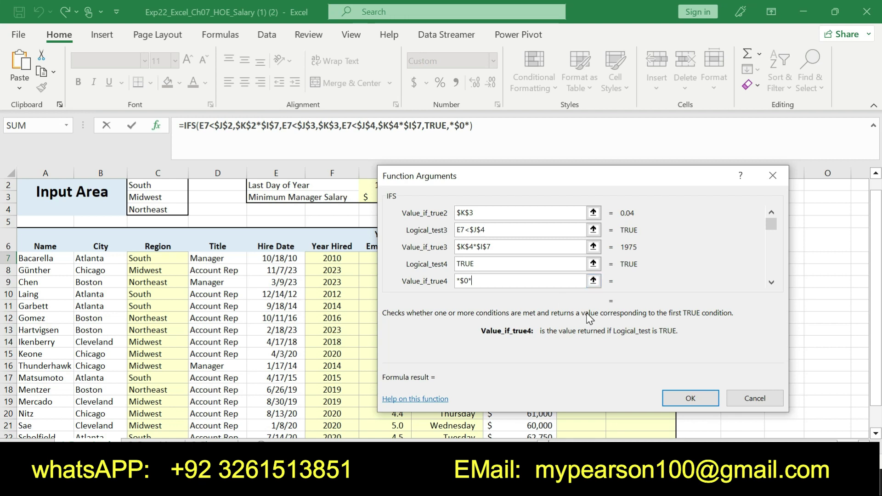
click(677, 399)
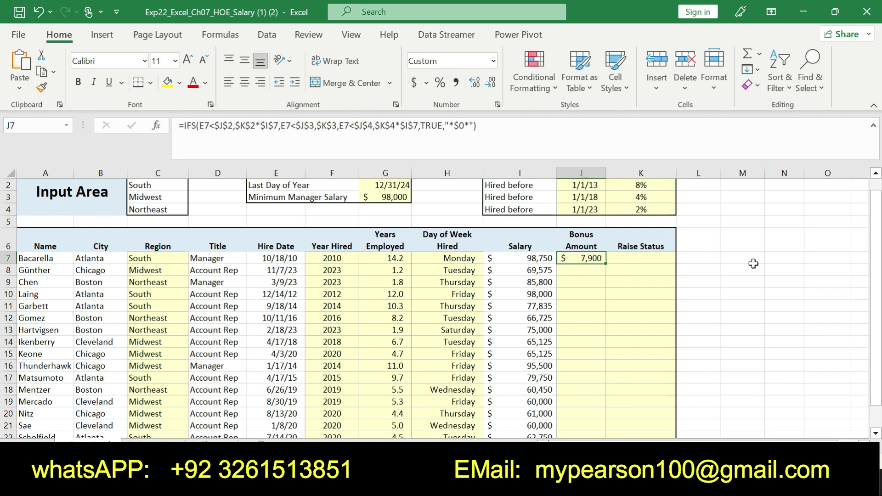
mouse_move(875, 250)
mouse_down()
mouse_move(866, 272)
mouse_move(863, 230)
mouse_up()
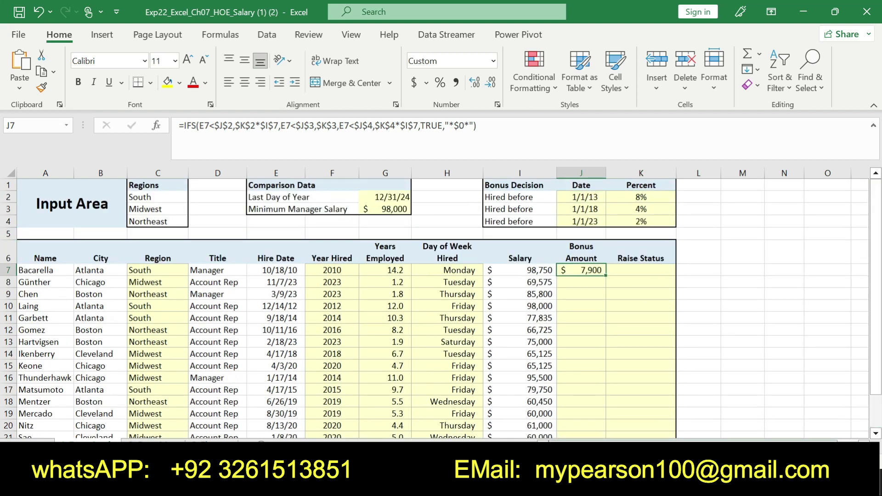
key(alt+Tab)
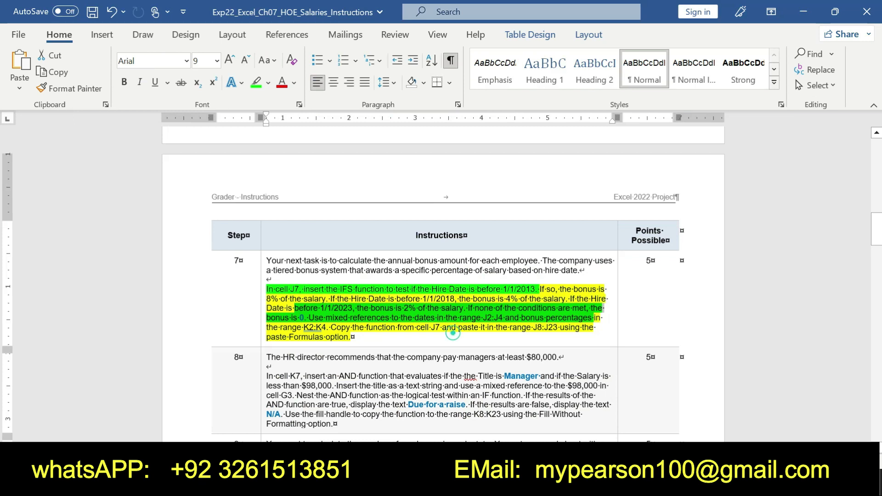
- Highlight the rest of the step-7 instruction green, then return to Excel
click(453, 333)
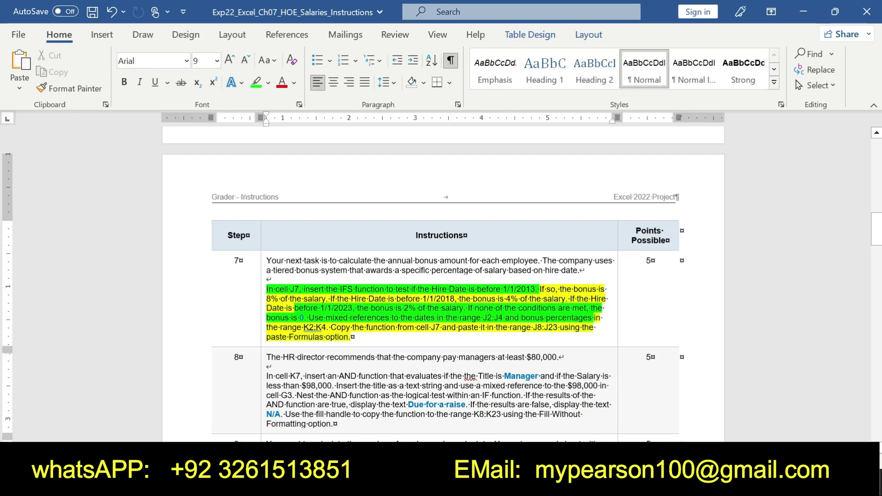
drag(351, 337, 540, 288)
click(418, 317)
drag(352, 337, 330, 327)
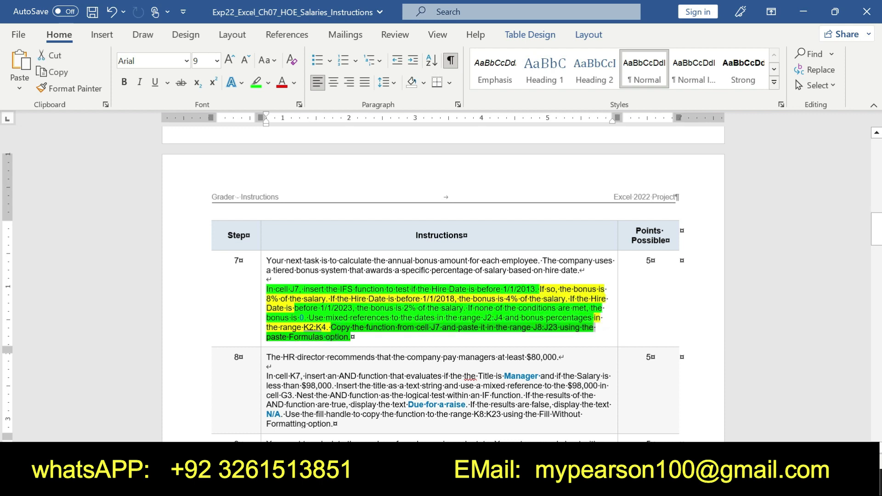
key(alt+Tab)
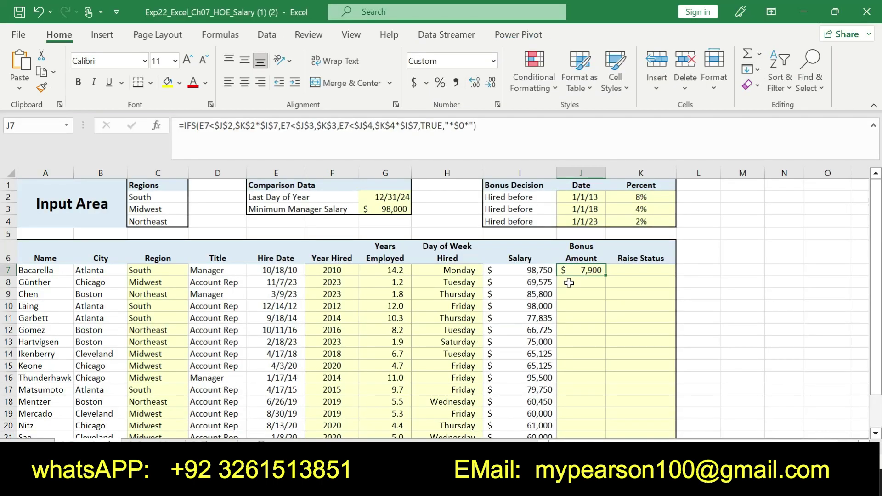
- Fill J7's formula down column J and change its fallback from "*$0*" to "$0"
double_click(607, 275)
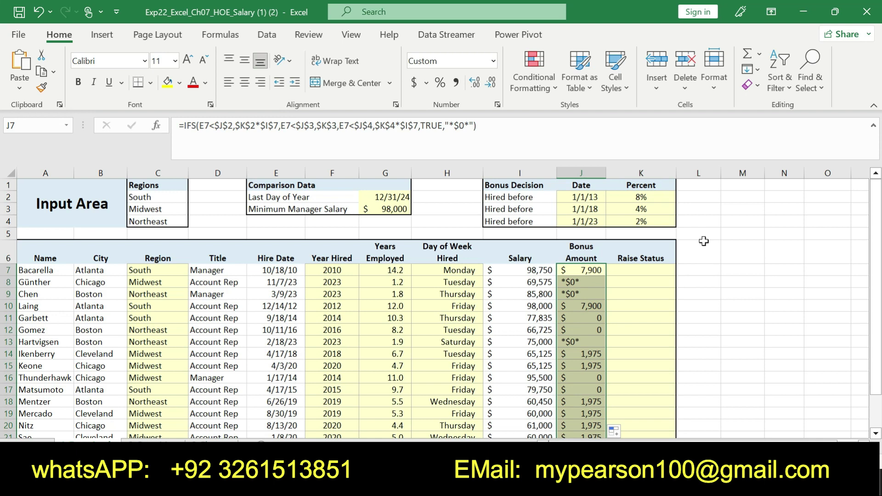
click(469, 125)
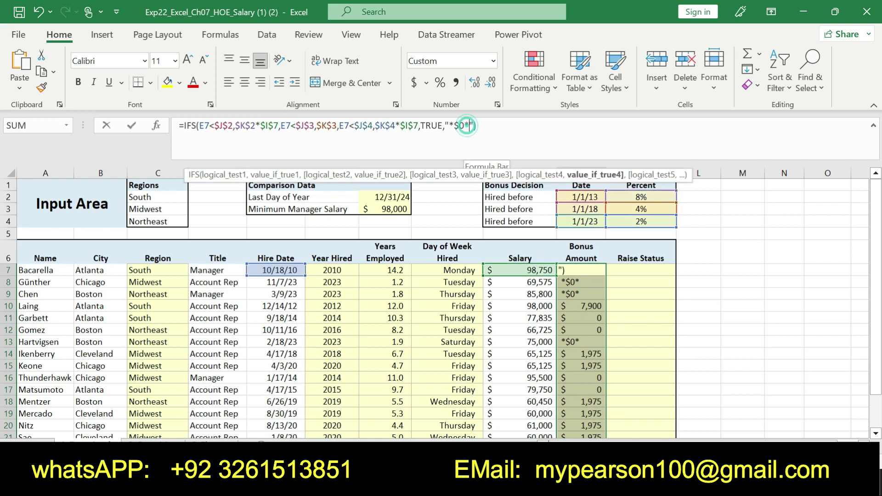
key(BackSpace)
click(451, 126)
key(BackSpace)
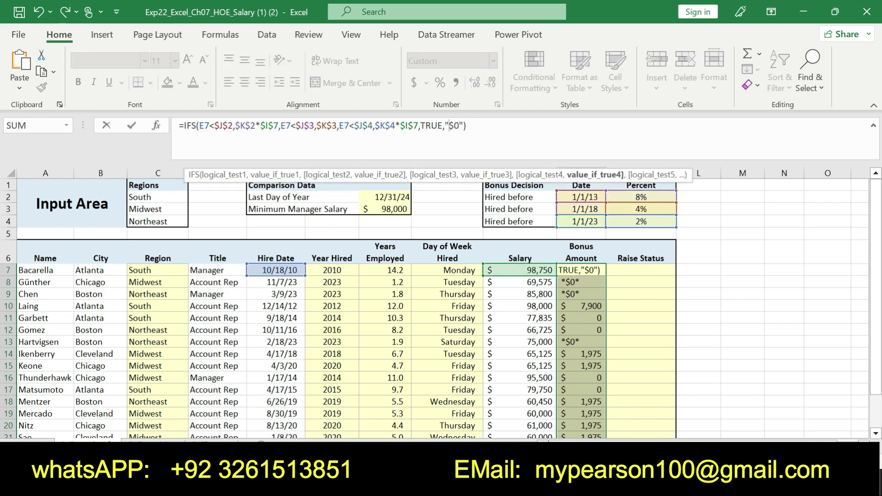
key(Return)
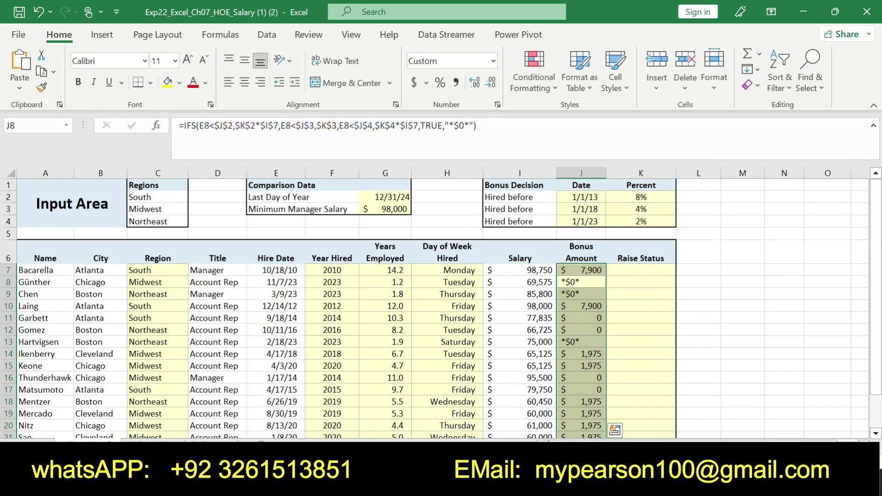
- Copy the corrected J7 bonus formula down the Bonus Amount column again
click(588, 274)
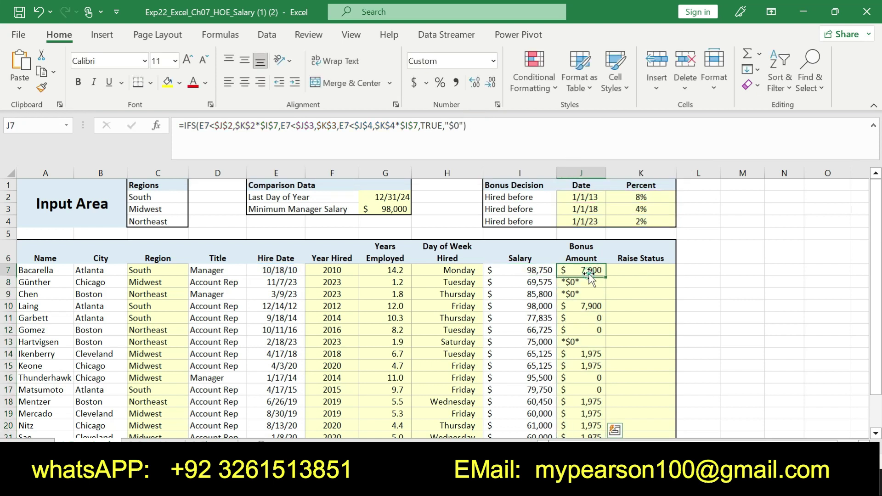
double_click(605, 275)
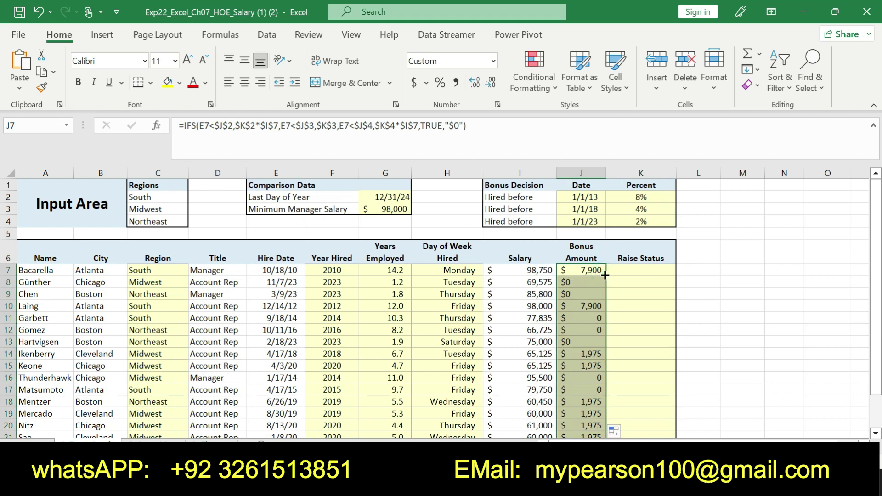
click(620, 271)
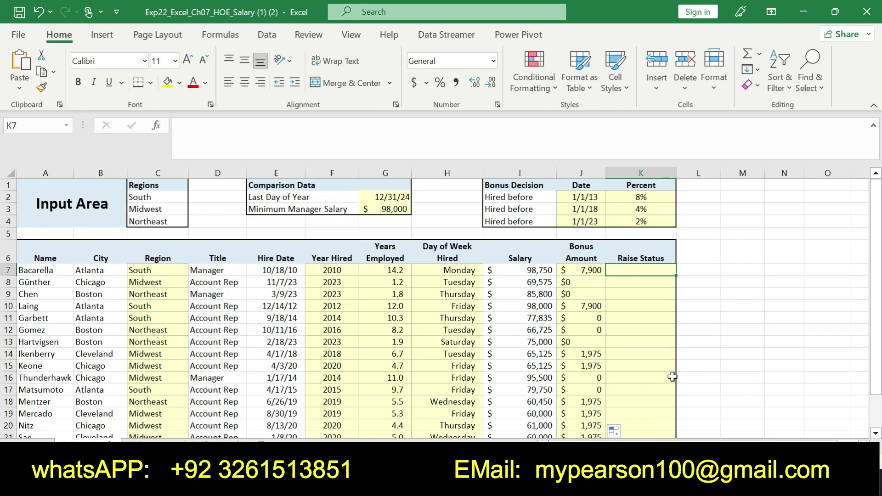
- Check I7's salary, then select J7 and mark E7<$J$2 in its formula
click(581, 270)
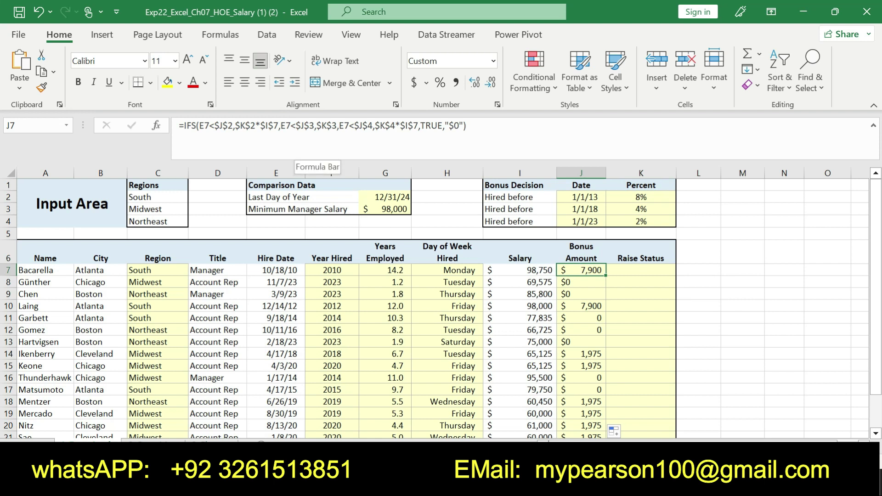
click(519, 270)
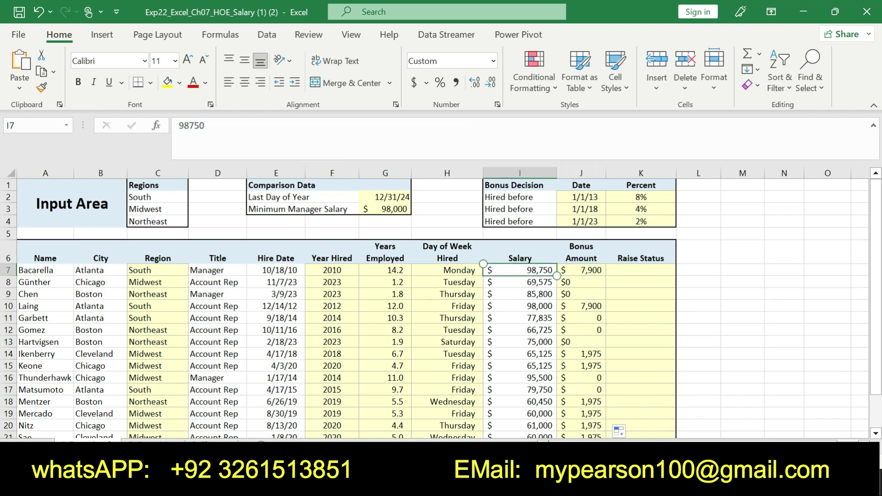
click(587, 272)
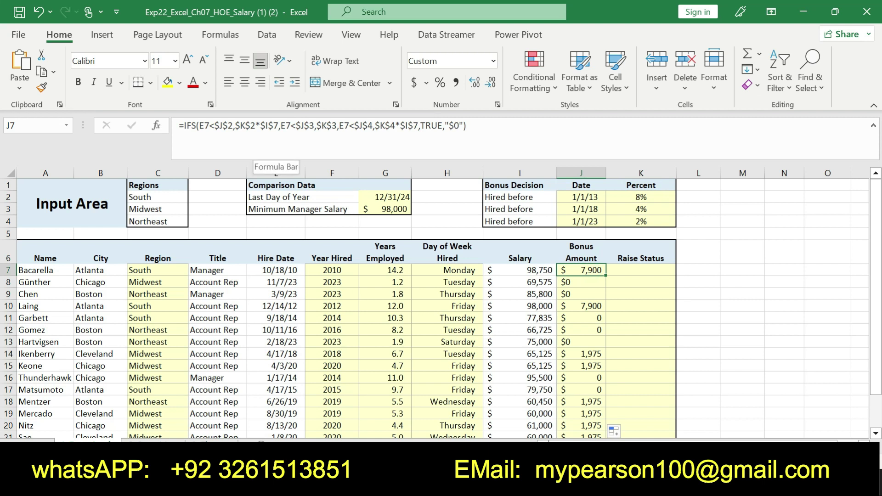
drag(199, 125, 228, 126)
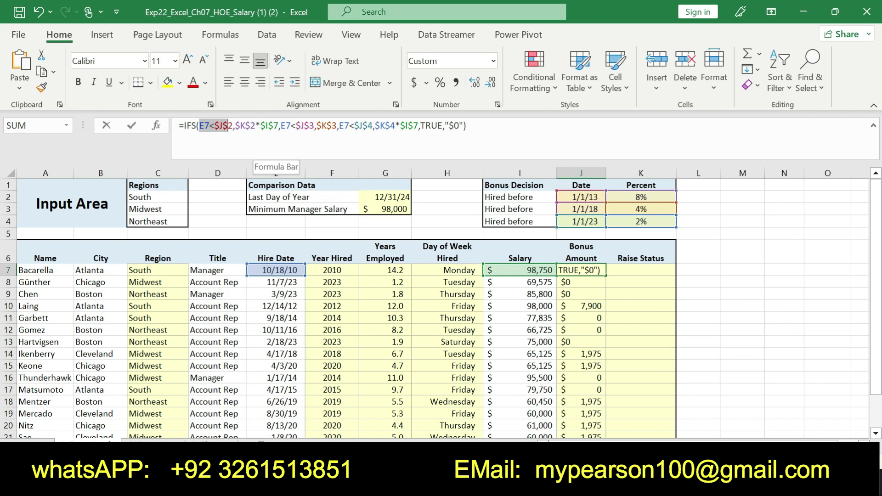
- Change J7's second IFS result to $K$3*$I$7
click(228, 125)
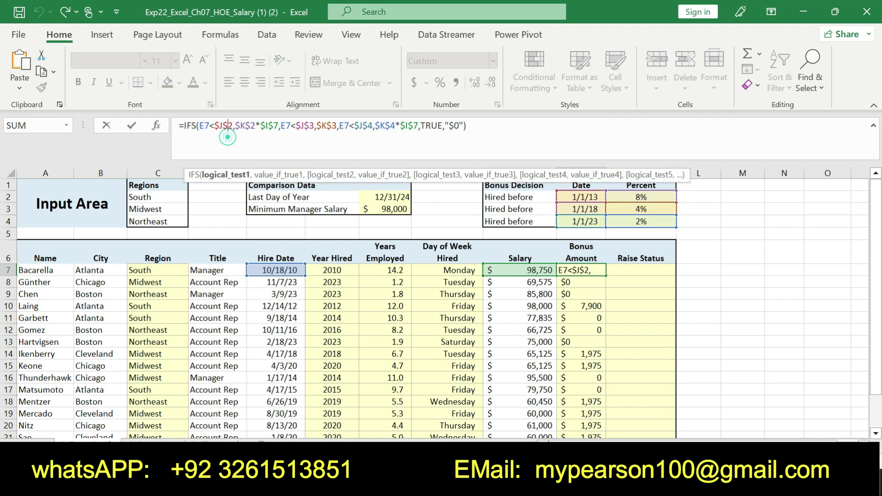
drag(199, 126, 291, 126)
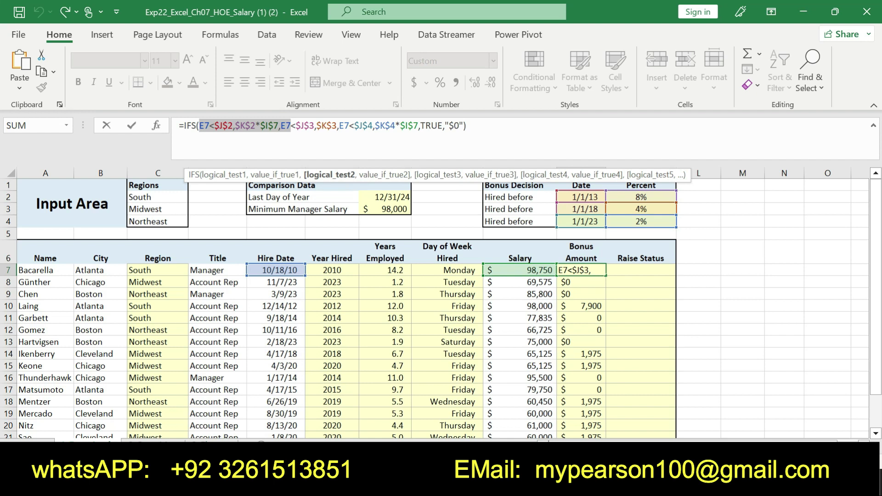
click(337, 126)
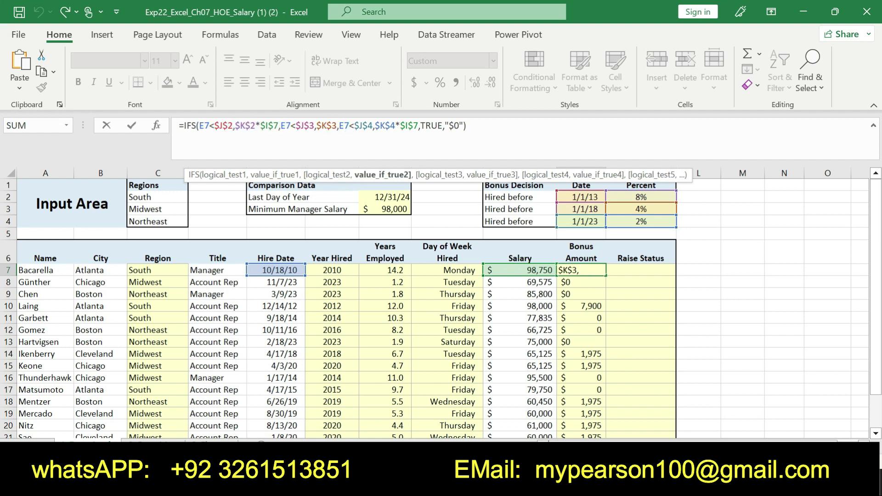
text(8)
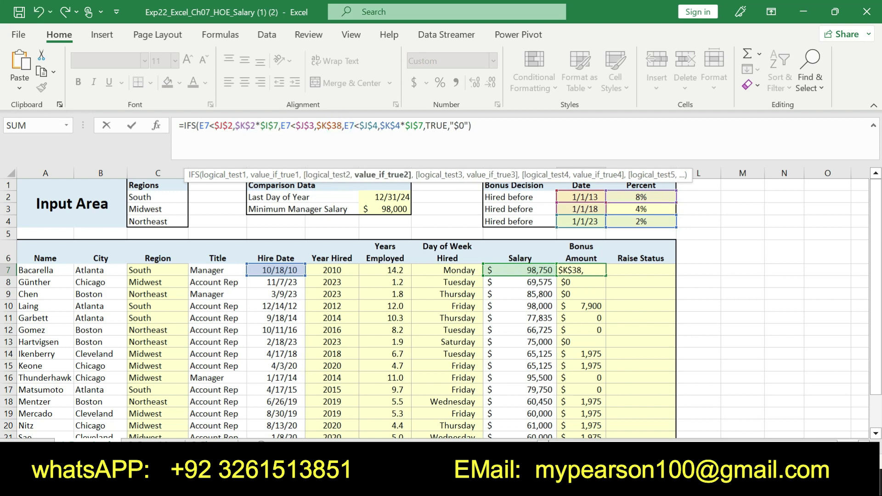
key(BackSpace)
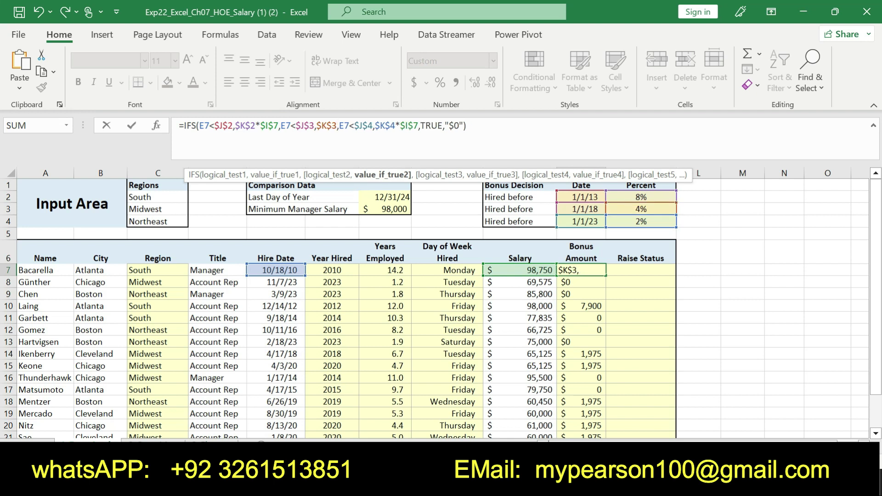
text(*)
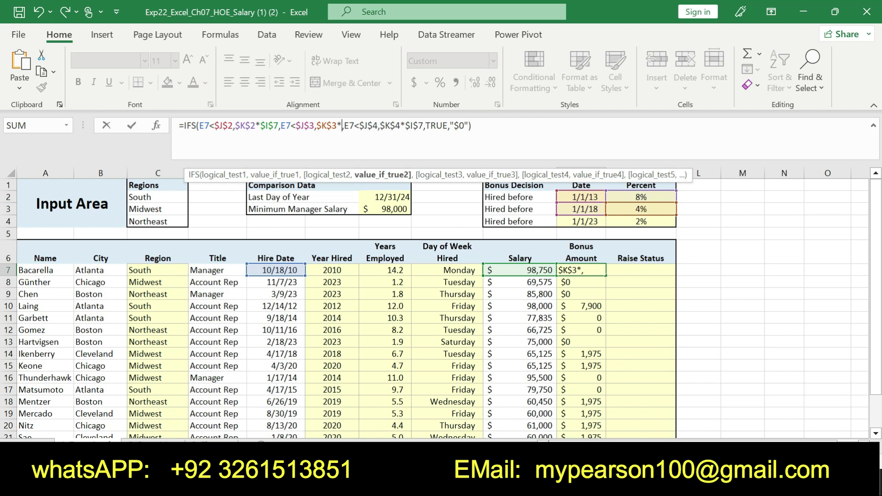
text(I7)
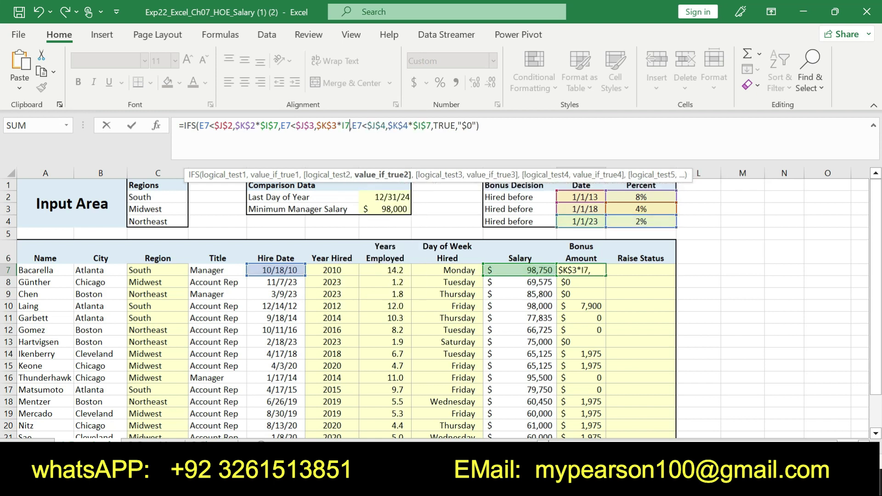
double_click(346, 126)
key(F4)
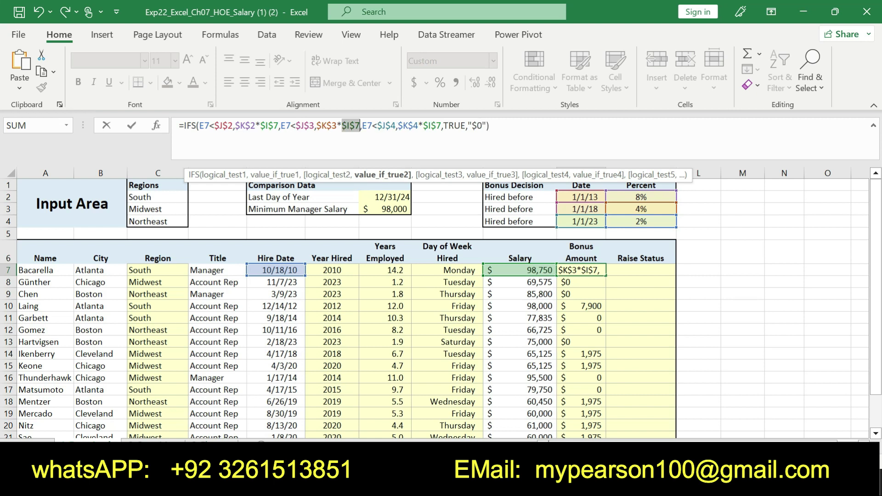
click(497, 126)
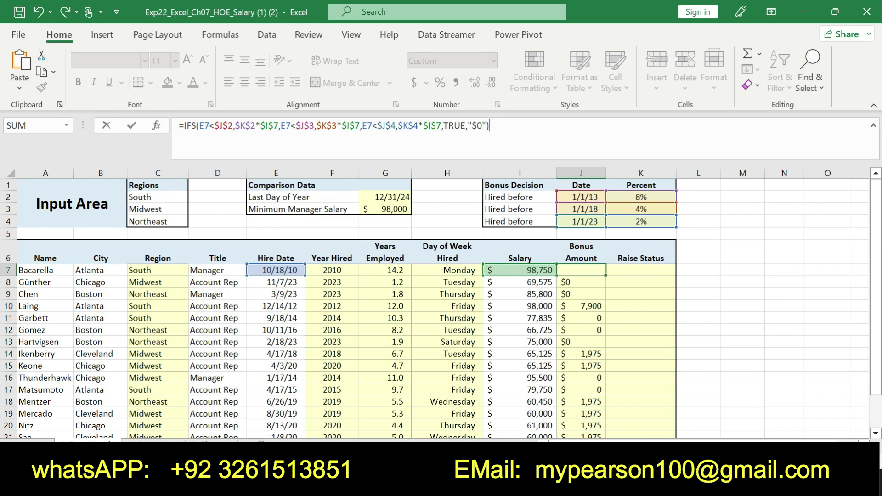
key(Return)
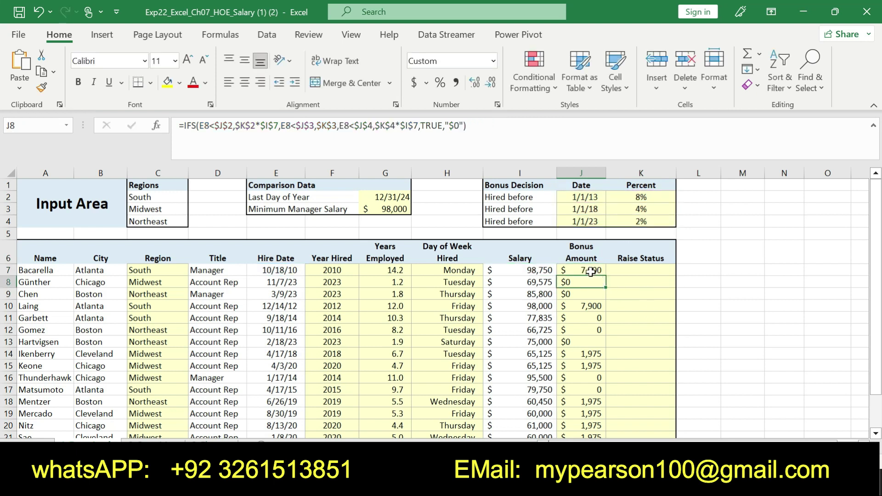
- Copy the bonus formula down column J and recheck J7's formula
click(598, 271)
double_click(605, 276)
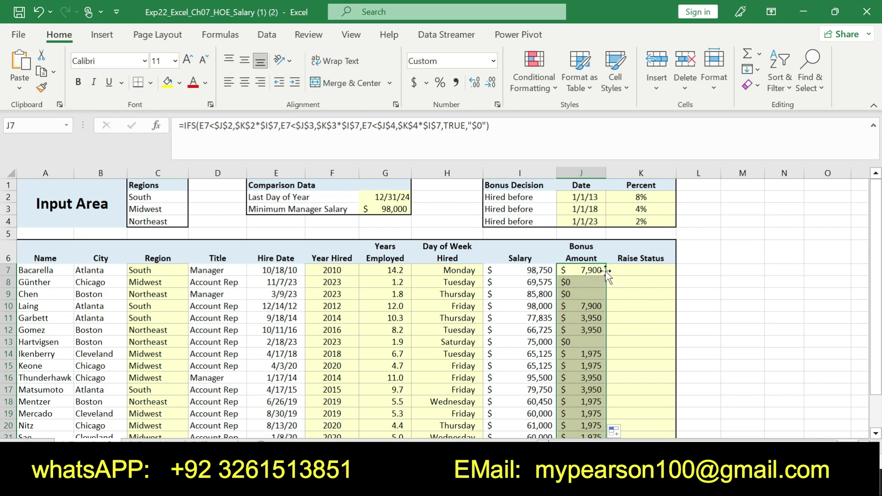
mouse_move(873, 225)
mouse_down()
mouse_move(873, 236)
mouse_move(873, 223)
mouse_up()
drag(504, 127, 178, 125)
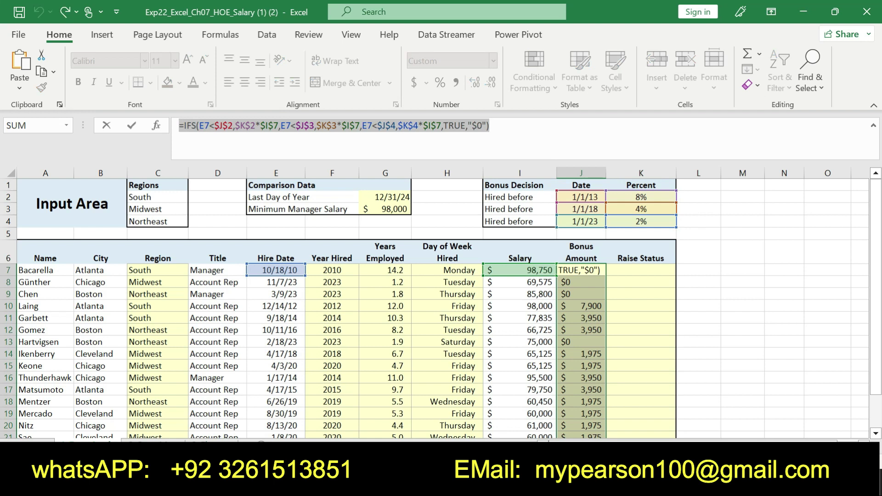
click(501, 126)
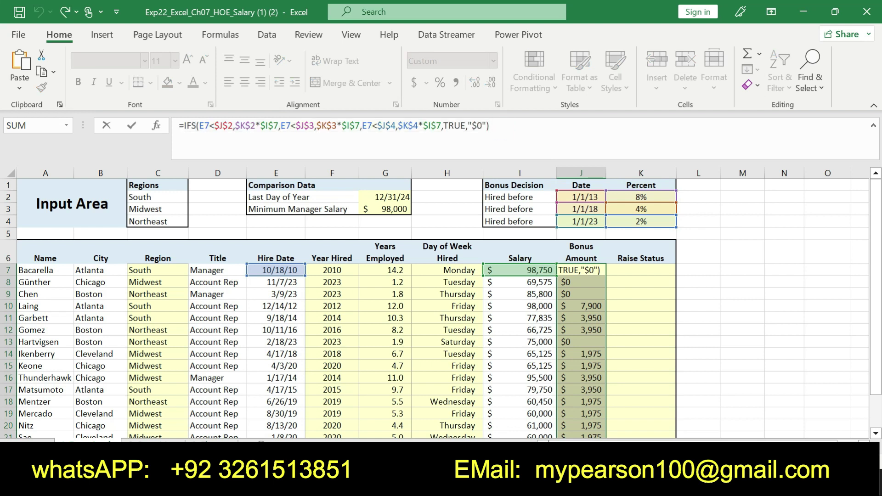
key(Return)
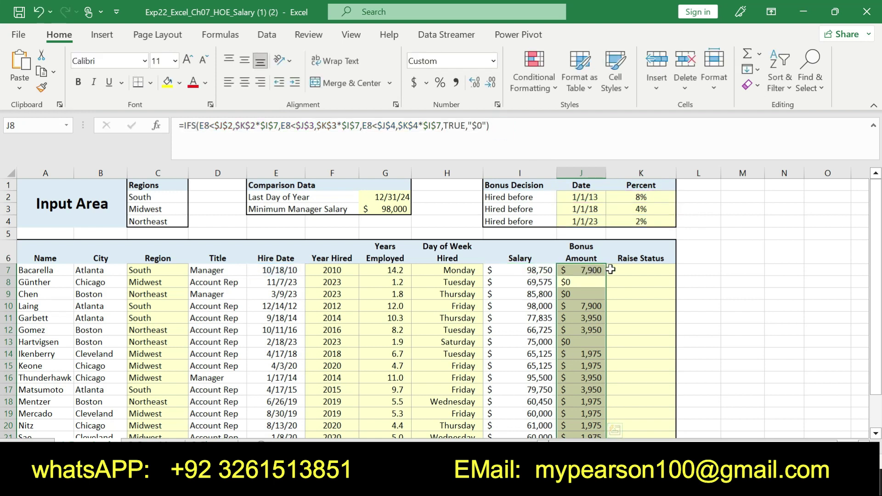
- Select K7, switch to the Word instructions, and undo the Step 7 green highlight
click(610, 270)
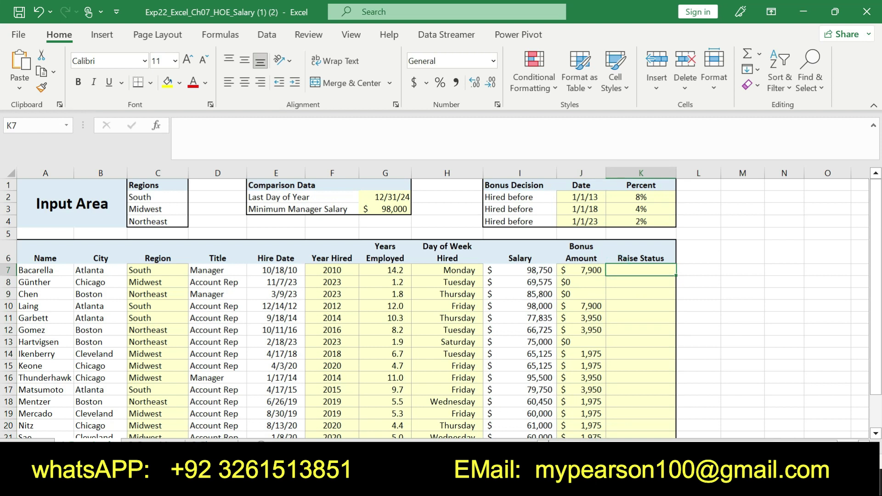
key(alt+Tab)
key(ctrl+z)
- Undo the Step 7 highlight and make the Step 8 text bold with yellow highlight
key(ctrl+z)
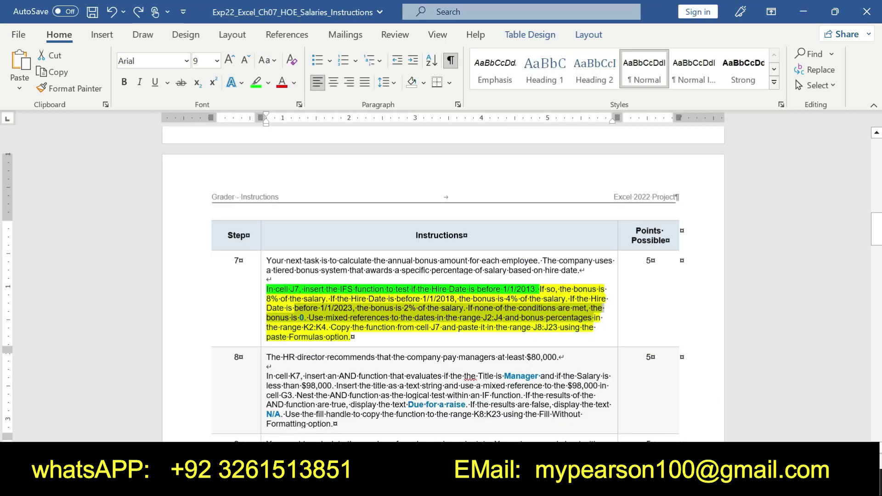
key(ctrl+z)
key(ctrl+z)
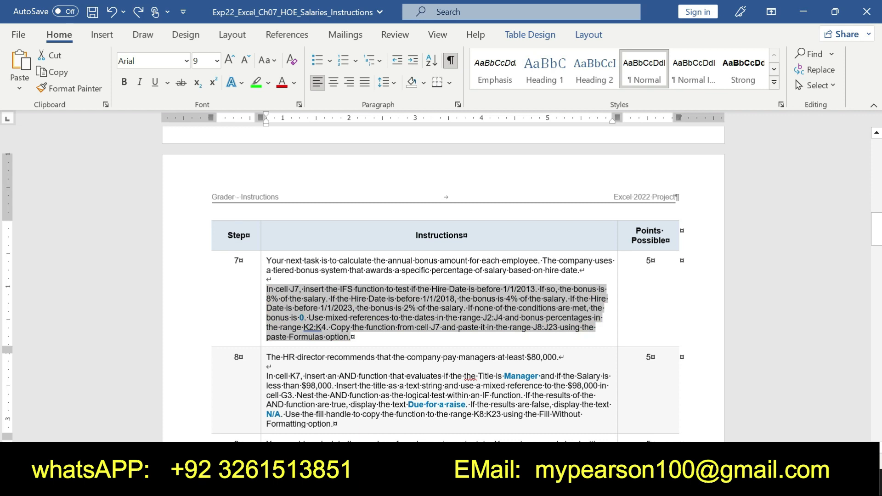
drag(876, 229, 876, 240)
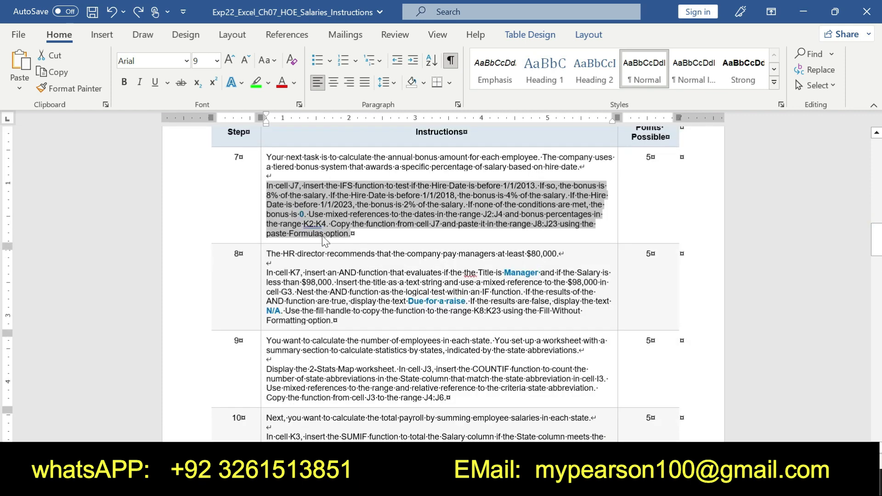
drag(264, 253, 266, 367)
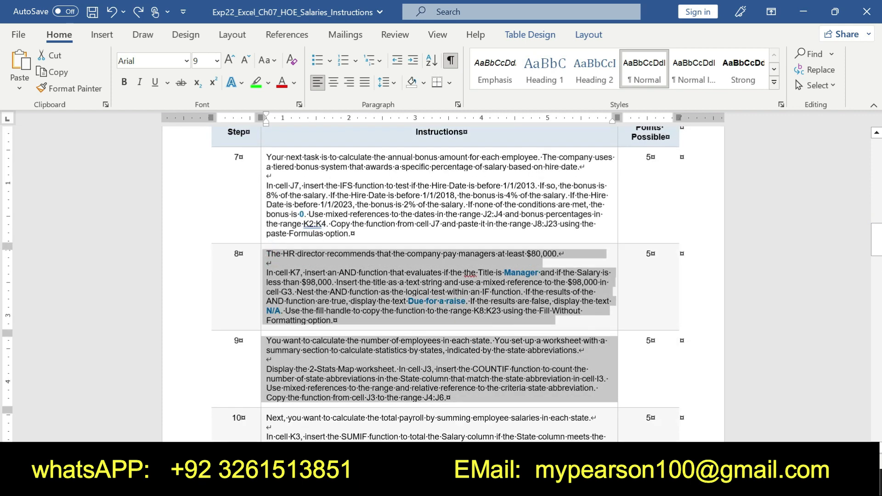
click(344, 312)
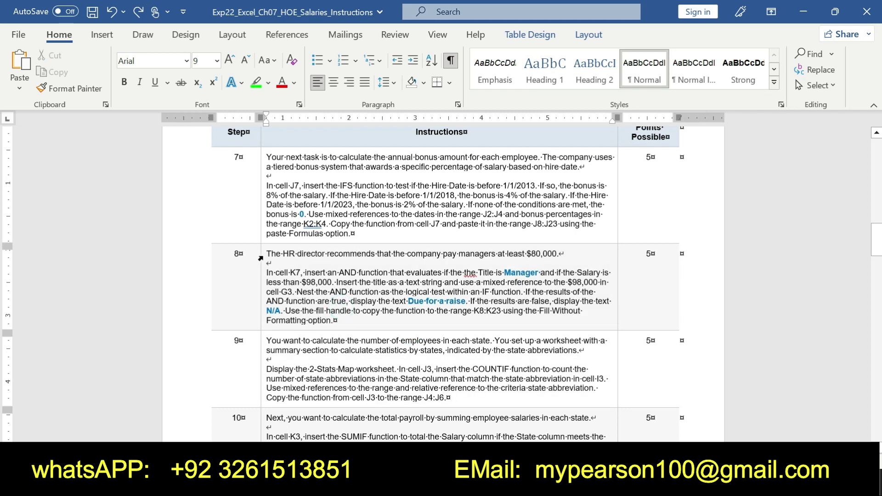
drag(265, 254, 368, 316)
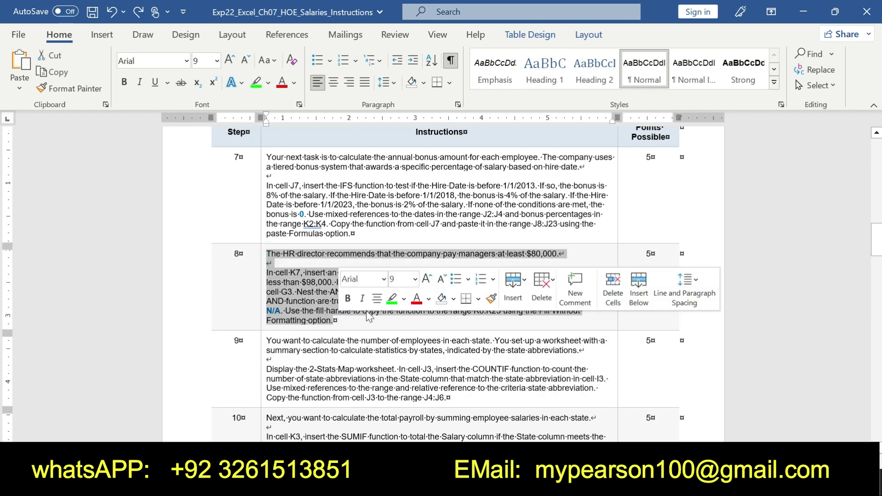
click(348, 298)
click(401, 299)
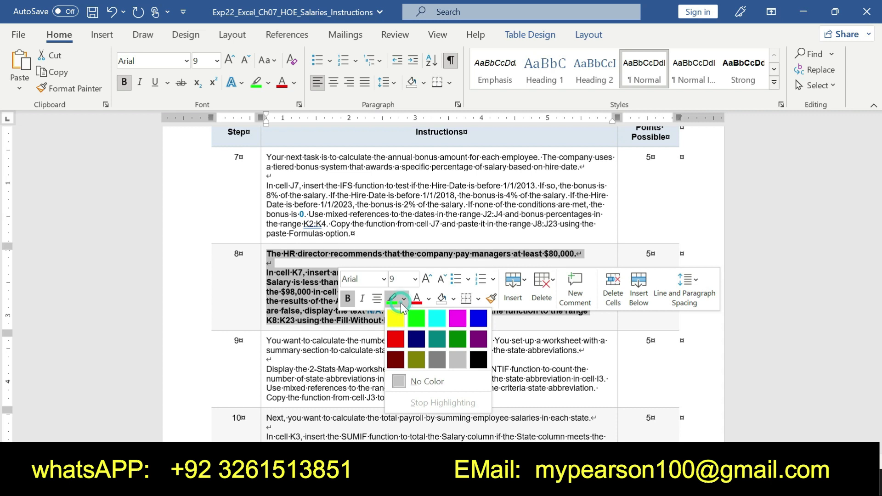
click(397, 315)
- Read through the step 8 K7 instructions, then return to the Excel workbook
click(269, 255)
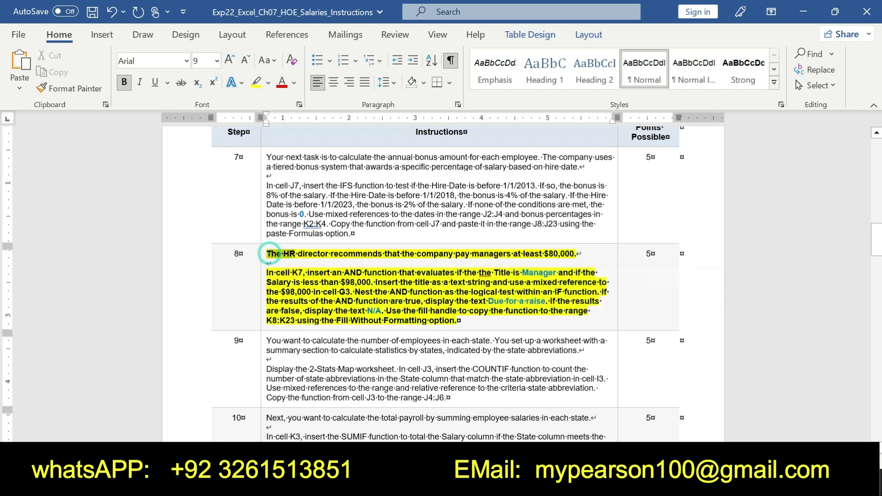
drag(269, 254, 577, 254)
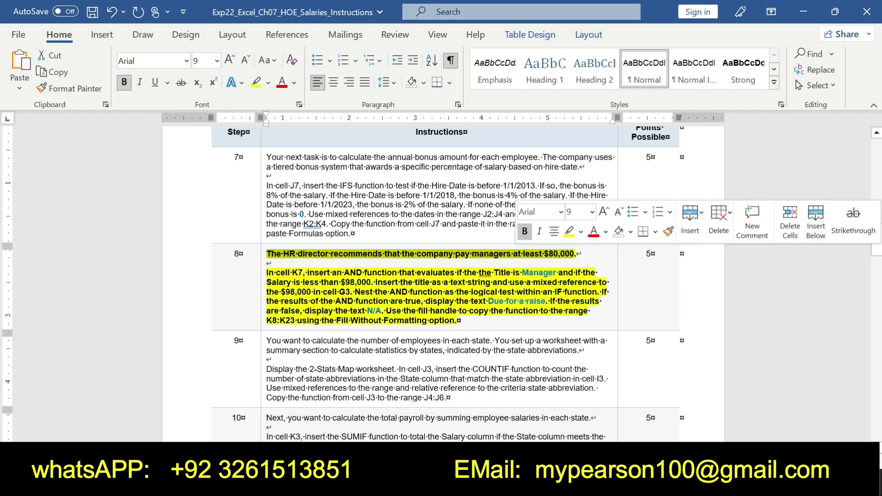
mouse_move(267, 273)
mouse_down()
mouse_move(591, 311)
mouse_move(461, 320)
mouse_up()
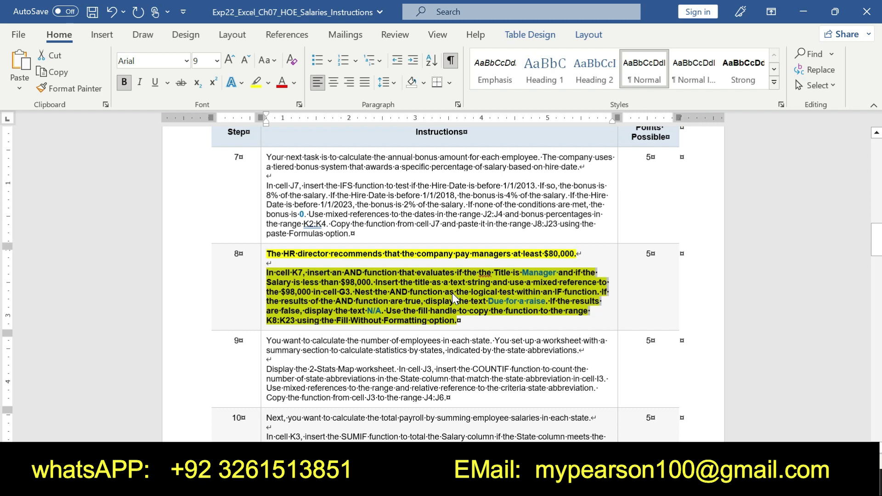
click(282, 276)
drag(269, 263, 593, 275)
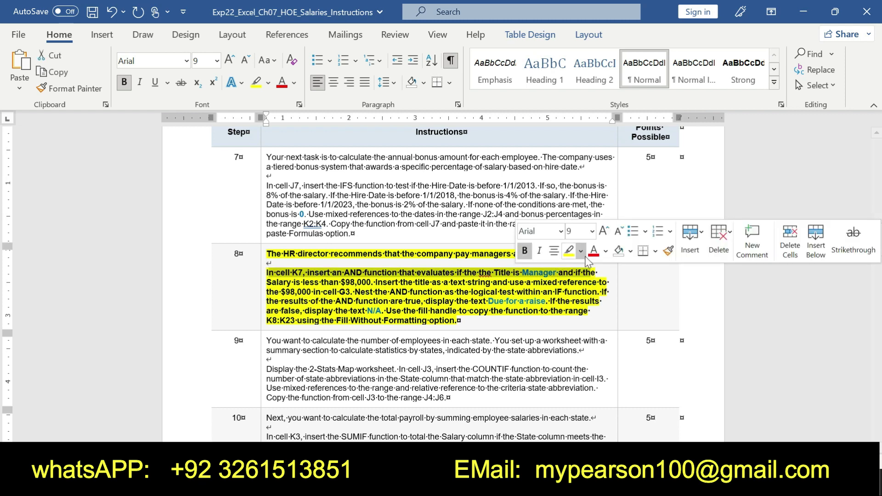
mouse_move(267, 274)
mouse_down()
mouse_move(479, 274)
mouse_move(609, 292)
mouse_up()
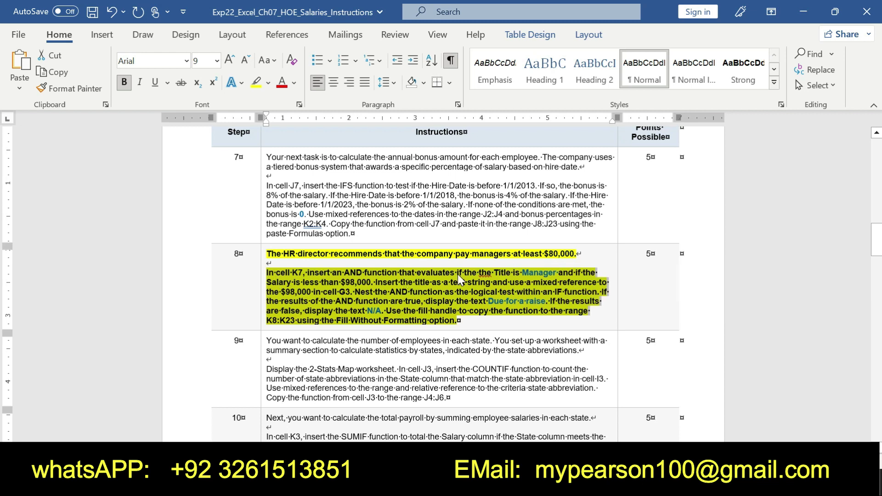
drag(494, 272, 558, 272)
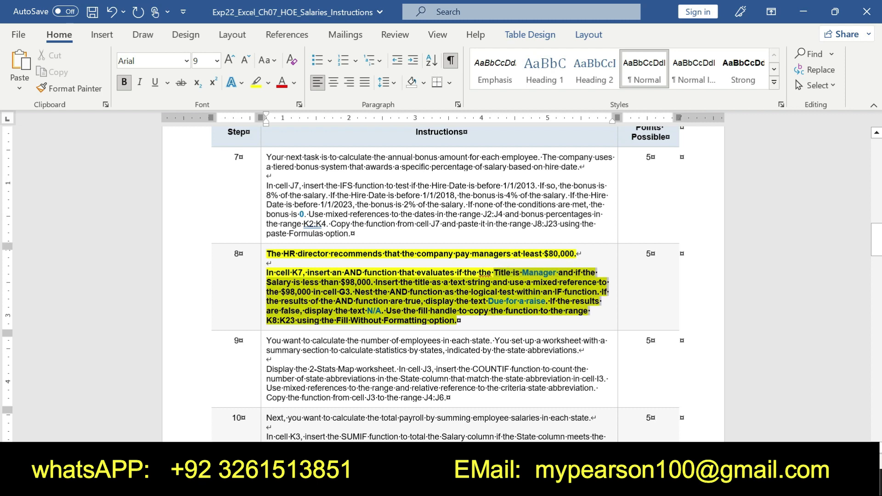
drag(558, 273, 366, 322)
key(alt+Tab)
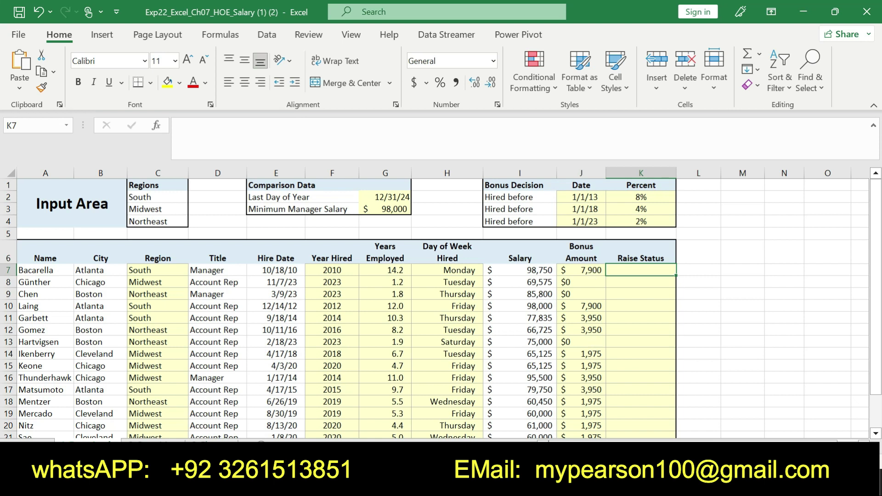
- Reread the K7 instruction about evaluating the Title in Word
key(alt+Tab)
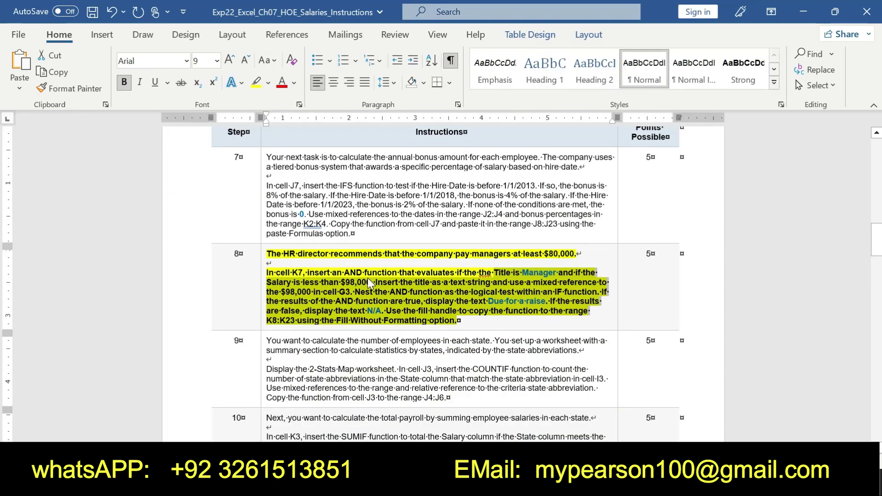
key(alt+Tab)
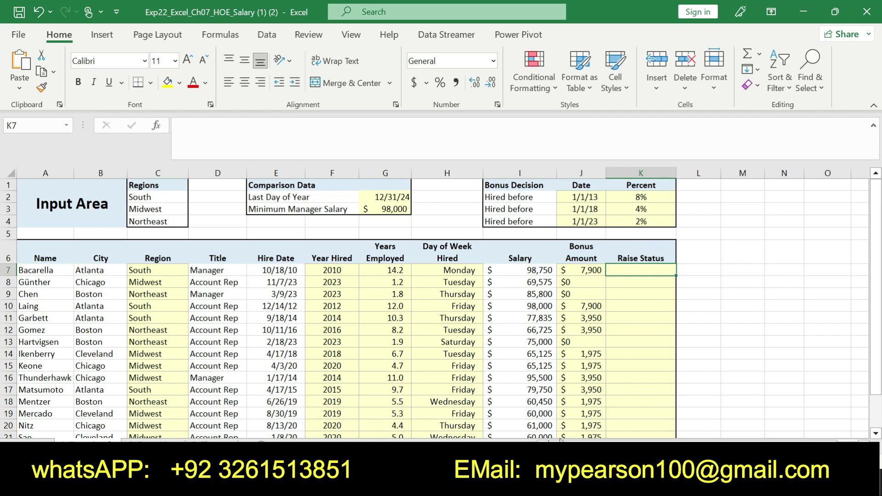
key(alt+Tab)
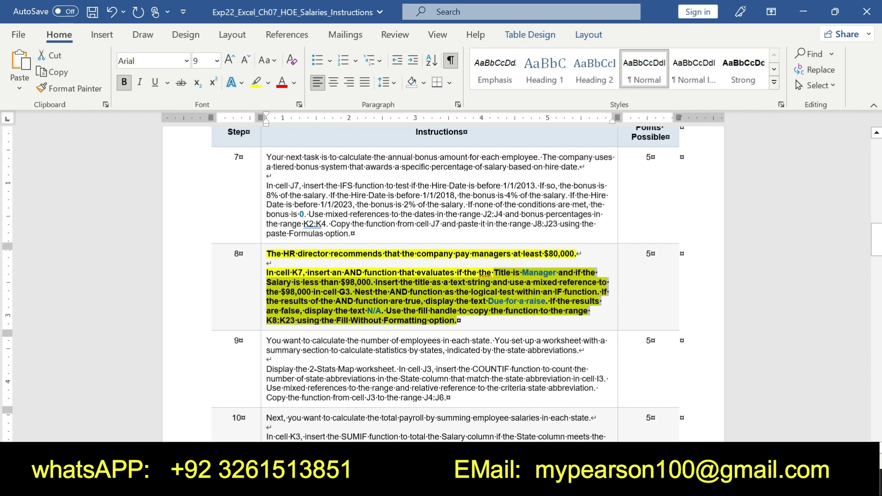
drag(457, 272, 268, 263)
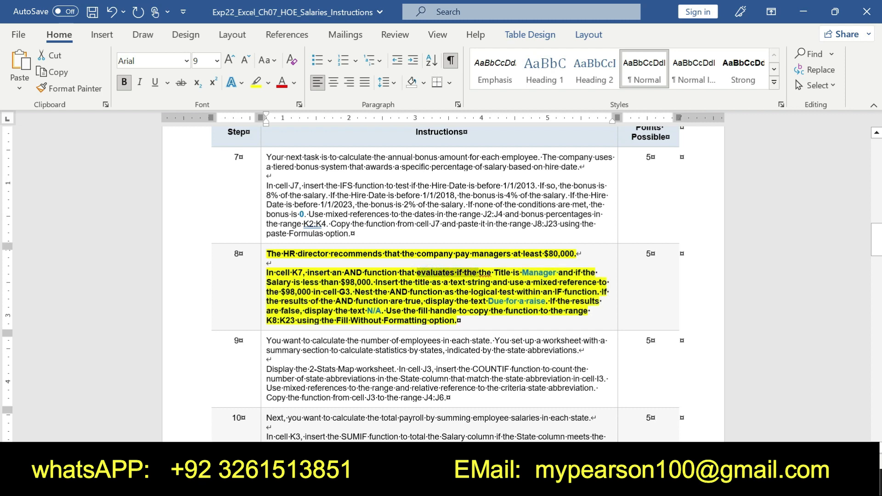
drag(416, 272, 517, 273)
key(alt+Tab)
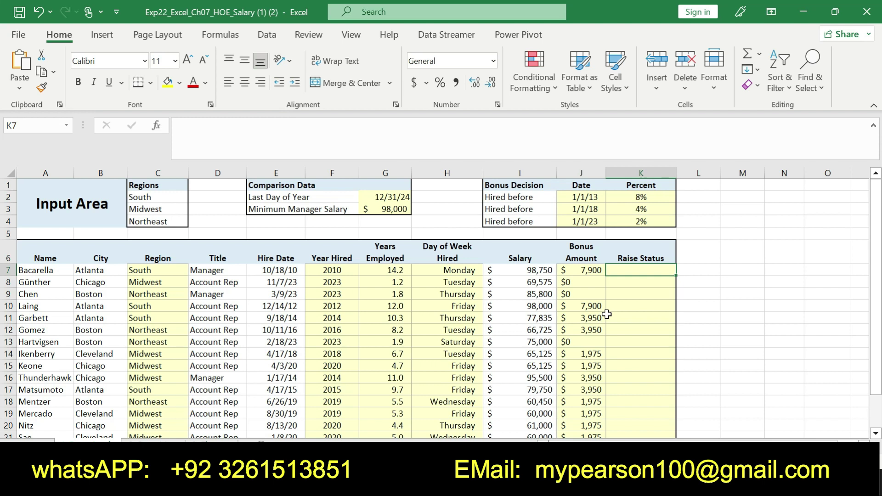
- Start =IF( in K7 and open its Function Arguments dialog
text(=)
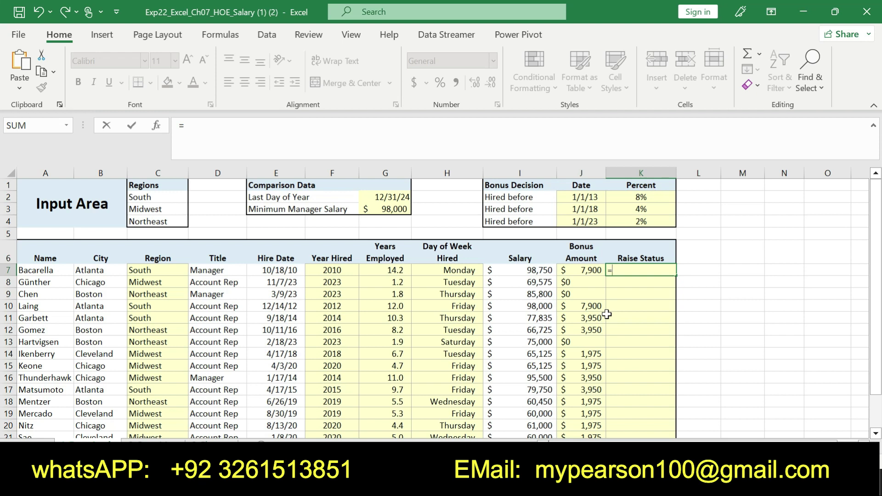
text(I)
text(F)
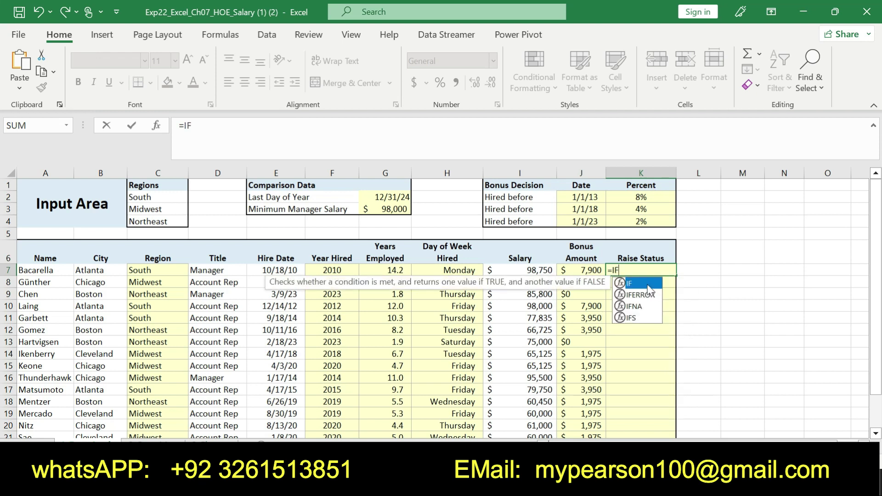
text(()
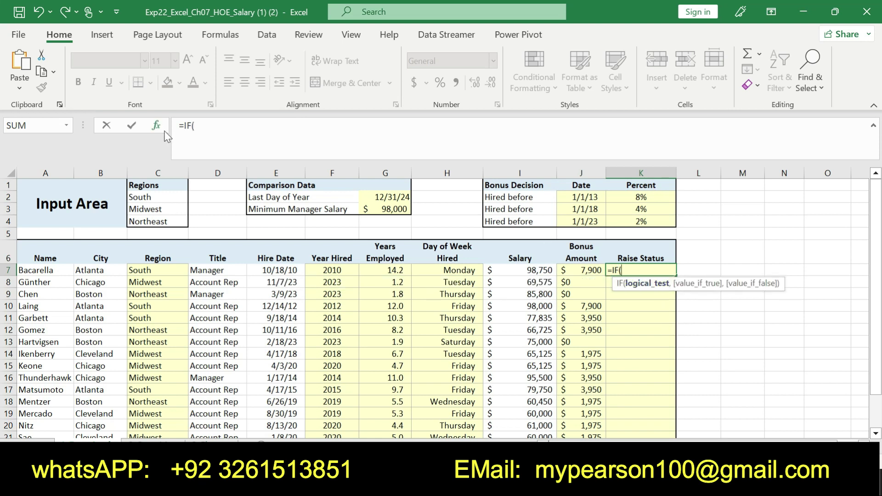
click(156, 125)
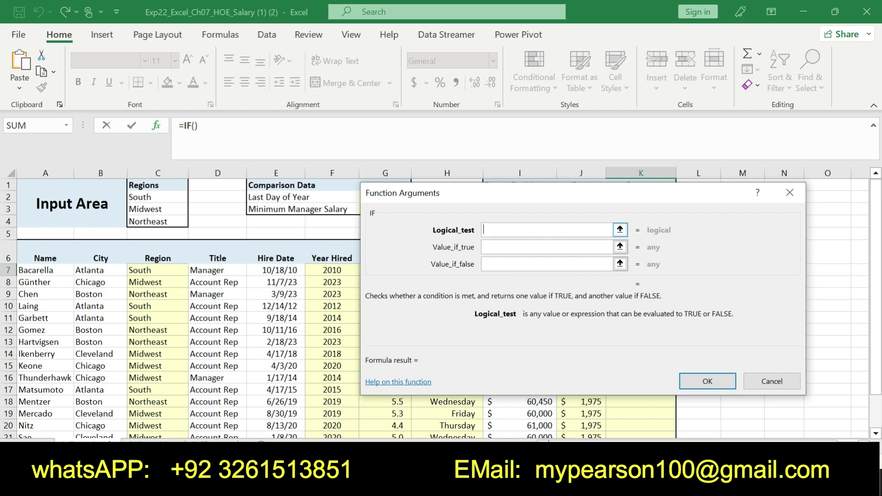
- Enter AND(D7="Manager",I7<98000) as the IF logical test, copying Manager from the instructions
text(AND()
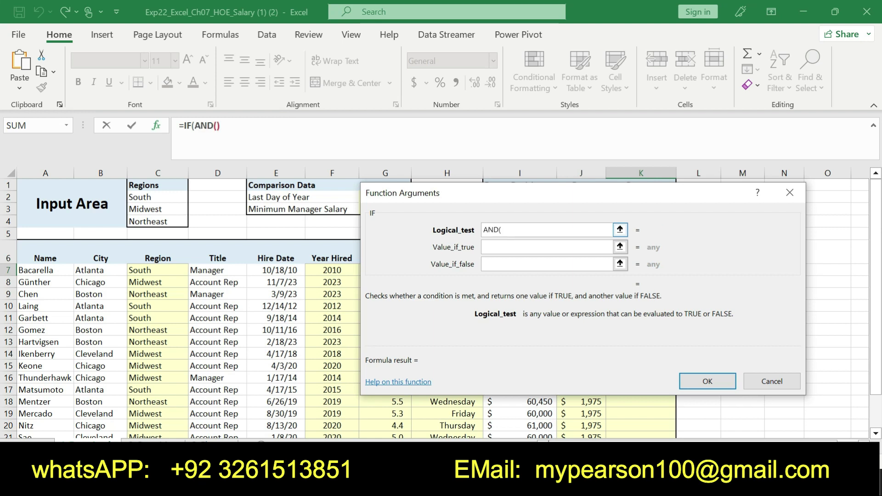
text(D7)
text(=)
text(")
key(alt+Tab)
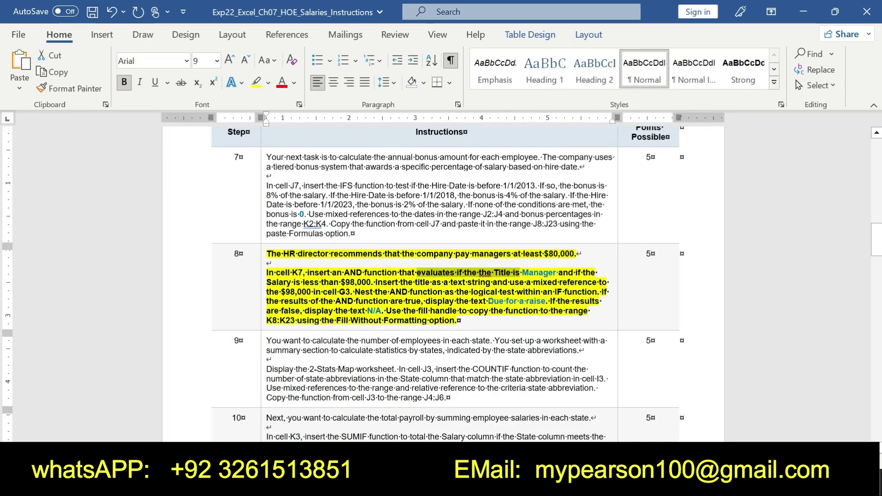
drag(522, 273, 553, 272)
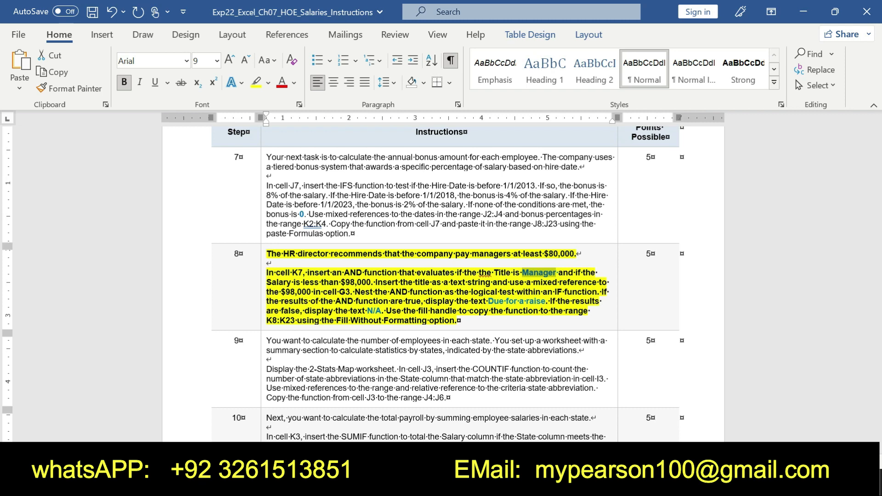
key(alt+Tab)
text(Manager)
text(")
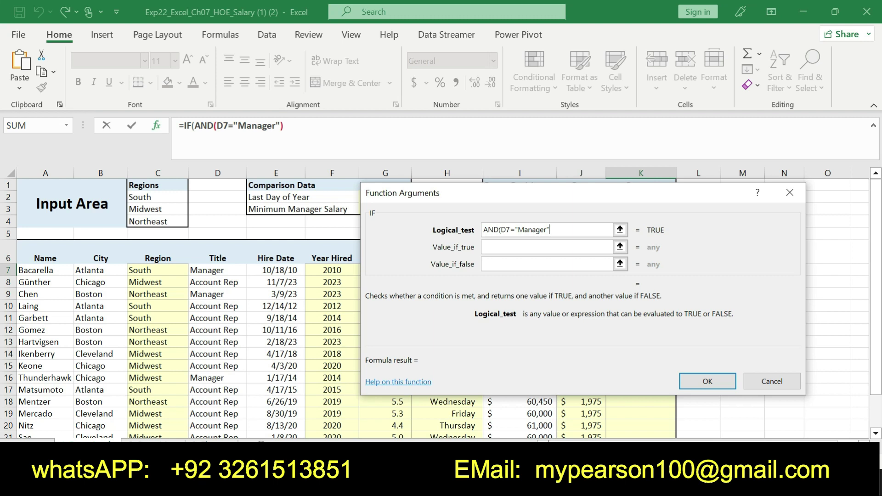
text(,I7<)
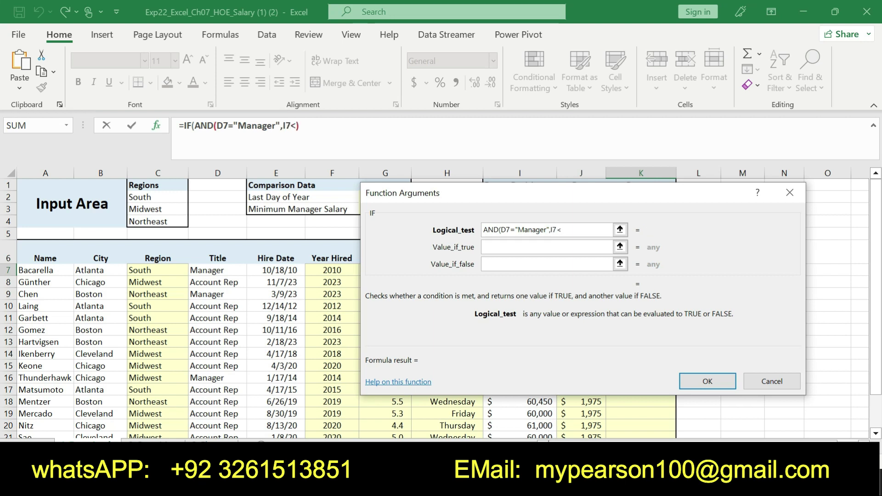
text(98000)
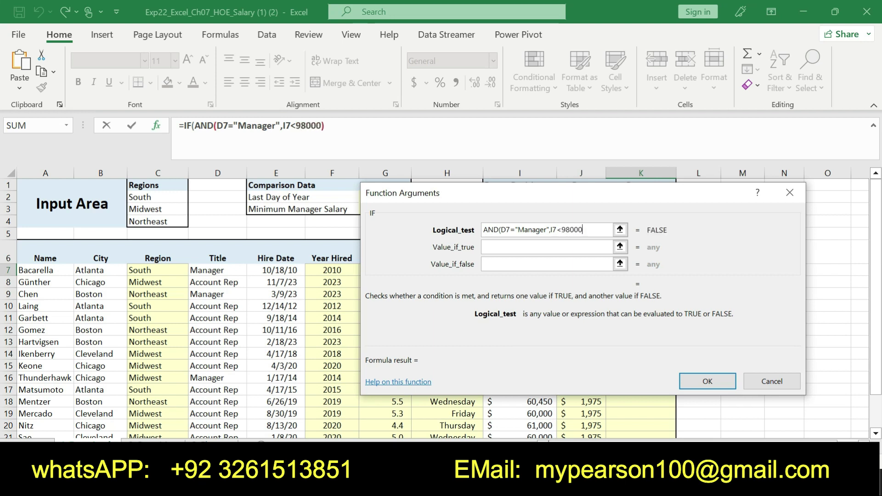
text())
key(BackSpace)
click(515, 248)
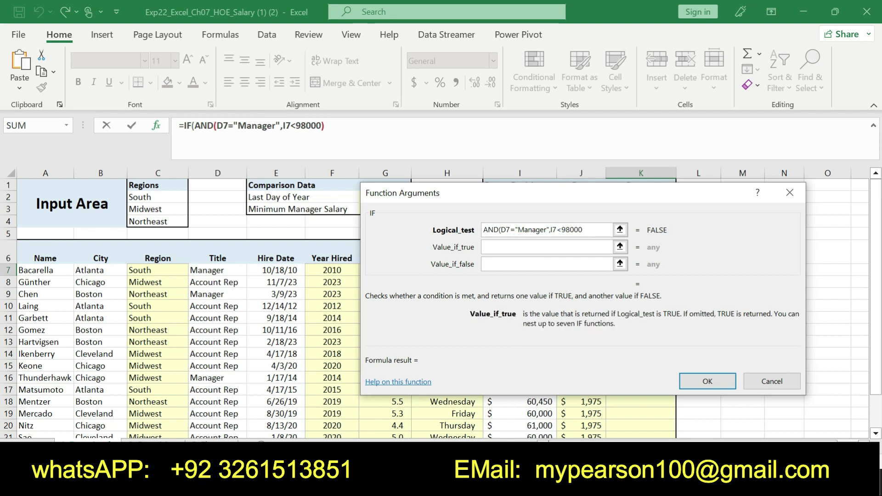
key(alt+Tab)
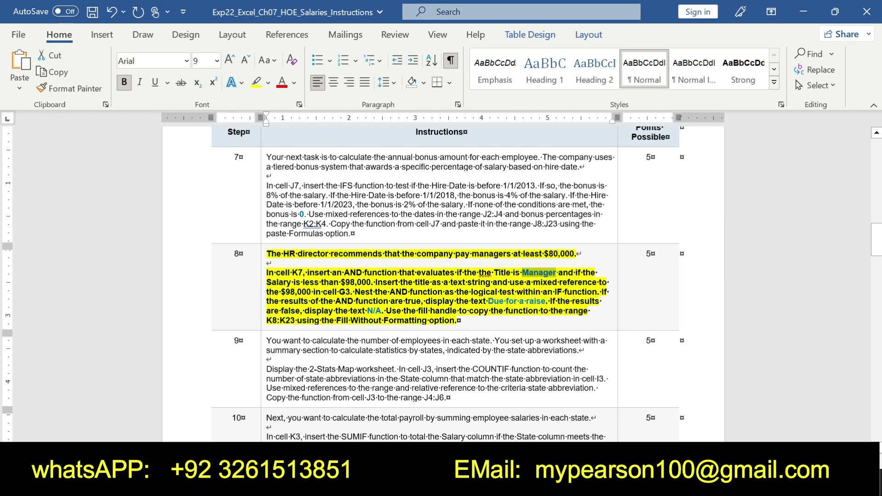
mouse_move(376, 282)
mouse_down()
mouse_move(607, 292)
mouse_move(589, 311)
mouse_up()
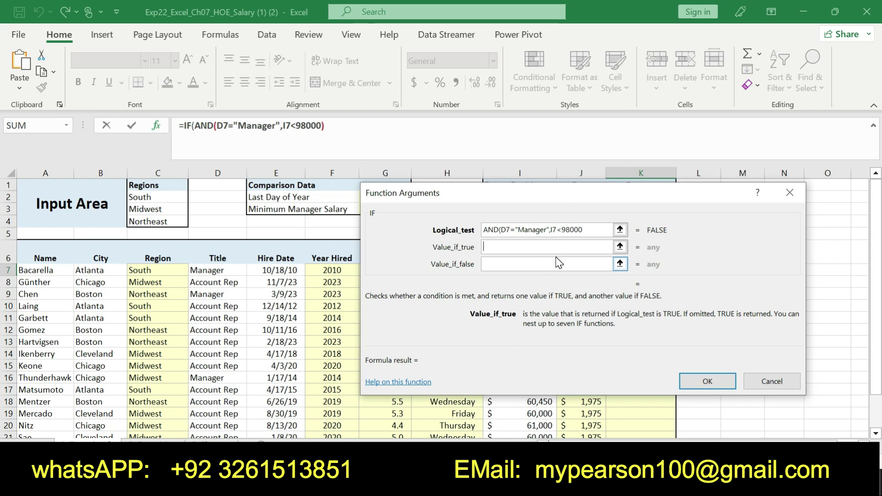
- Copy "Due for a raise" from the instructions into Value_if_true, wrapped in quotes
key(alt+Tab)
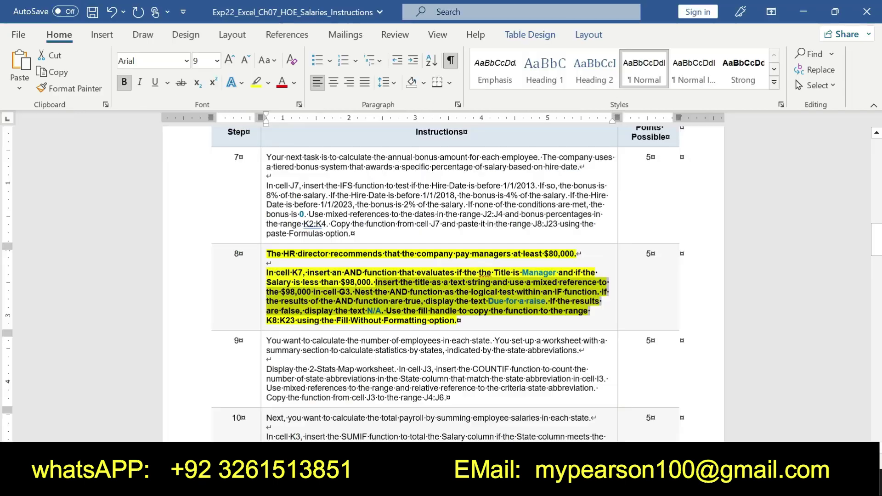
click(489, 300)
drag(488, 301, 545, 301)
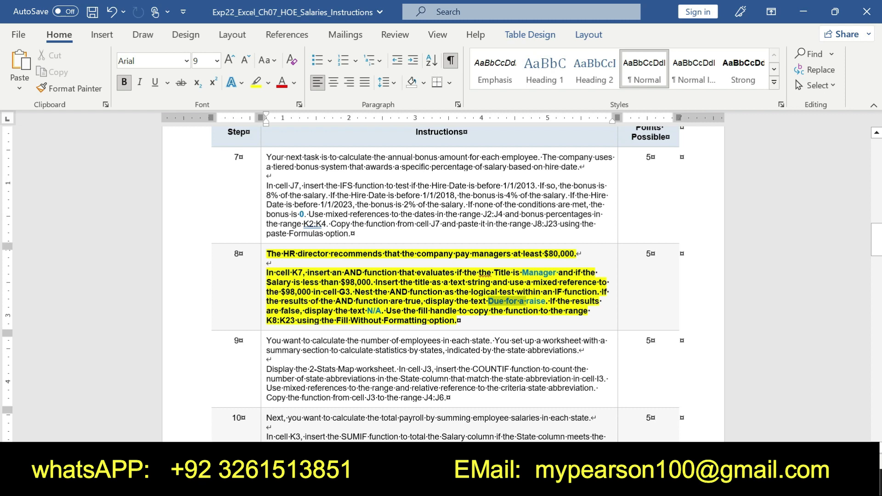
key(ctrl+c)
key(alt+Tab)
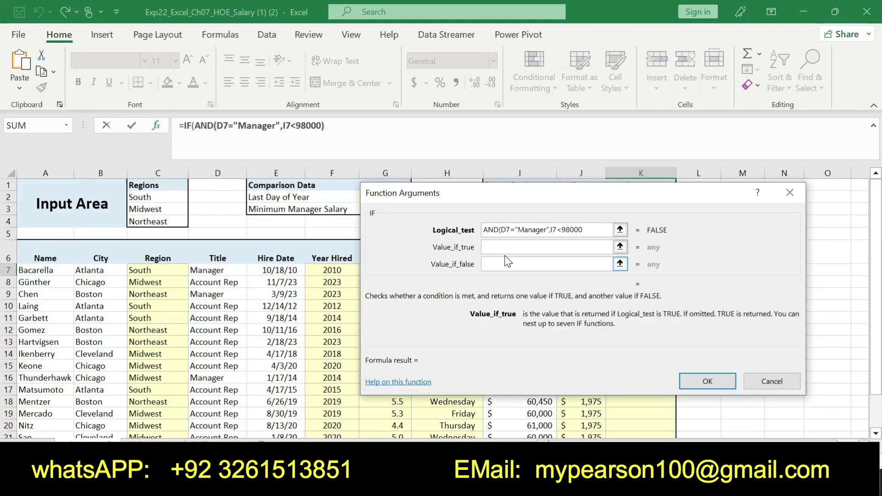
key(ctrl+v)
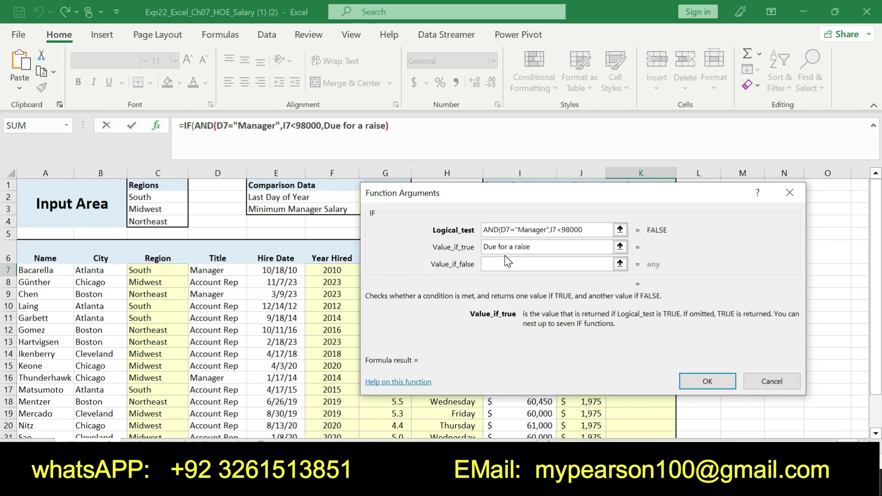
click(485, 247)
click(486, 247)
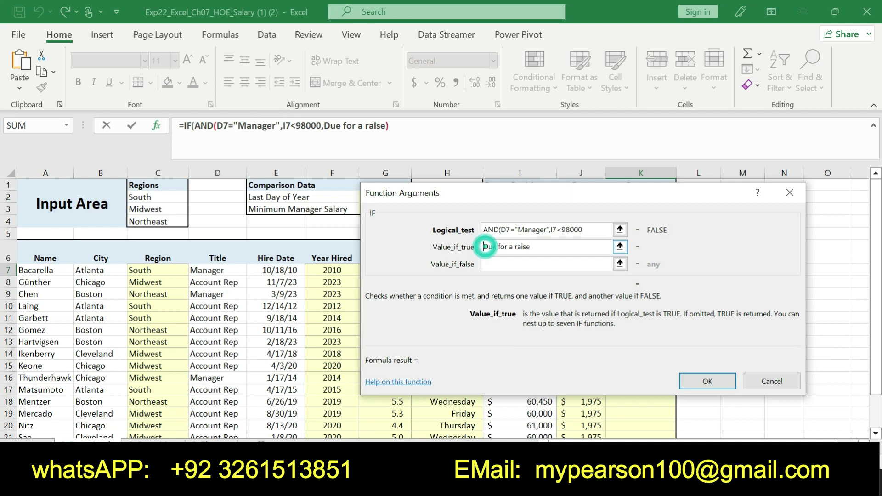
text(")
click(536, 247)
text(")
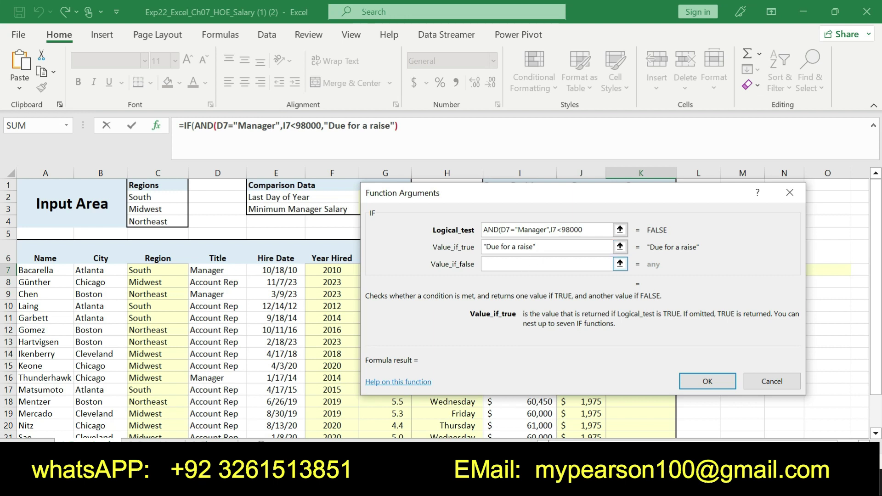
- Enter "N/A" as the IF formula's Value_if_false
click(510, 264)
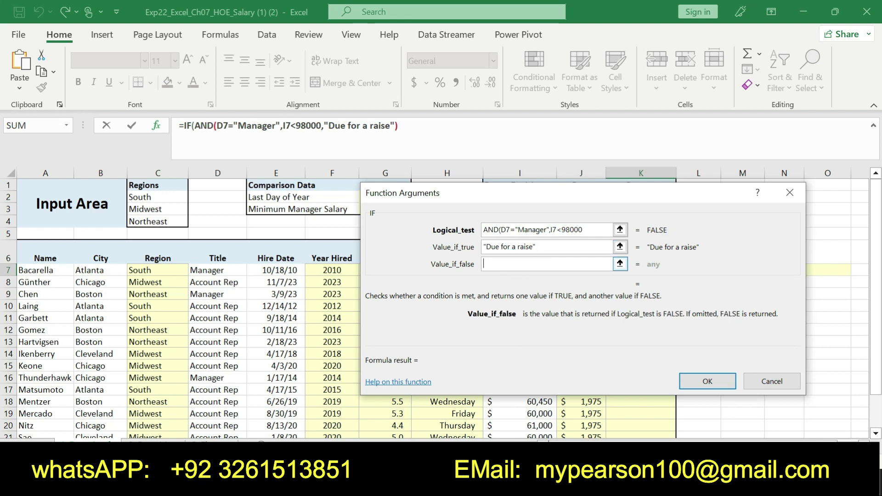
text(")
text(n/)
text(a)
key(BackSpace)
key(BackSpace)
key(BackSpace)
text(N/A)
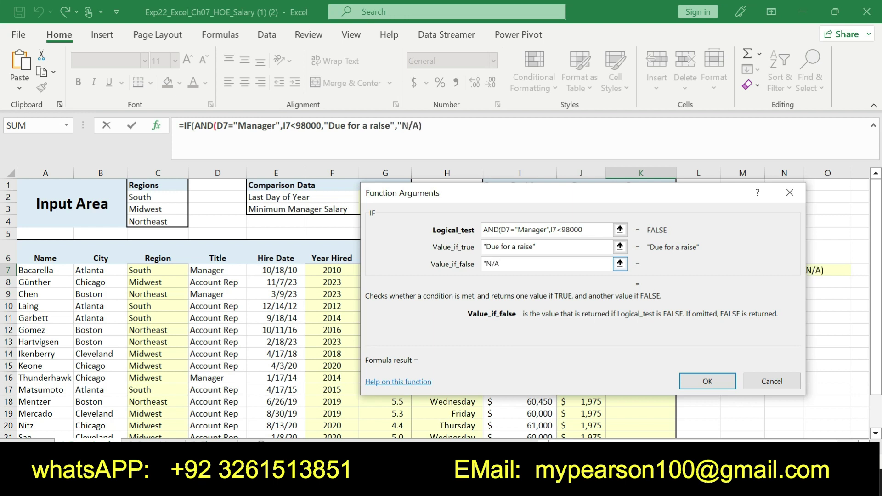
text(")
- Confirm the IF arguments for K7 and dismiss the missing-parenthesis warning
click(699, 384)
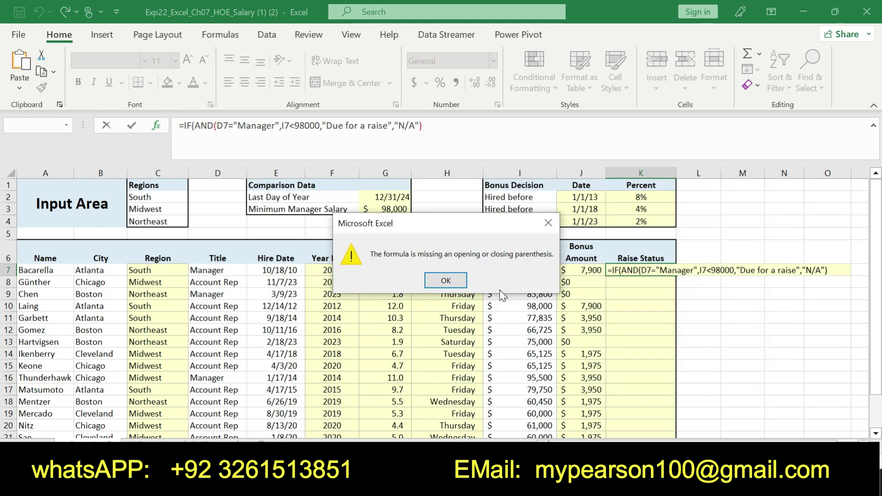
click(548, 224)
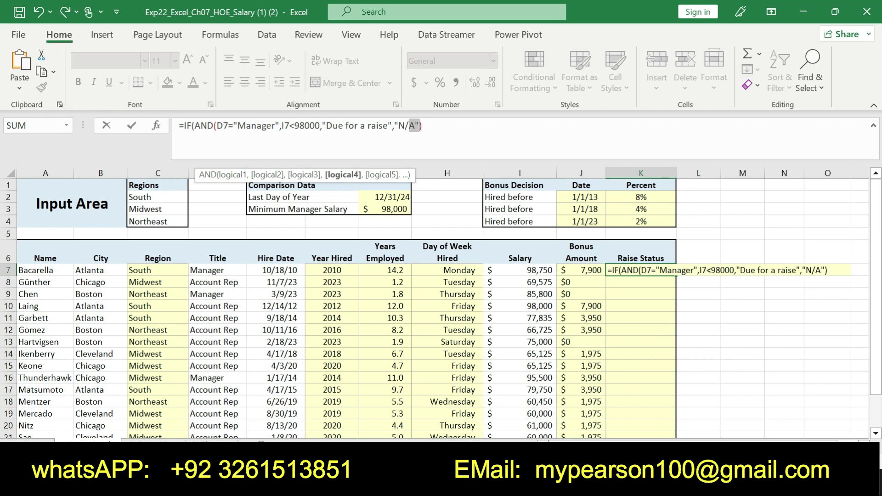
- Strip the quotes from the fourth AND argument N/A, retry, and dismiss the parenthesis warning
click(422, 125)
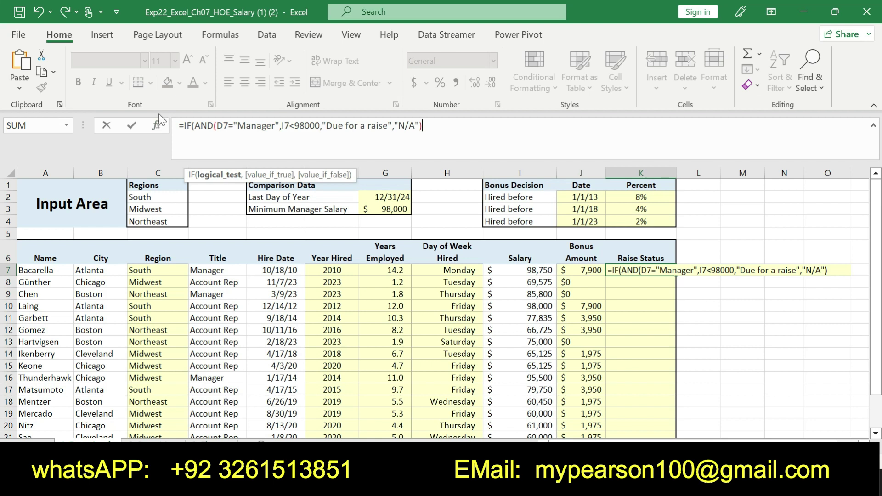
click(156, 126)
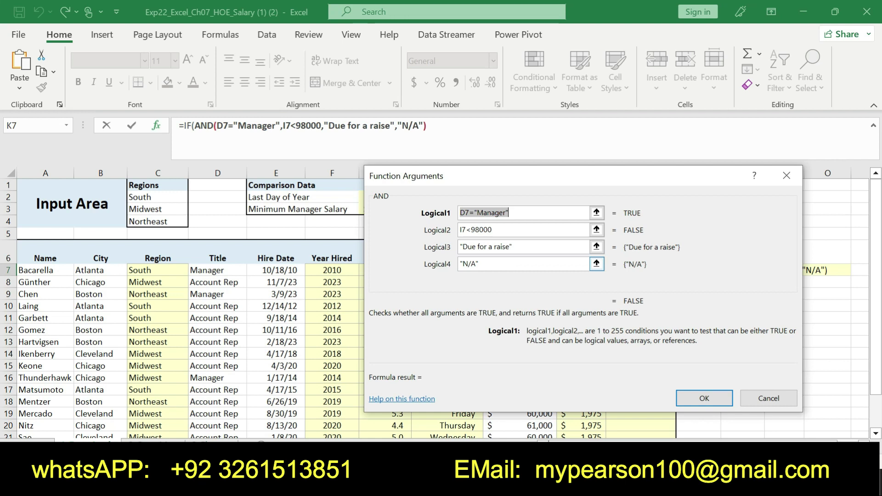
click(513, 265)
key(BackSpace)
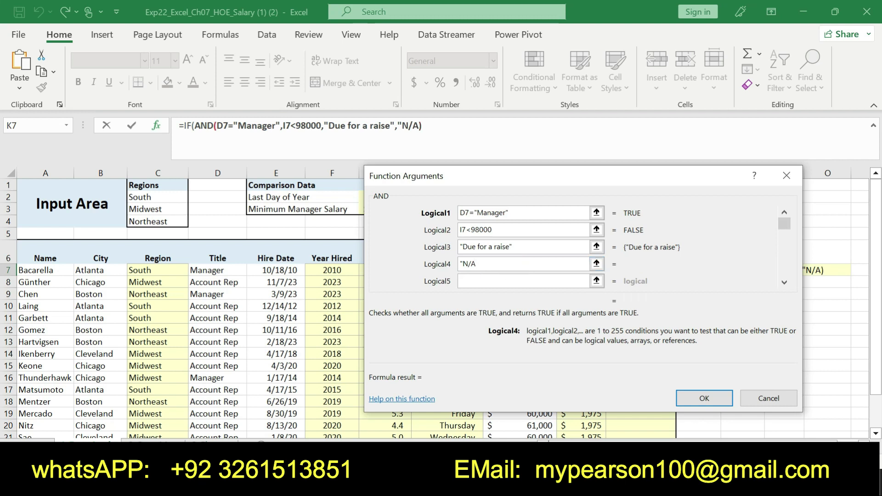
click(462, 263)
key(BackSpace)
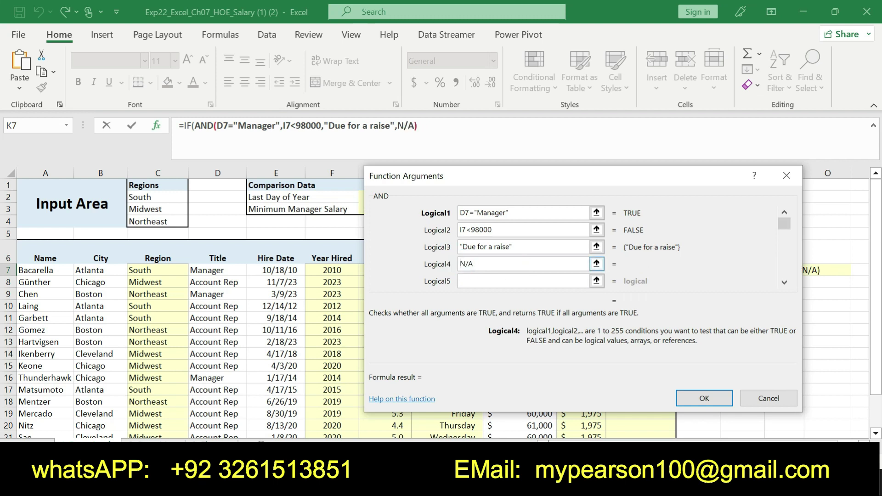
click(685, 399)
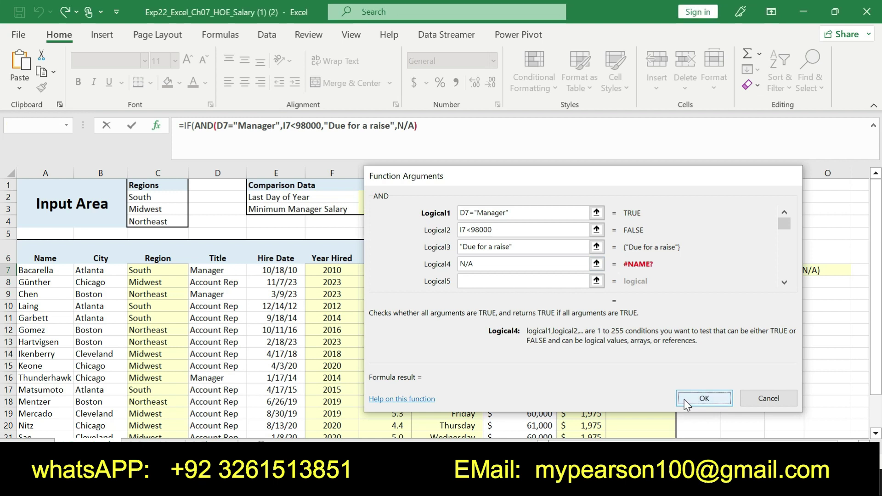
click(548, 223)
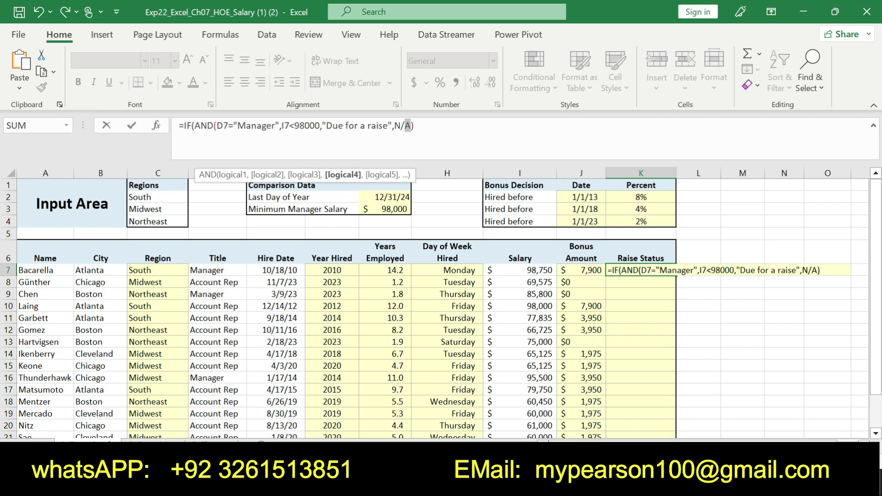
- Re-enter N/A as the fourth AND argument and confirm the K7 formula again
click(156, 125)
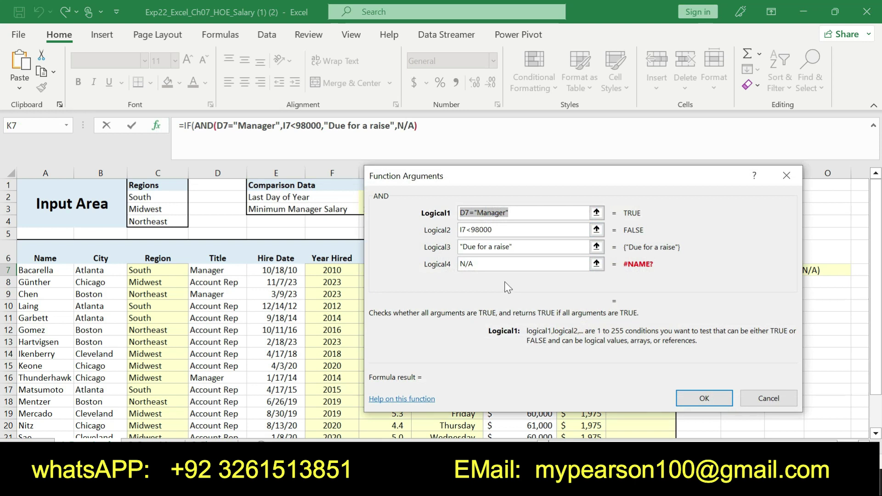
click(491, 260)
key(BackSpace)
key(BackSpace)
key(BackSpace)
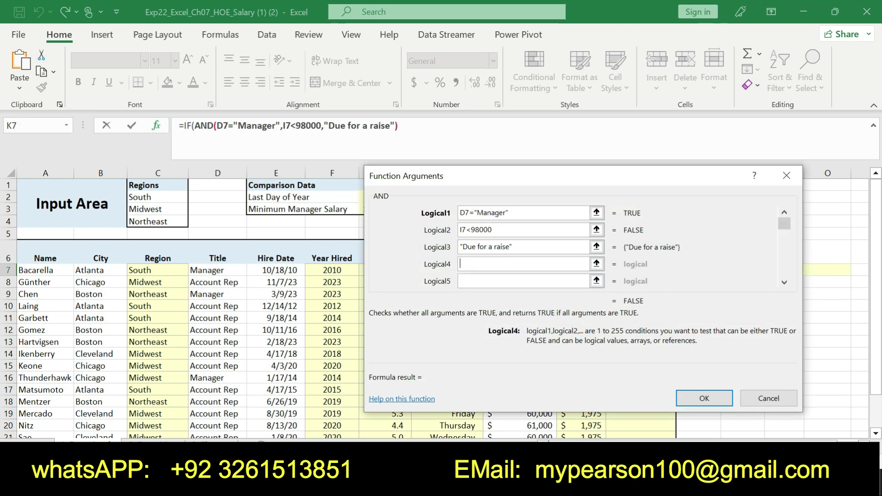
text(")
text(N)
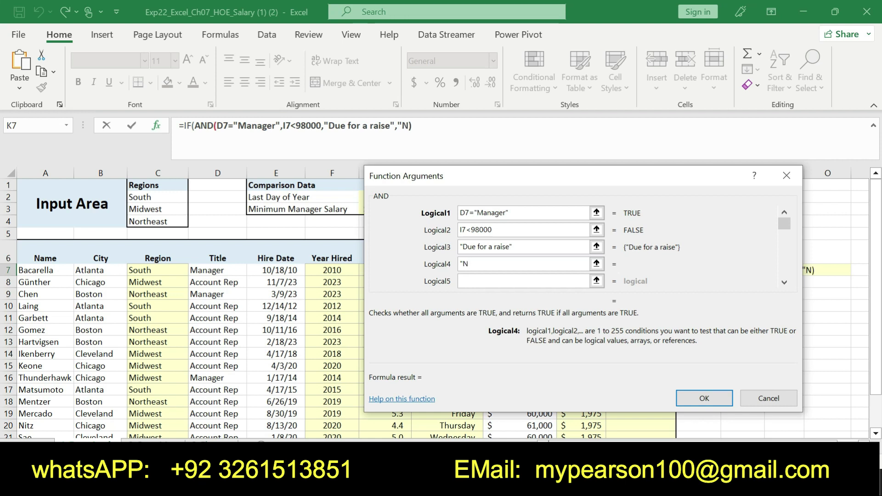
text(/A)
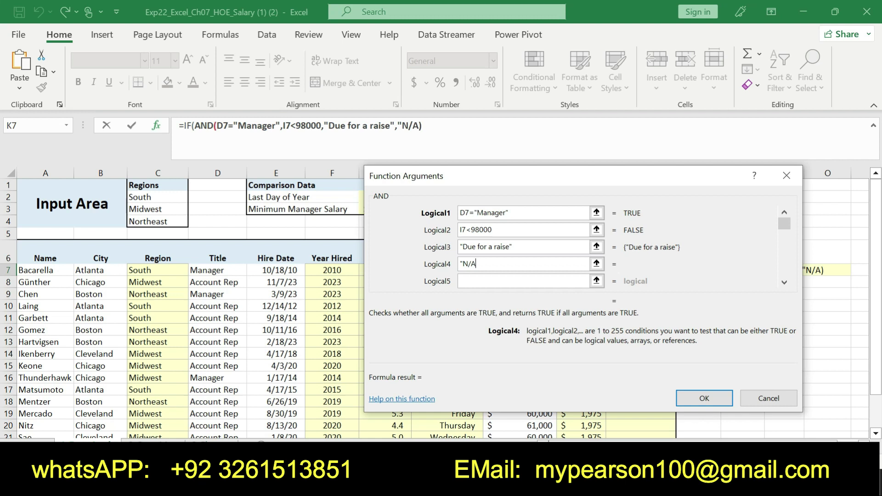
text(")
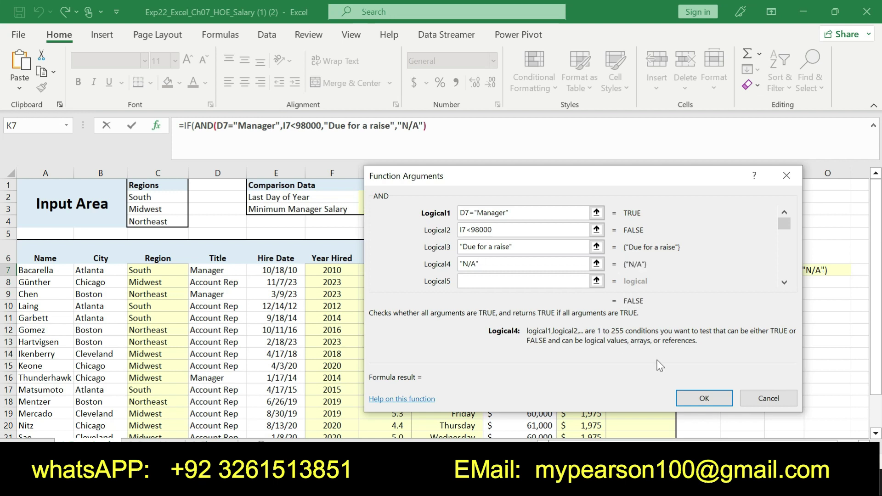
click(703, 398)
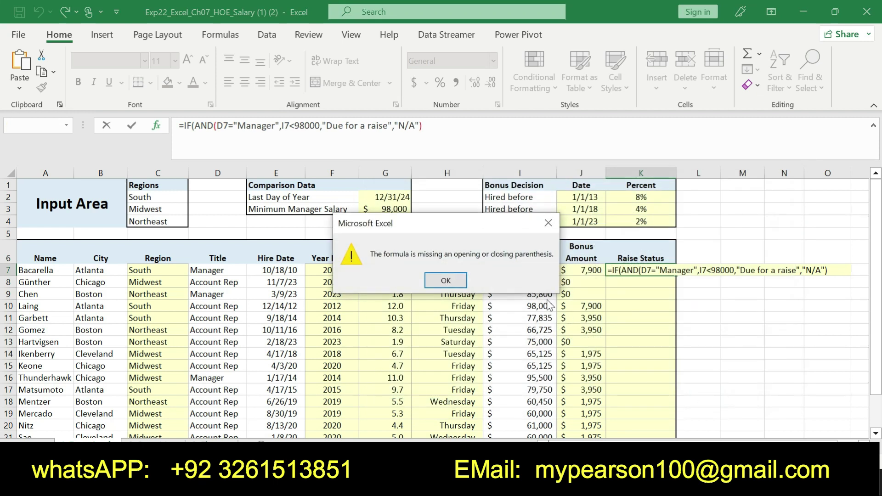
- Dismiss the parenthesis error, reopen the AND arguments, and check the Word instructions for step 8
click(447, 280)
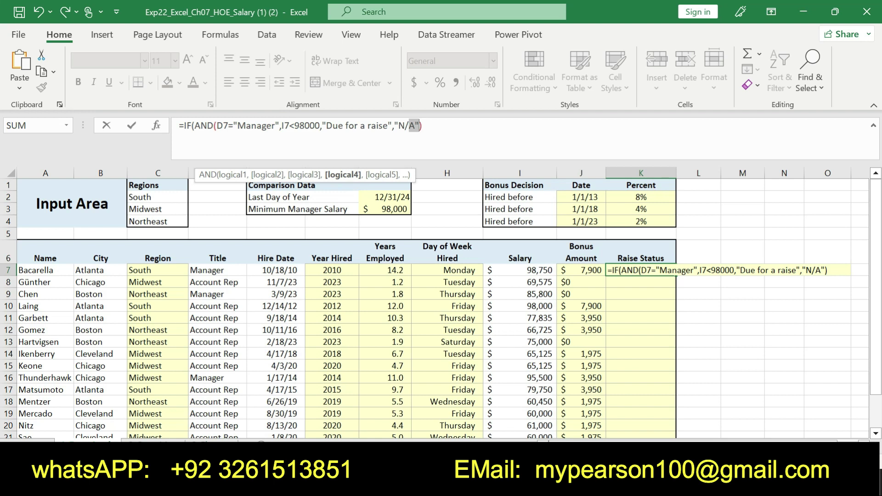
click(156, 125)
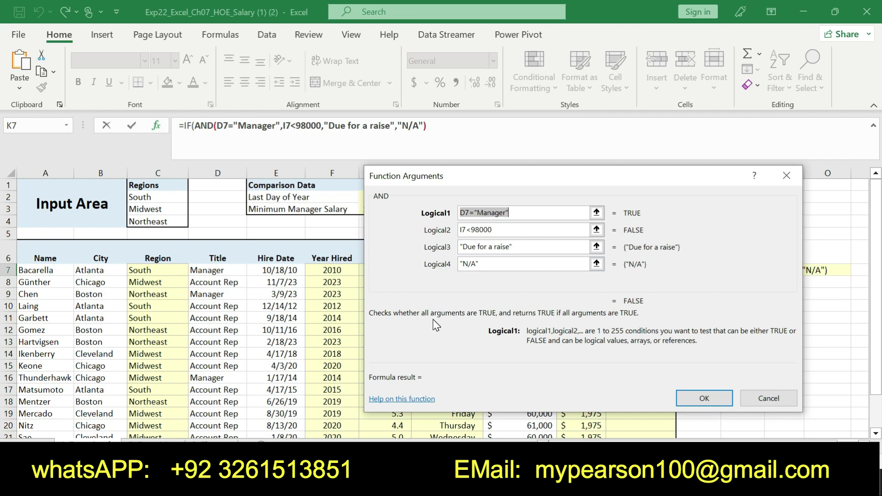
key(alt+Tab)
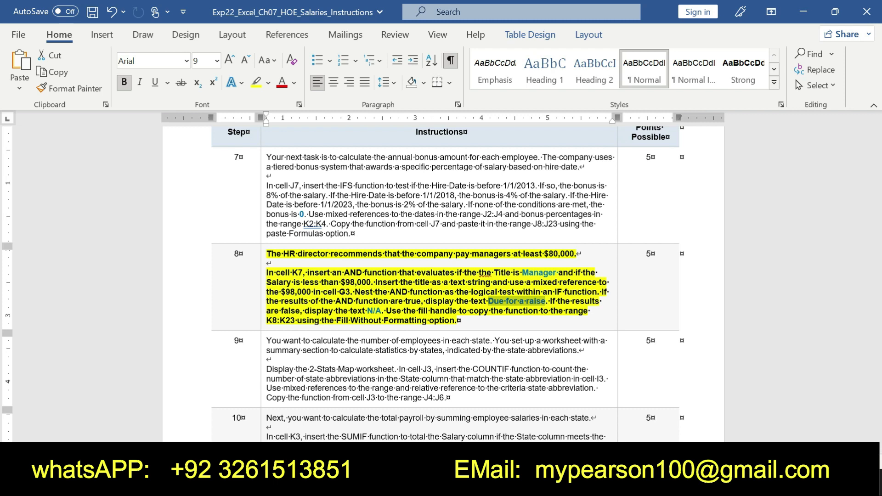
- Return from Word to Excel's AND Function Arguments dialog
key(alt+Tab)
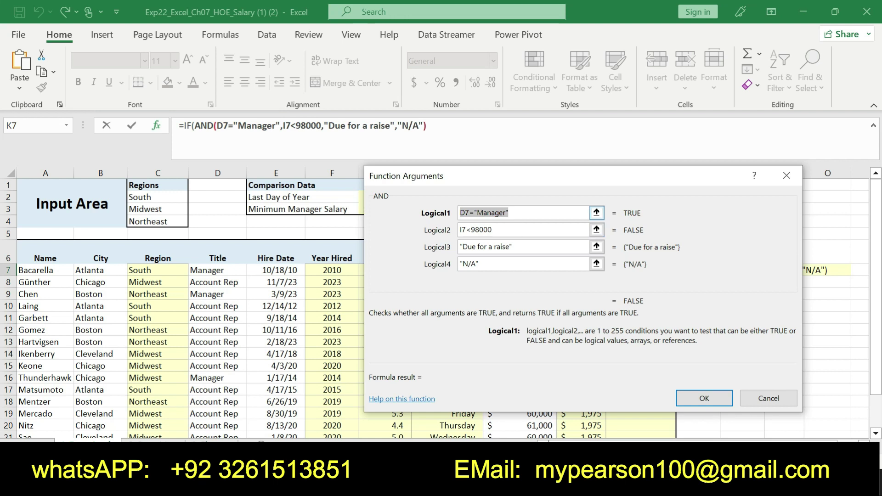
- Add the missing ) after 98000 so K7 commits =IF(AND(D7="Manager",I7<98000),"Due for a raise","N/A")
click(509, 212)
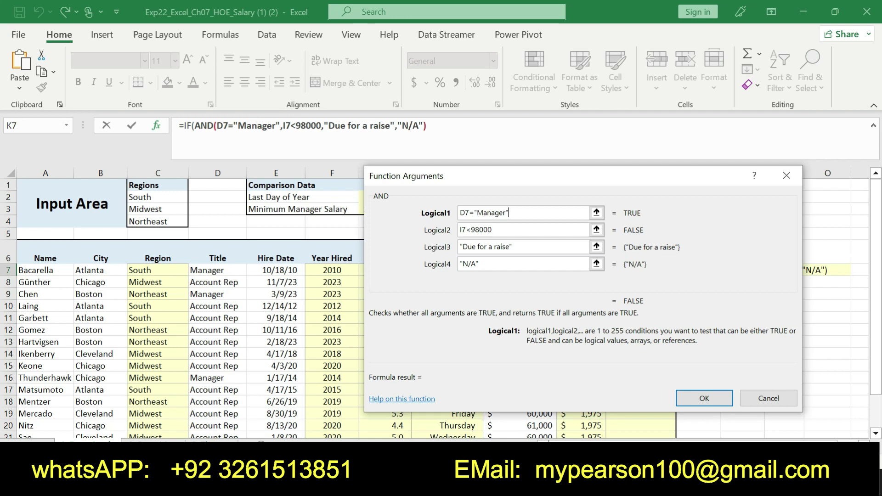
double_click(307, 126)
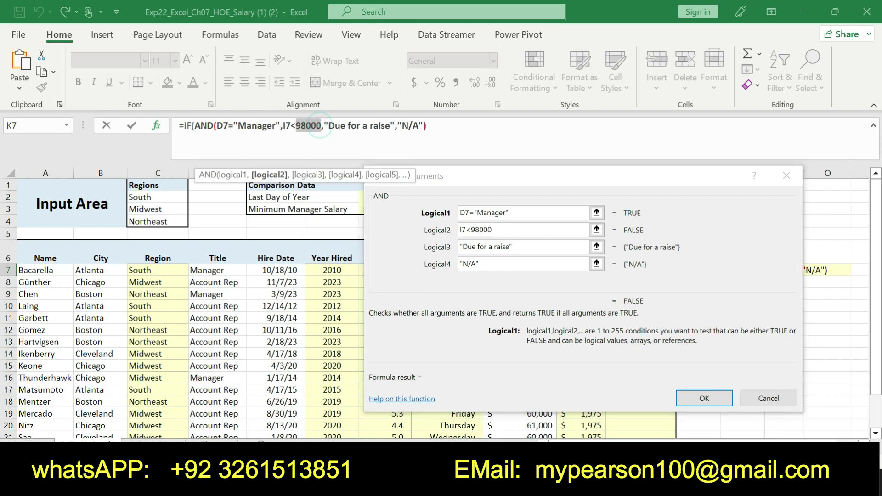
text())
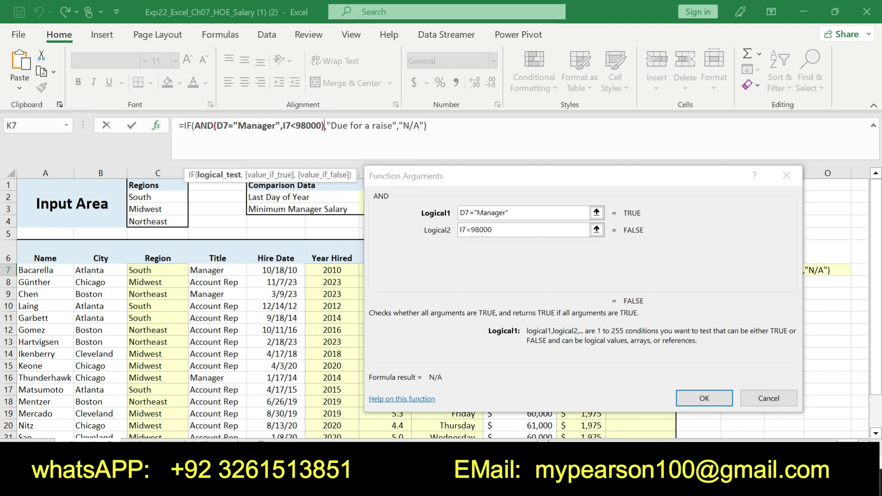
click(436, 125)
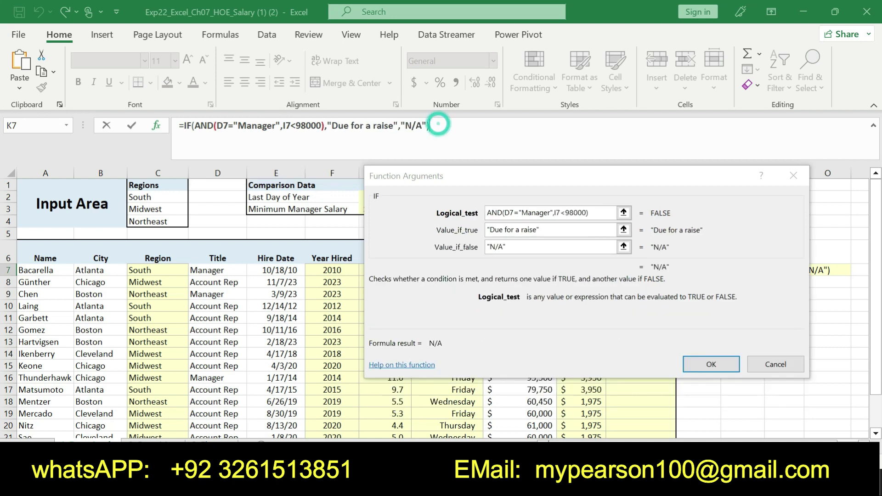
key(Return)
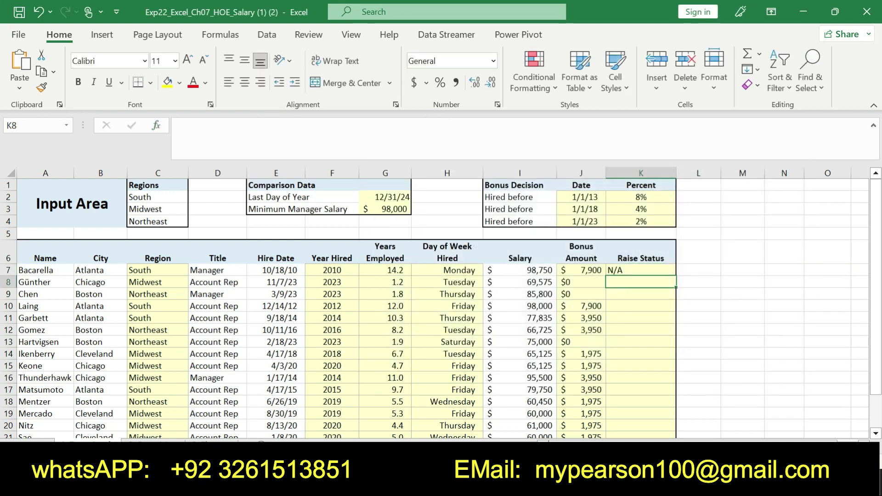
- Fill K7's IF(AND) Raise Status formula down through K23, checking the Word instructions
click(625, 270)
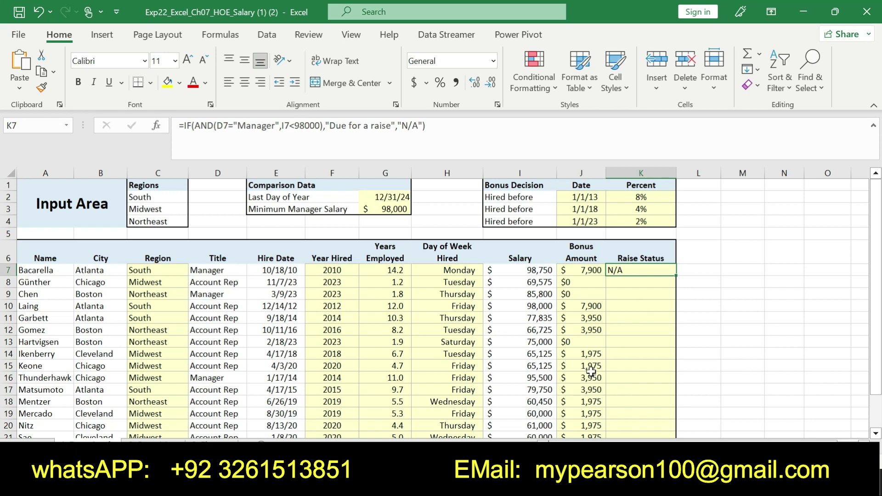
key(alt+Tab)
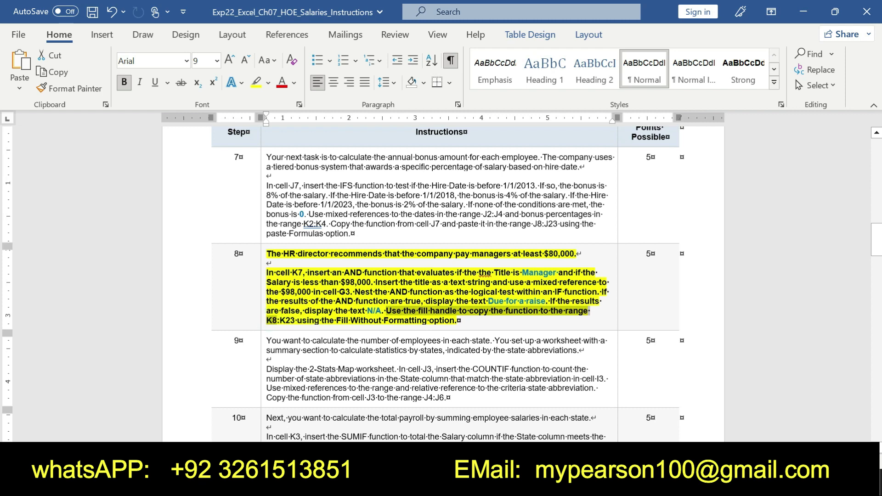
key(alt+Tab)
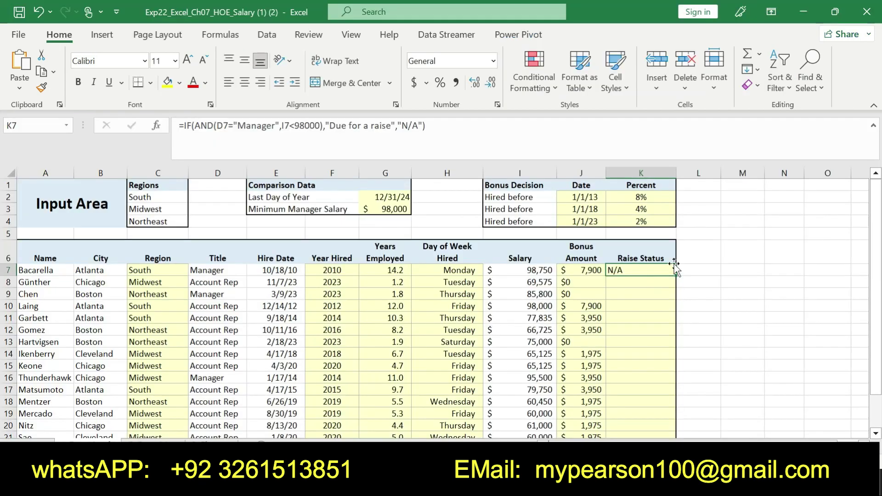
mouse_move(678, 278)
mouse_down()
mouse_move(676, 434)
mouse_move(662, 419)
mouse_up()
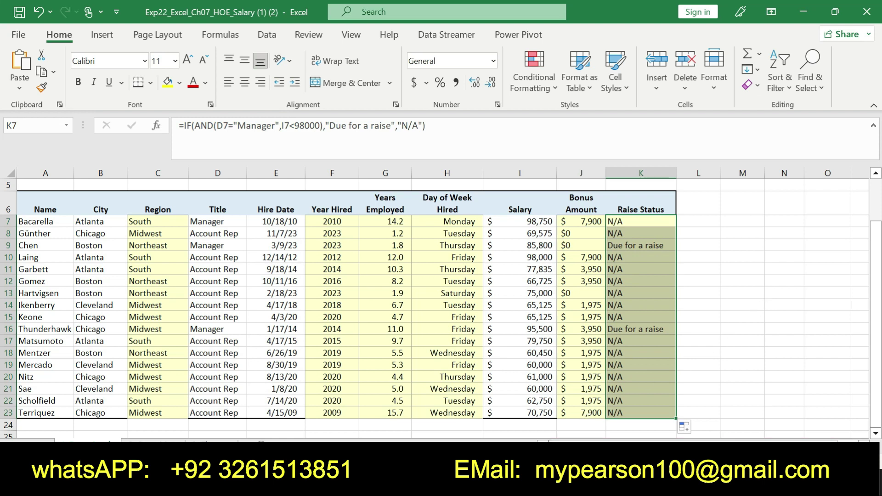
key(alt+Tab)
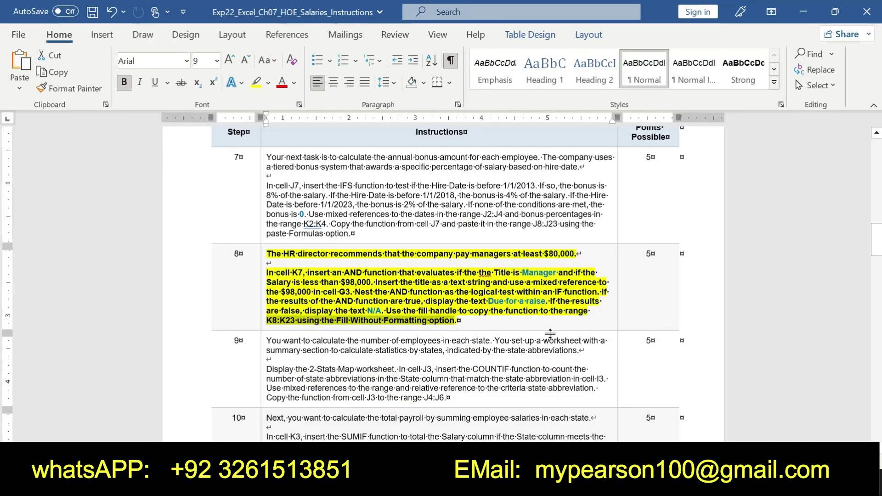
- Remove step 8's emphasis and make the step 9 instructions bold
key(ctrl+z)
key(ctrl+z)
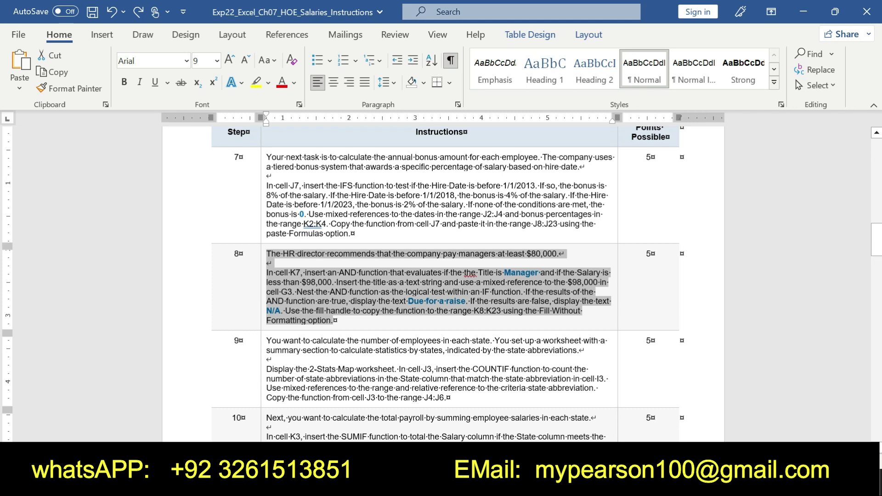
drag(267, 341, 449, 382)
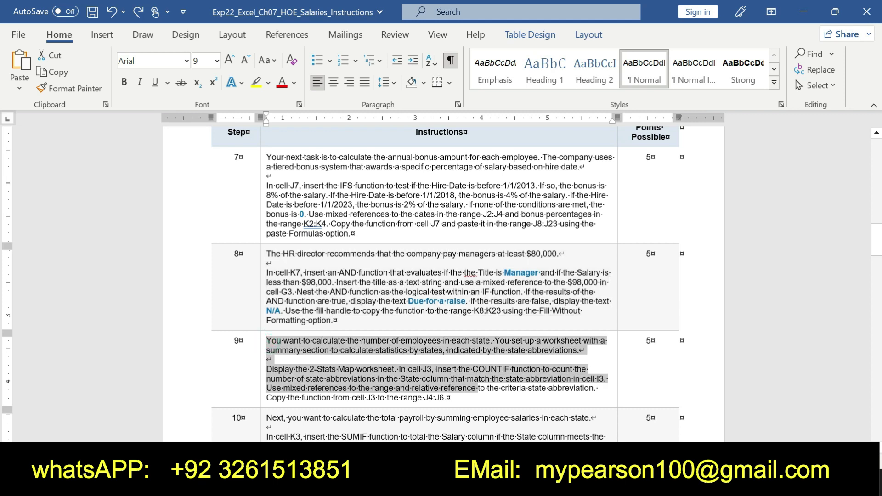
click(458, 372)
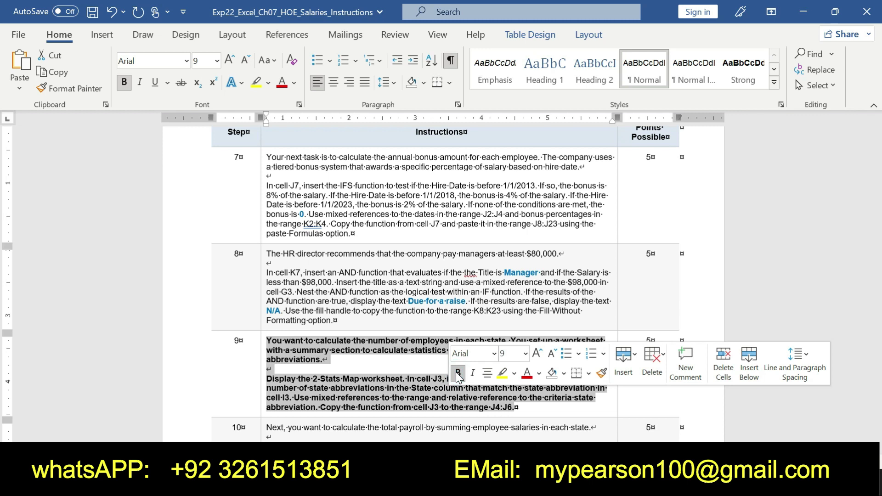
- Highlight step 9's text through "insert the COUNTIF function" in yellow
click(271, 377)
drag(267, 378, 558, 379)
click(553, 355)
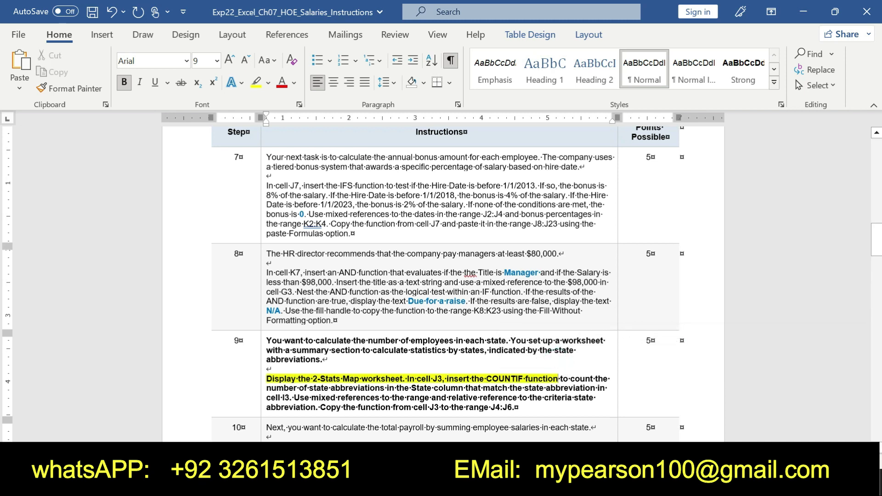
drag(267, 378, 402, 379)
mouse_move(267, 379)
mouse_down()
mouse_move(569, 375)
mouse_move(596, 398)
mouse_up()
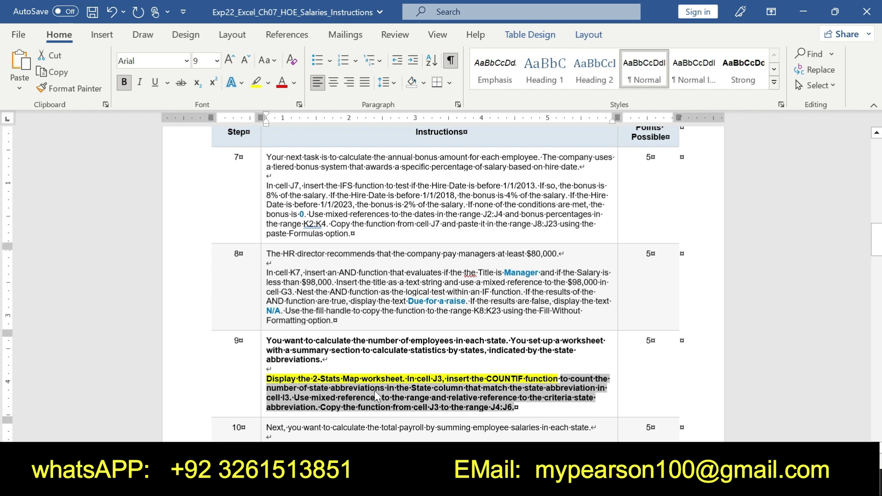
drag(266, 379, 518, 407)
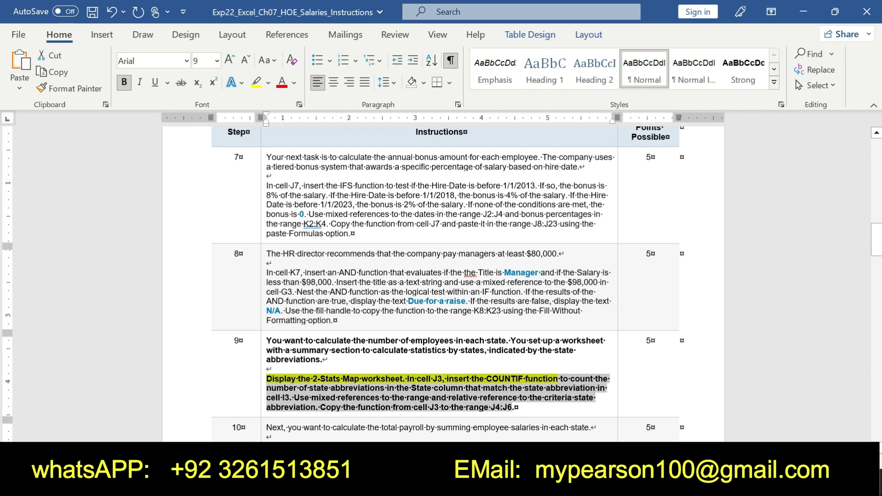
- On the 2-Stats Map sheet, start a COUNTIF formula in cell J3
key(alt+Tab)
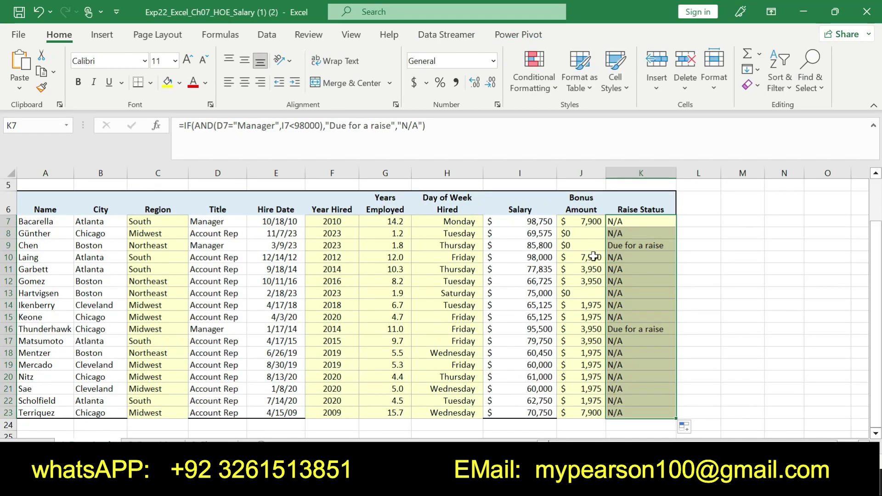
key(ctrl+Page_Down)
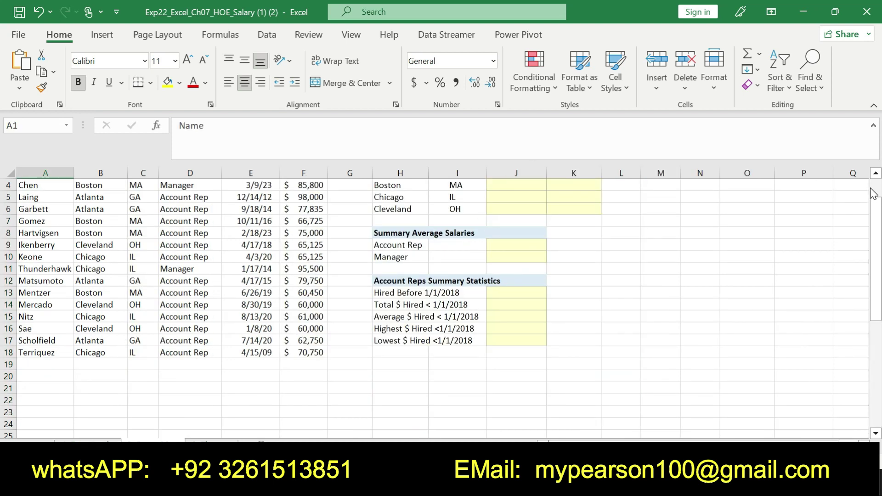
scroll(873, 195, up, 1)
click(507, 206)
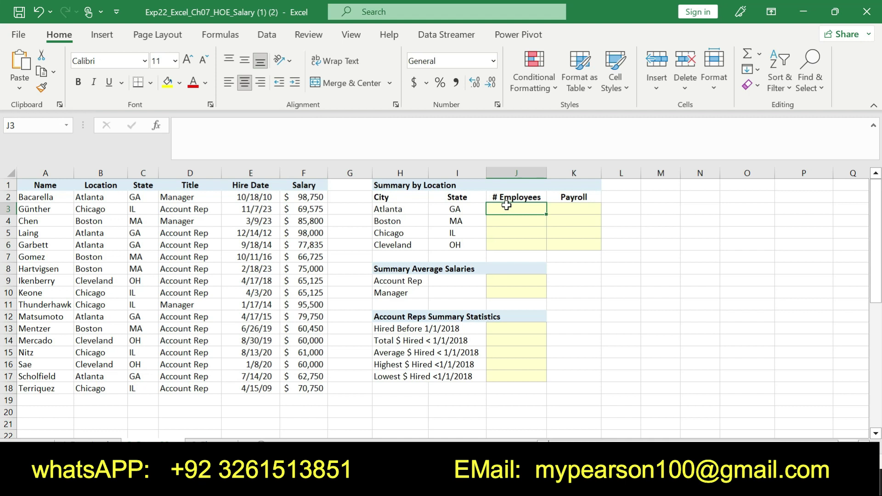
text(=)
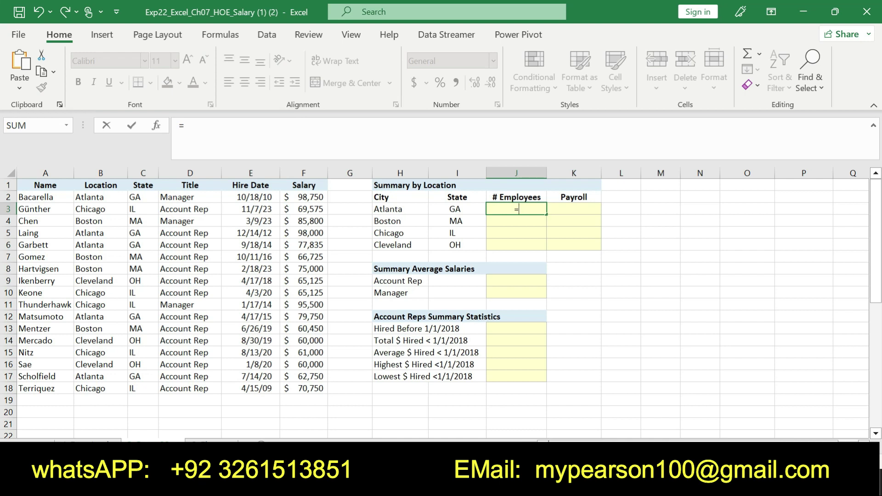
text(COUN)
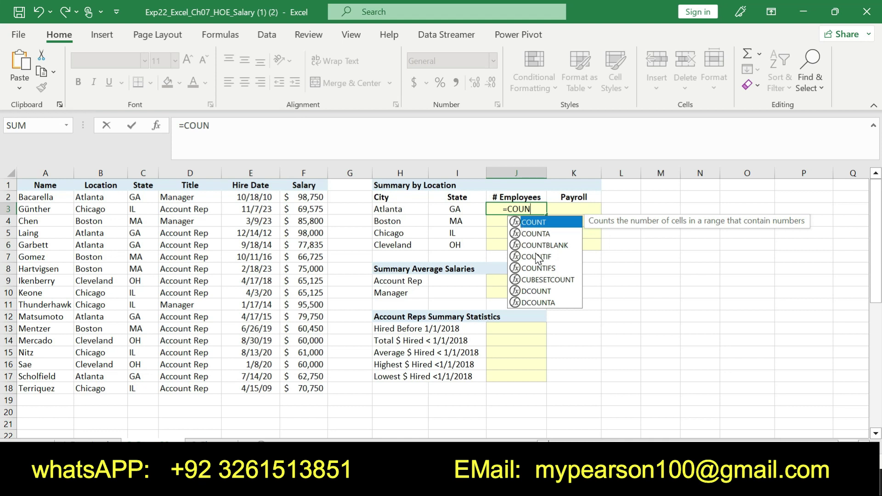
double_click(535, 256)
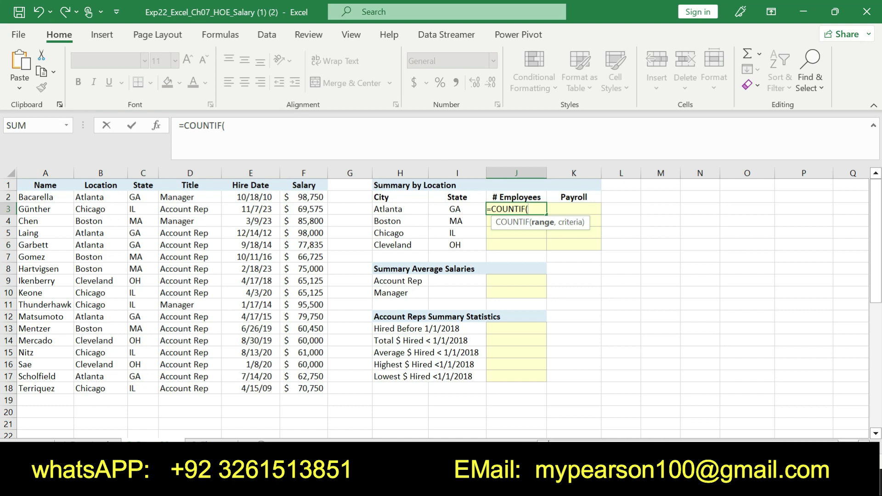
- Set COUNTIF's range to C2:C18 and criteria to I3, counting 5 GA employees
click(157, 126)
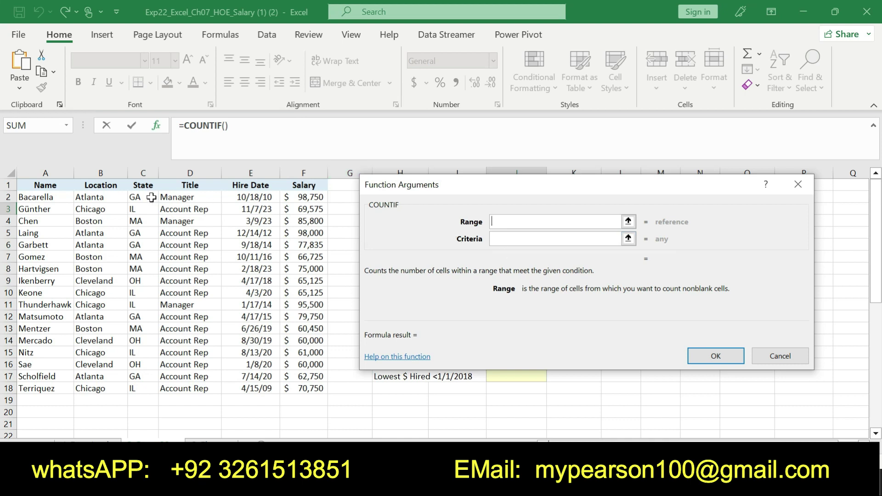
mouse_move(143, 198)
mouse_down()
mouse_move(149, 243)
mouse_move(138, 388)
mouse_up()
click(510, 239)
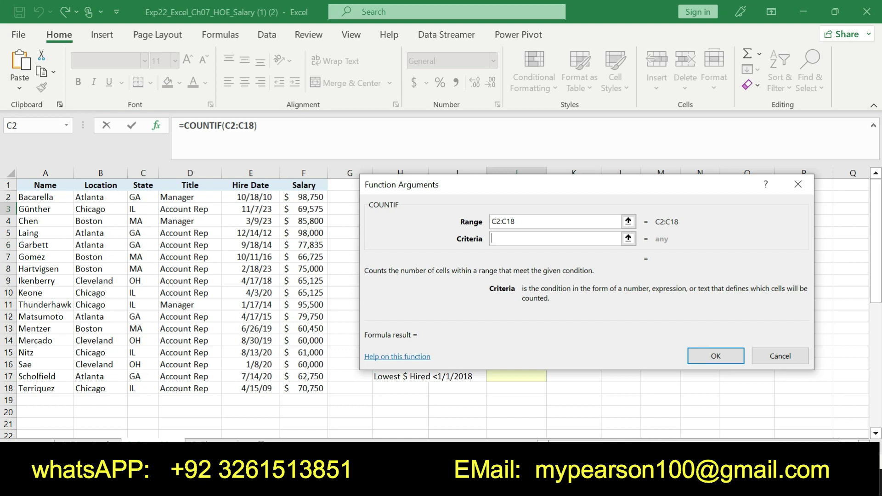
text(,I3)
click(724, 355)
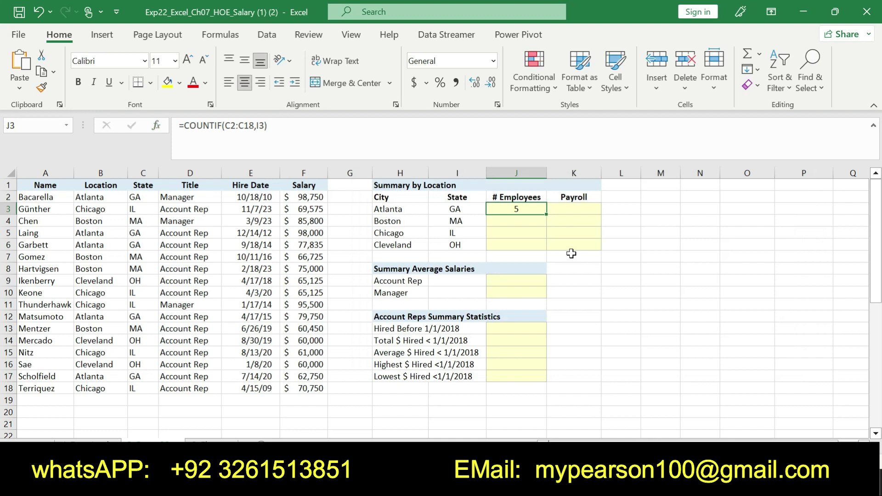
key(alt+Tab)
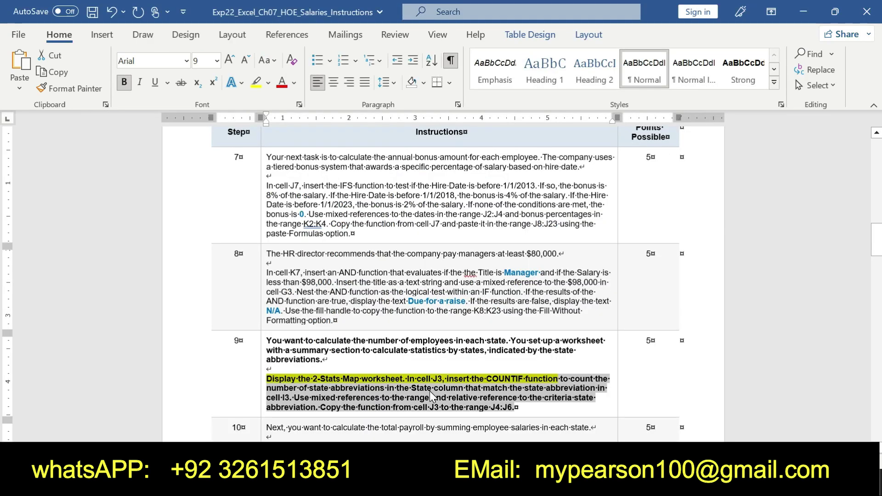
- Remove step 9's bold and yellow highlight formatting
click(524, 389)
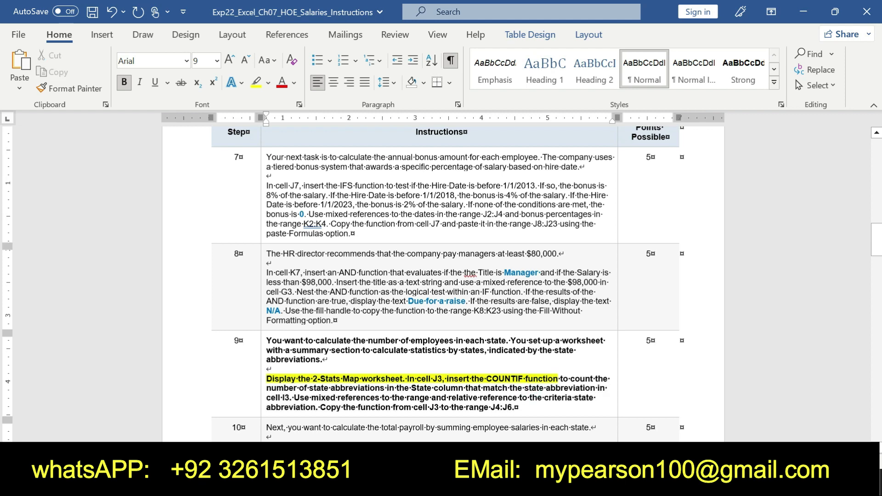
mouse_move(267, 379)
mouse_down()
mouse_move(544, 388)
mouse_move(515, 408)
mouse_up()
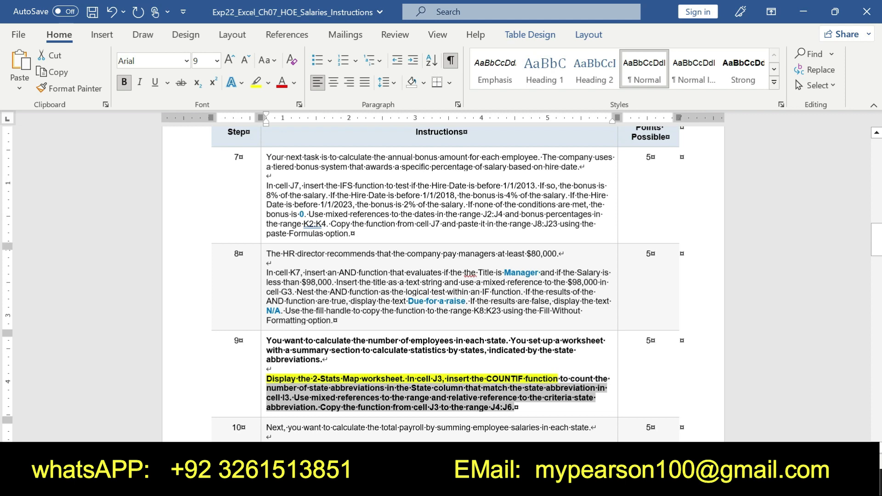
key(ctrl+z)
key(ctrl+z)
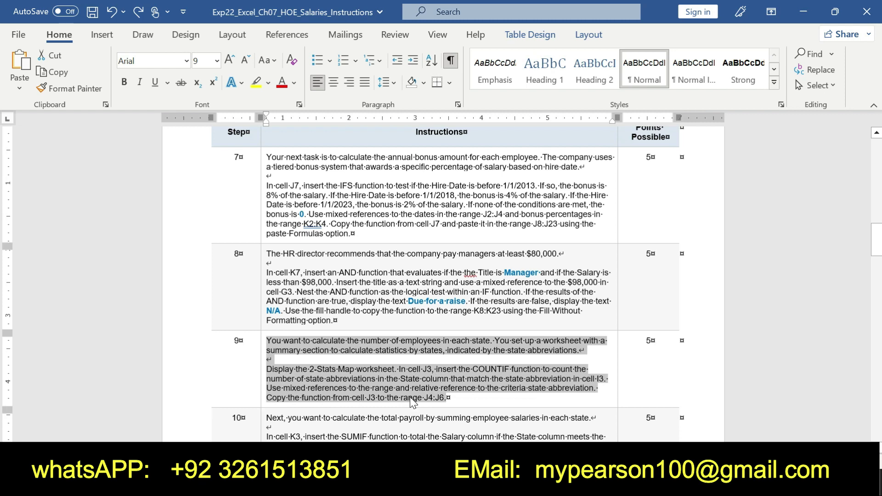
- Make step 10's SUMIF instructions for K3 bold and highlighted yellow
drag(876, 239, 2, 260)
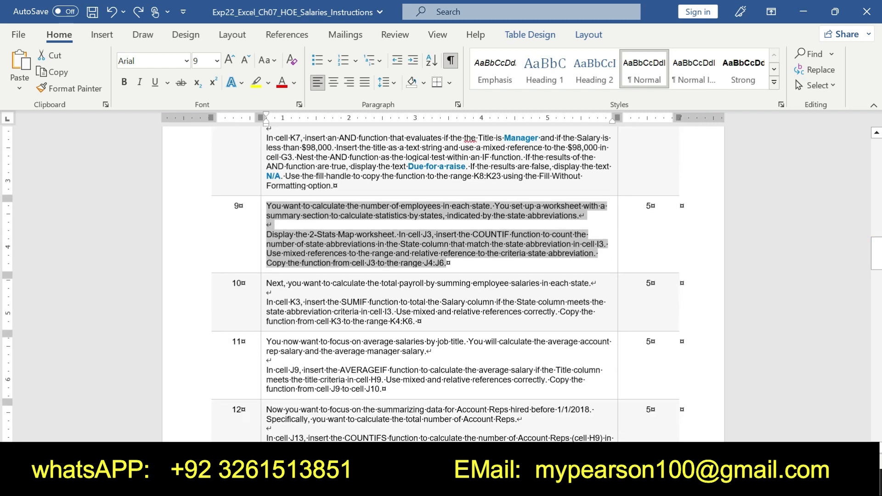
drag(266, 283, 419, 321)
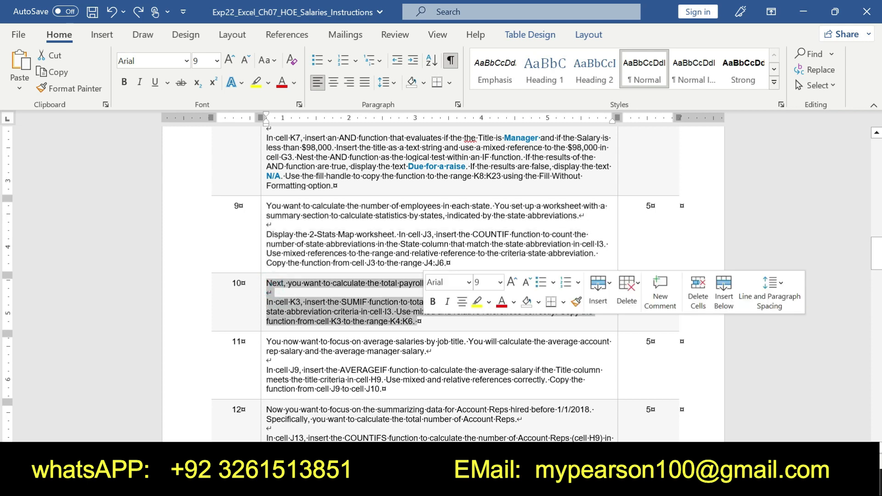
click(432, 302)
click(476, 302)
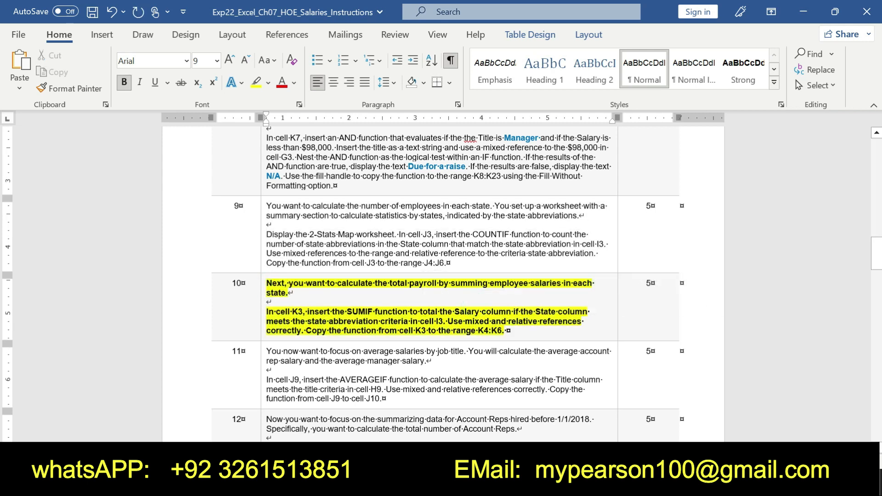
drag(267, 311, 588, 312)
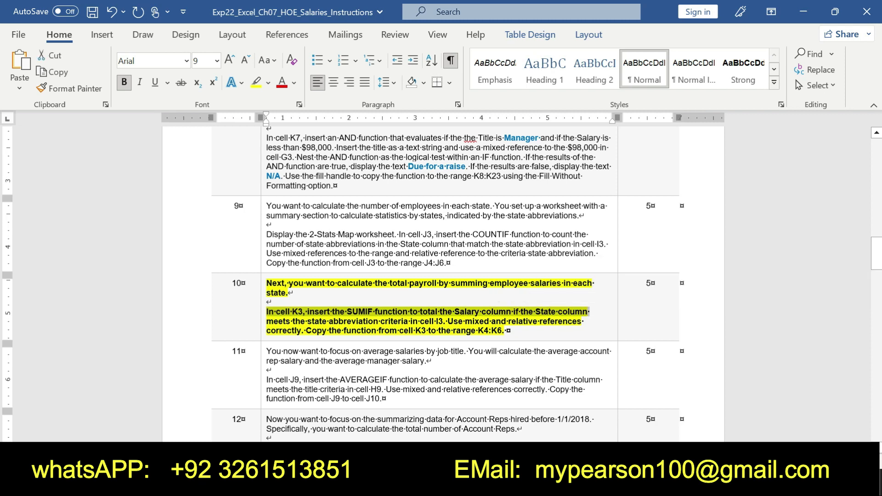